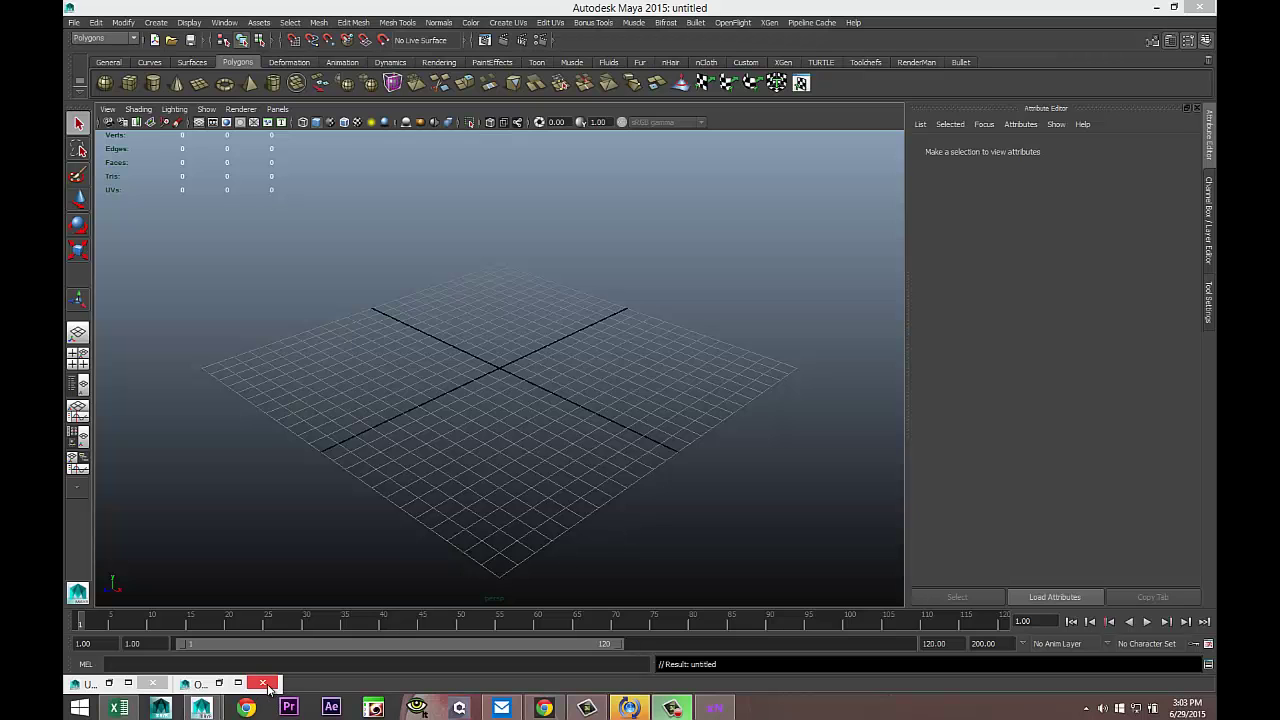
Close the two minimized windows and draw a polygon torus around the grid origin with a radius of about 19.07
{"action": "left_click", "coordinate": [263, 683]}
{"action": "left_click", "coordinate": [152, 683]}
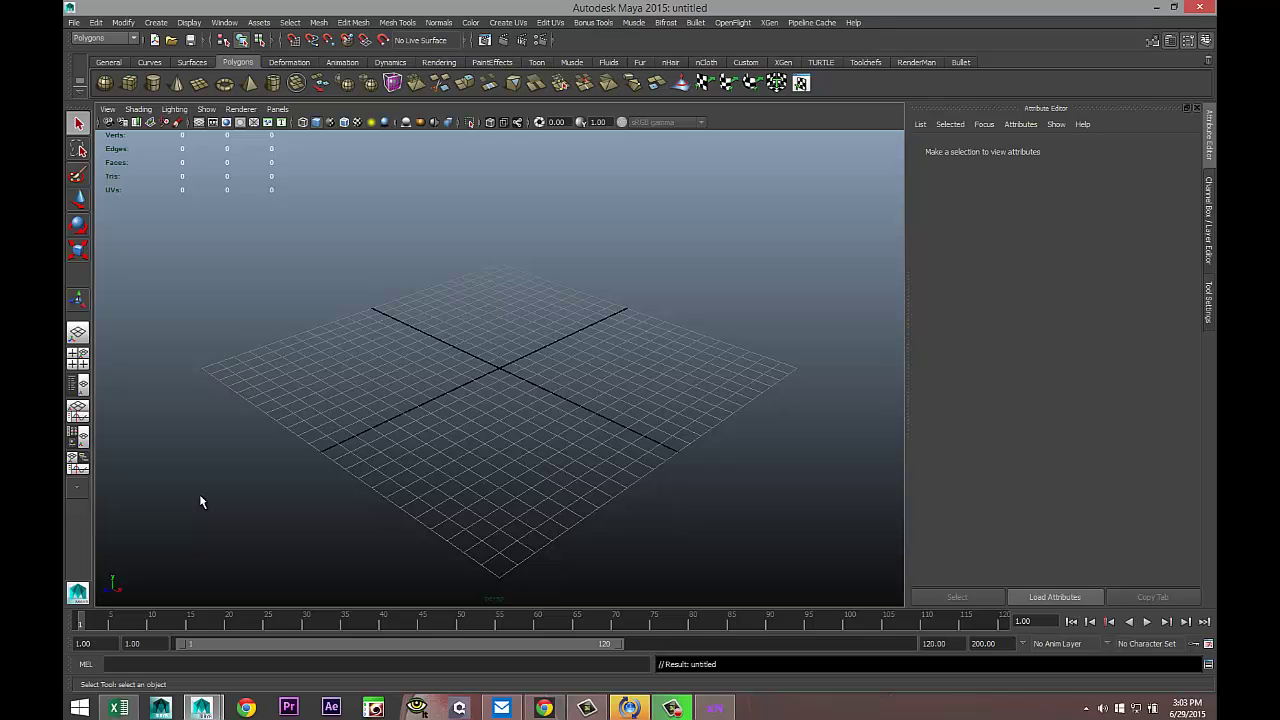
{"action": "left_click", "coordinate": [227, 86]}
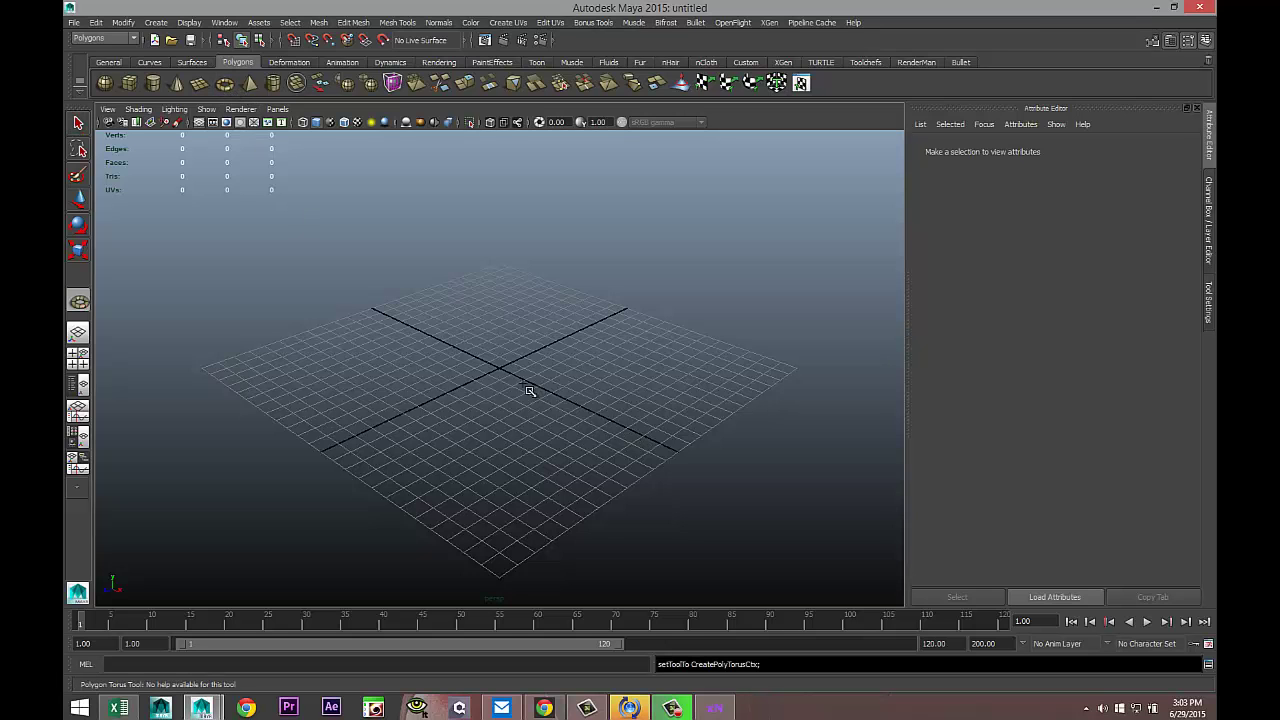
{"action": "left_click_drag", "start_coordinate": [512, 380], "coordinate": [852, 456]}
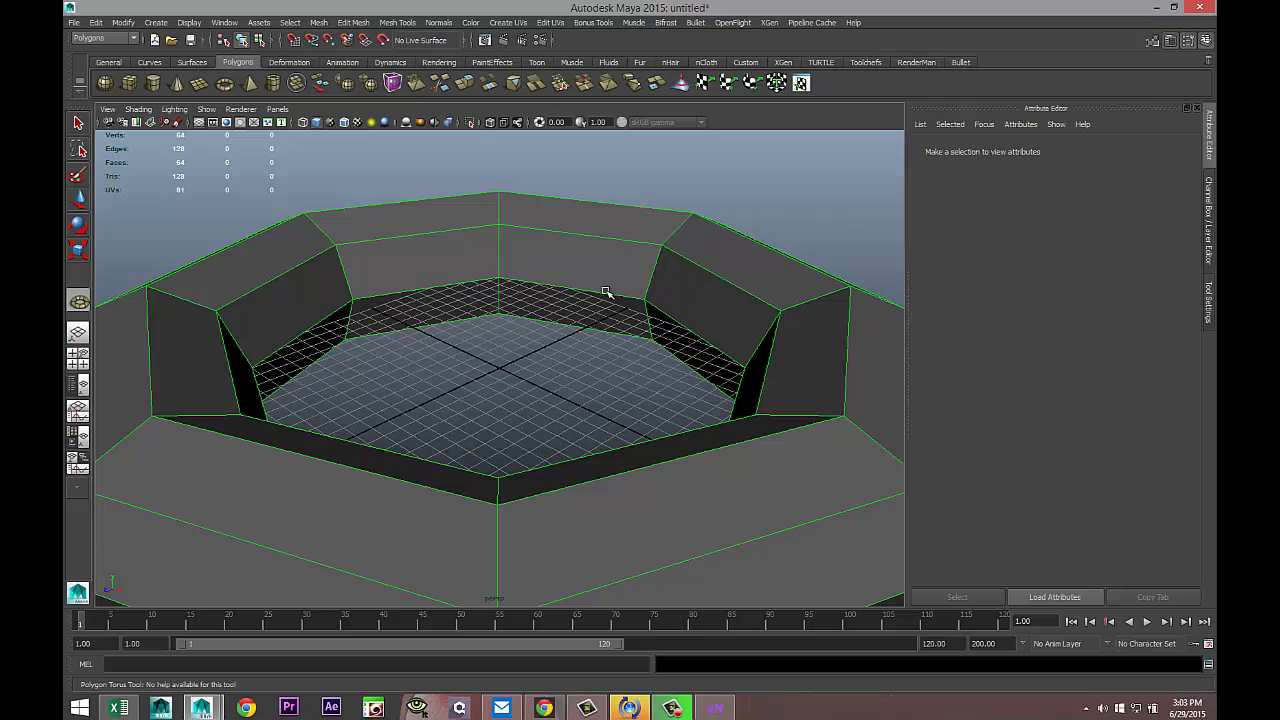
Scale the torus down uniformly to about 0.073 so that it covers only the centre of the grid
{"action": "key", "text": "r"}
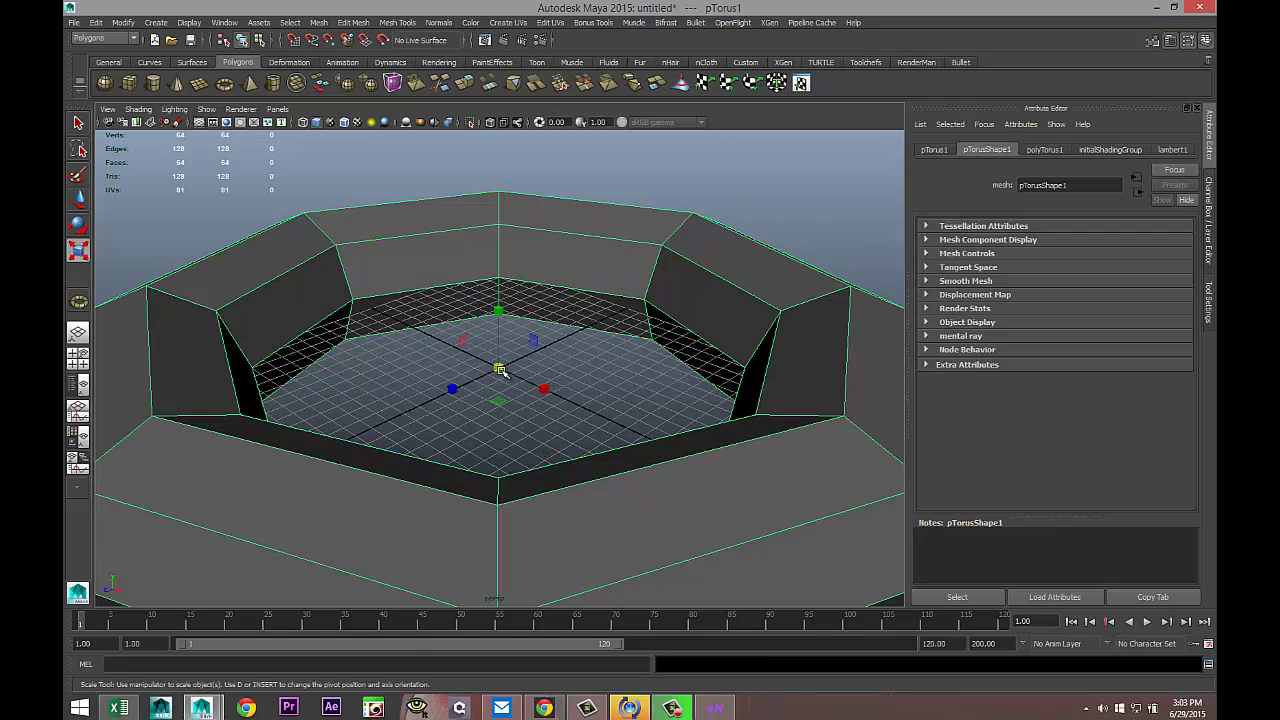
{"action": "right_click_drag", "start_coordinate": [499, 370], "coordinate": [68, 336], "text": "alt"}
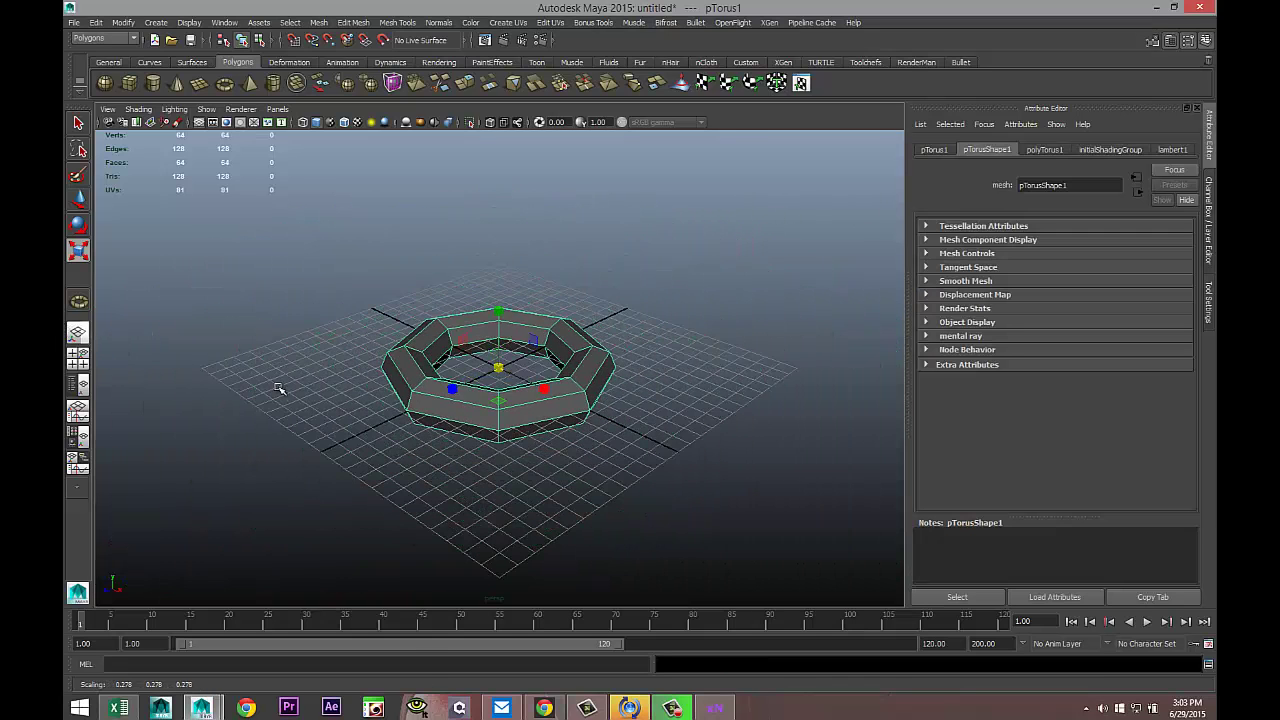
{"action": "left_click_drag", "start_coordinate": [499, 367], "coordinate": [468, 447]}
{"action": "scroll", "coordinate": [376, 366], "scroll_direction": "up", "scroll_amount": 8}
Set the torus's Subdivisions Axis and Subdivisions Height to 20 each
{"action": "left_click", "coordinate": [1046, 152]}
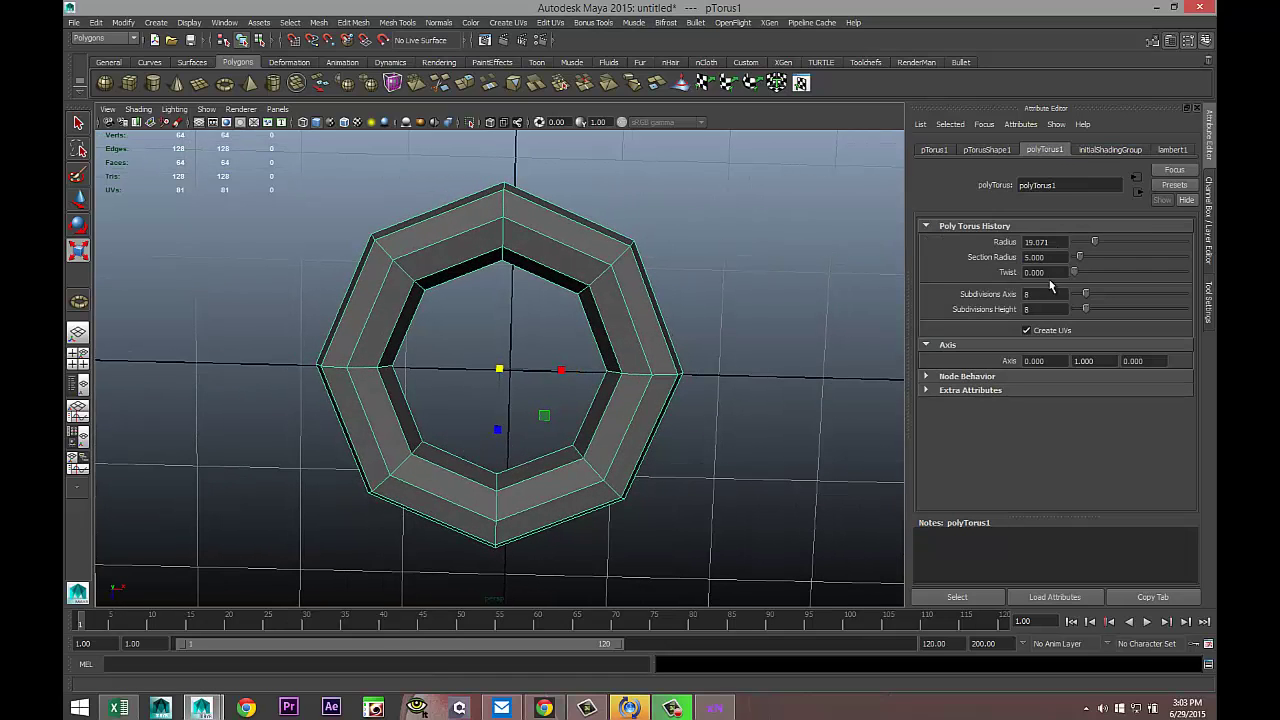
{"action": "double_click", "coordinate": [1049, 294]}
{"action": "type", "text": "20"}
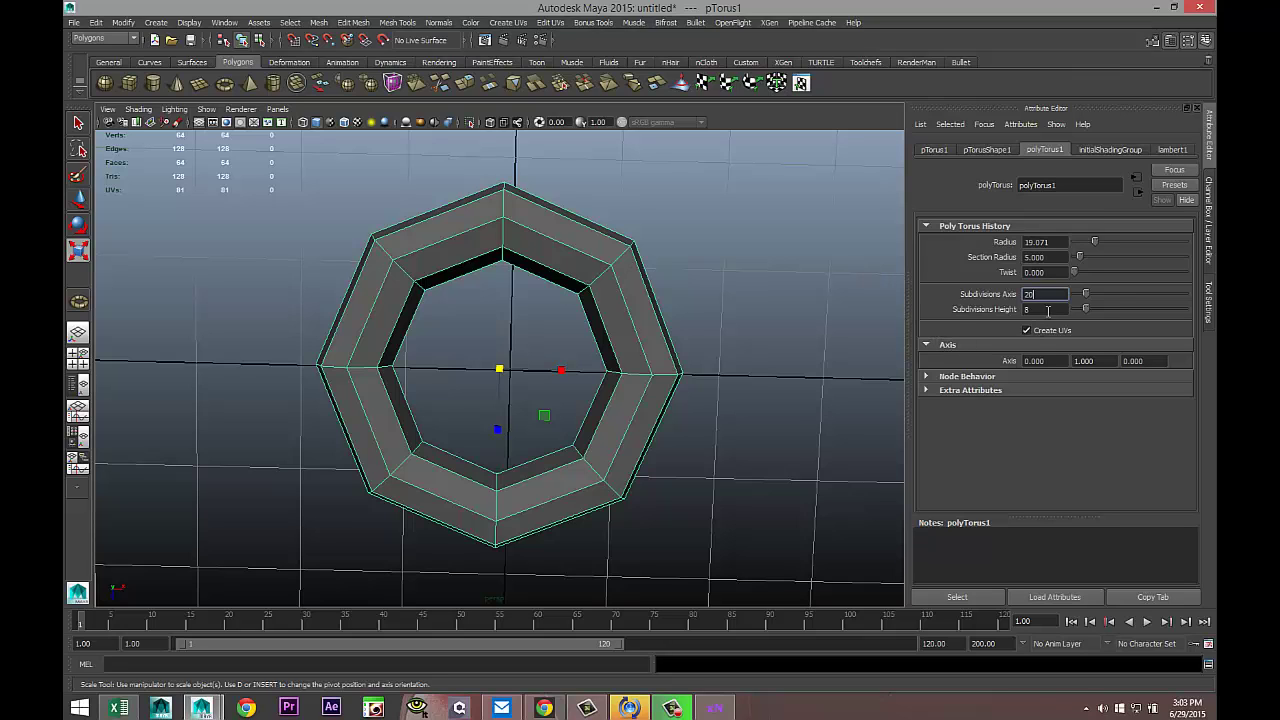
{"action": "key", "text": "Tab"}
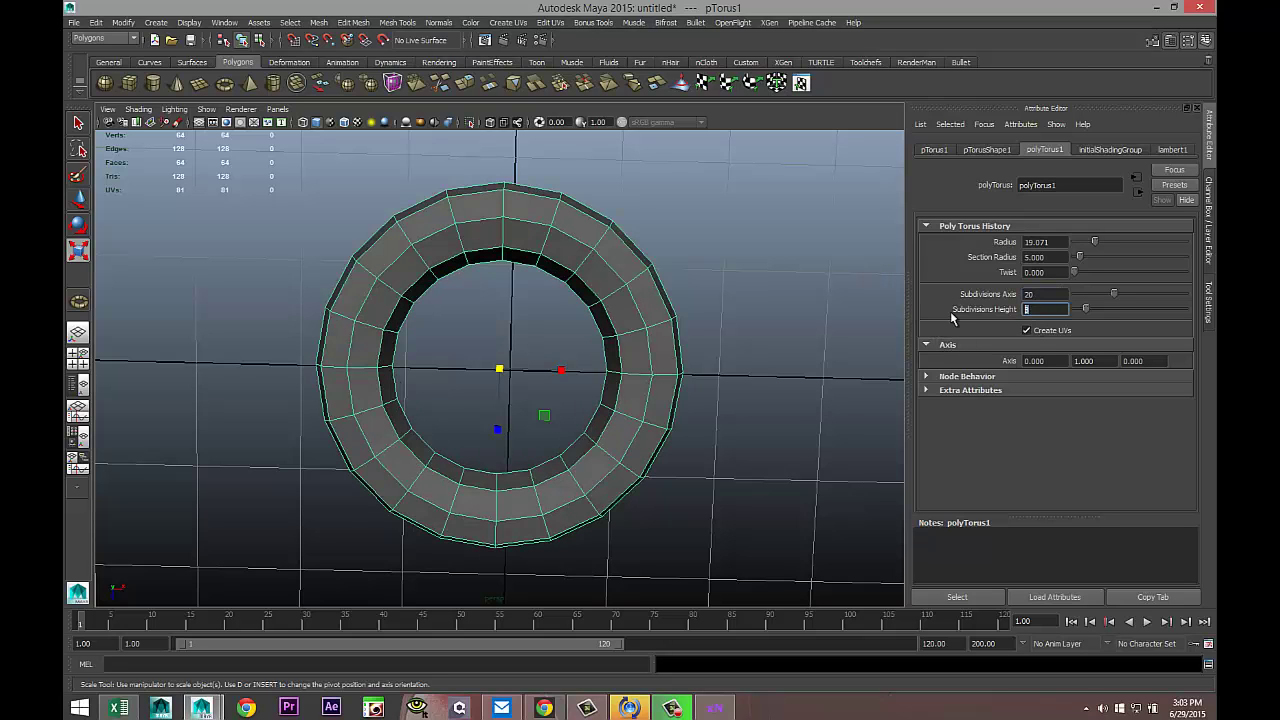
{"action": "type", "text": "20"}
{"action": "key", "text": "Return"}
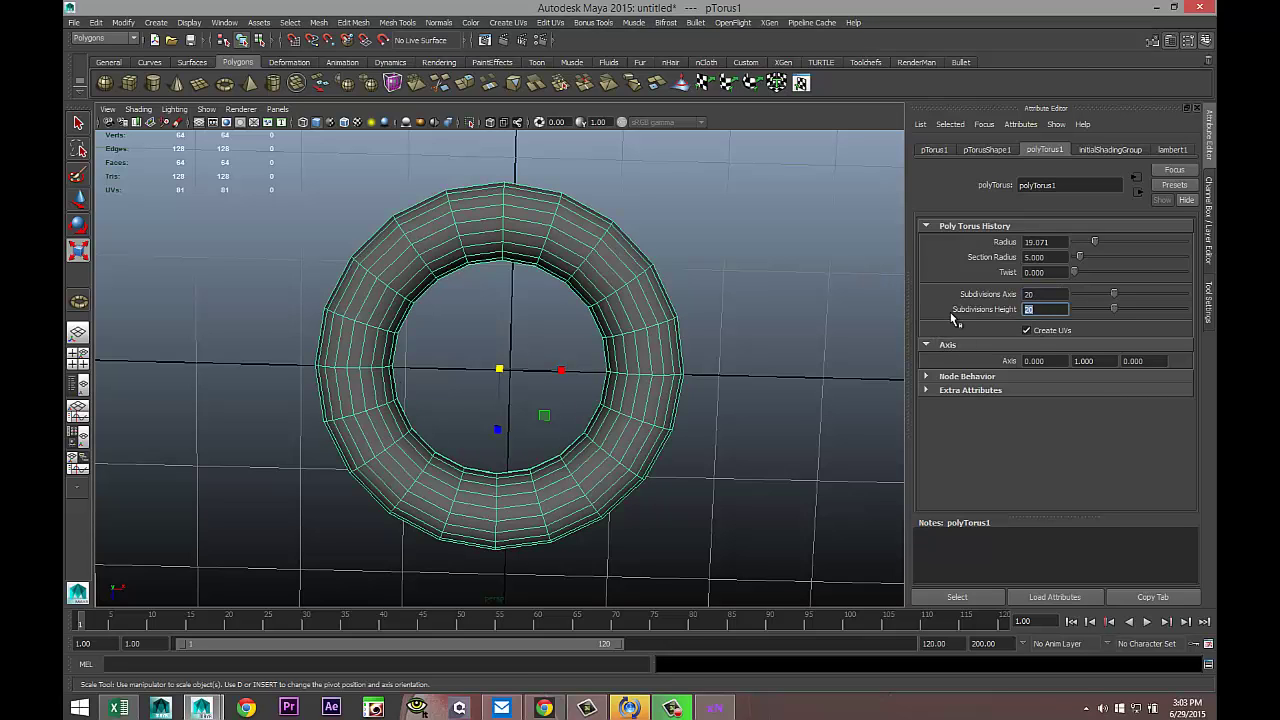
Stretch the torus along its Z axis into an oval ring
{"action": "left_click_drag", "start_coordinate": [575, 178], "coordinate": [660, 282], "text": "alt"}
{"action": "left_click_drag", "start_coordinate": [508, 429], "coordinate": [508, 458]}
Select the vertex rows at both long ends of the oval ring and scale them apart along Z into points
{"action": "middle_click_drag", "start_coordinate": [640, 462], "coordinate": [663, 360], "text": "alt"}
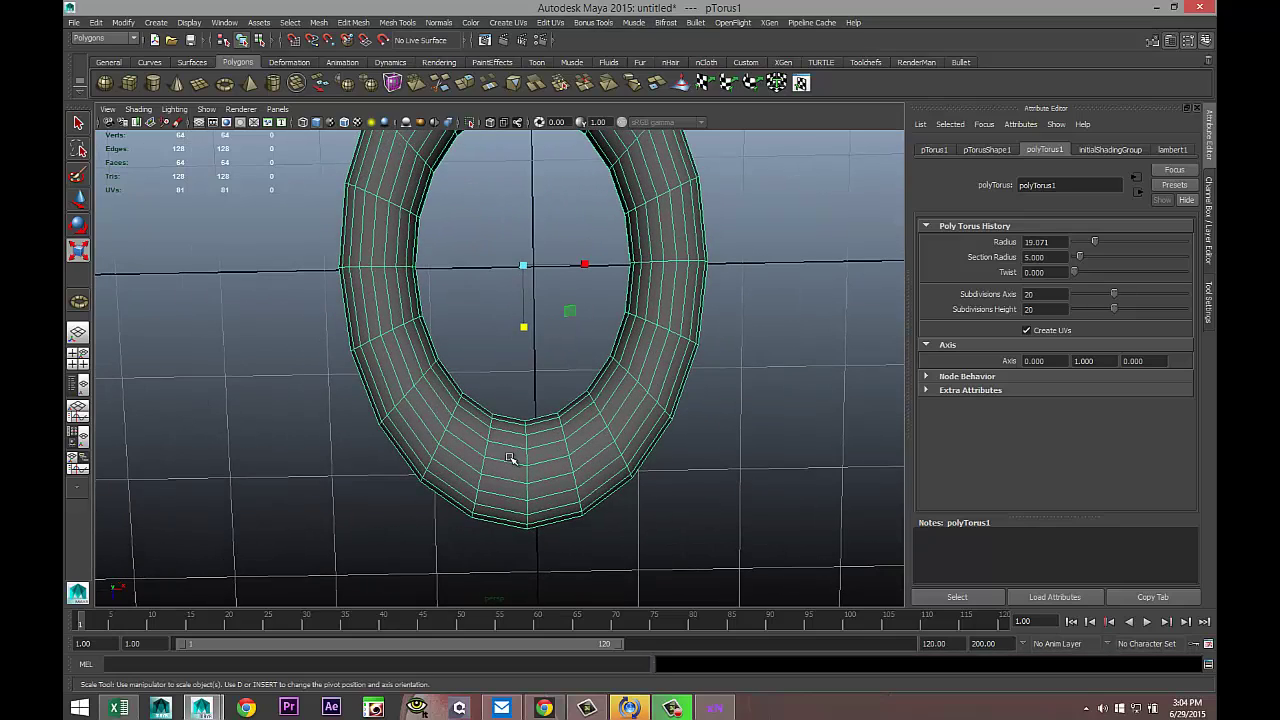
{"action": "mouse_move", "coordinate": [528, 445]}
{"action": "right_mouse_down"}
{"action": "mouse_move", "coordinate": [524, 412]}
{"action": "mouse_move", "coordinate": [522, 432]}
{"action": "right_mouse_up"}
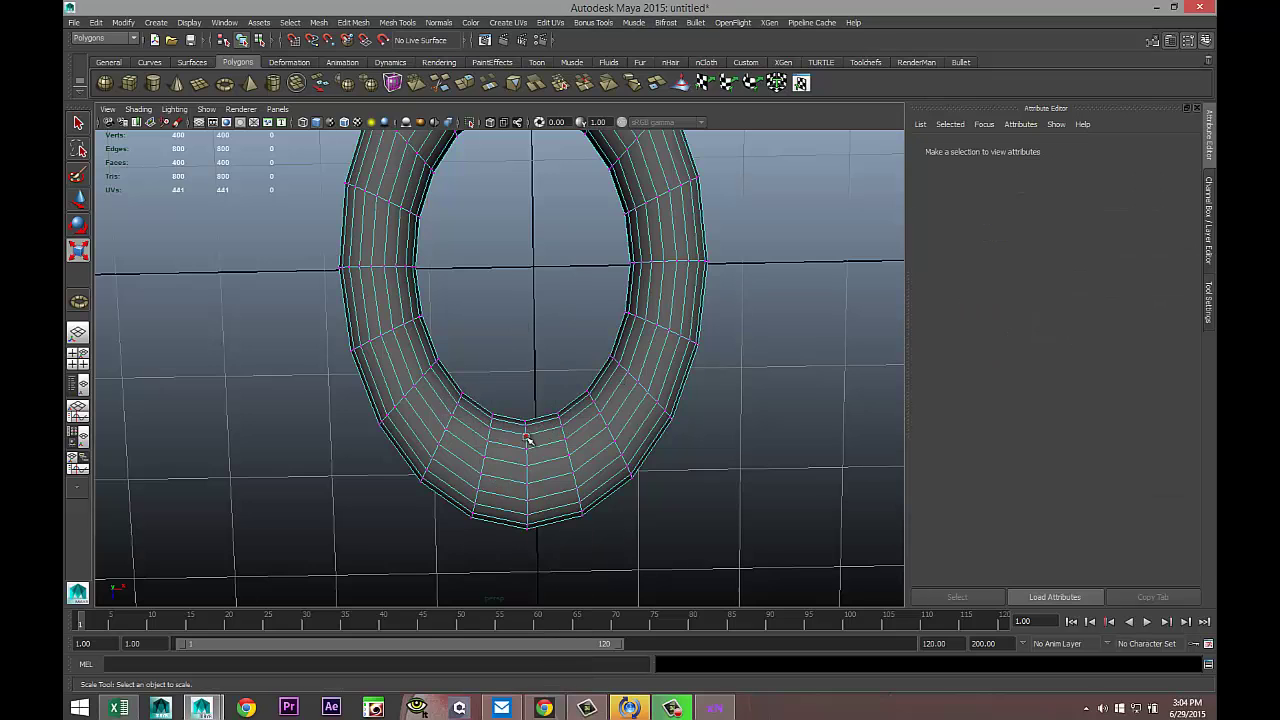
{"action": "left_click_drag", "start_coordinate": [508, 512], "coordinate": [556, 568]}
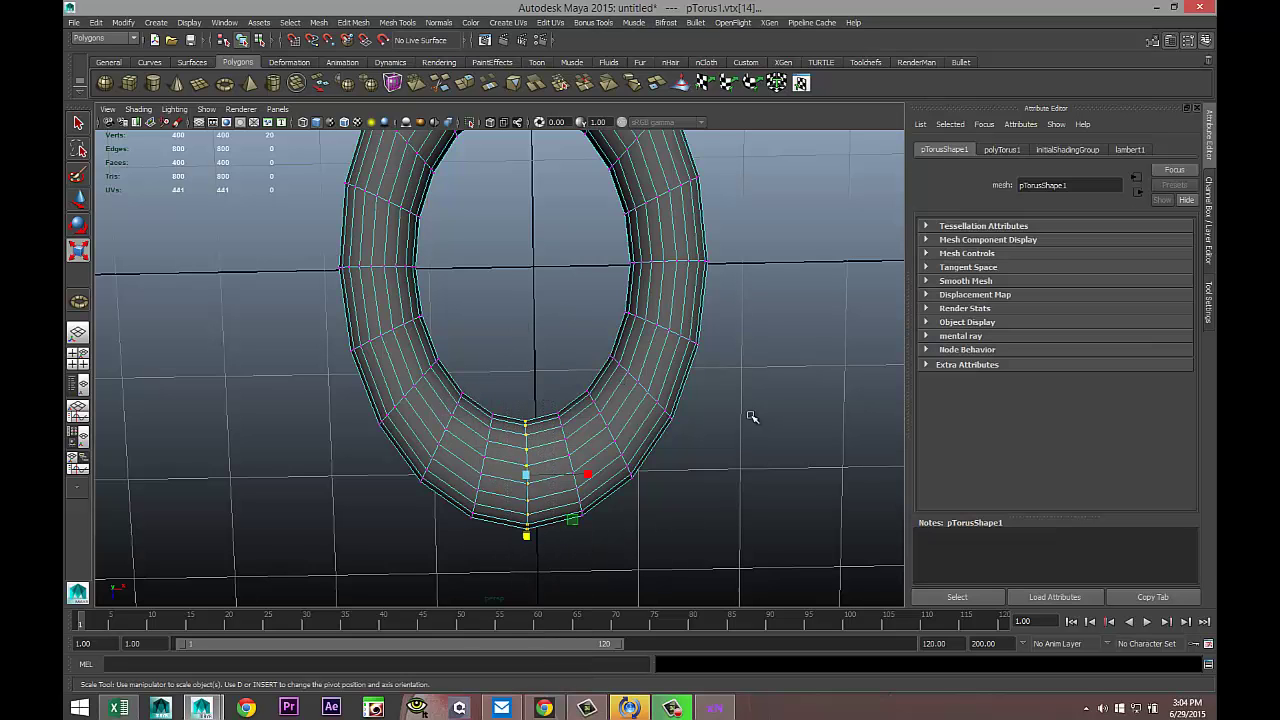
{"action": "middle_click_drag", "start_coordinate": [791, 498], "coordinate": [736, 650], "text": "alt"}
{"action": "left_click_drag", "start_coordinate": [450, 242], "coordinate": [636, 472], "text": "shift"}
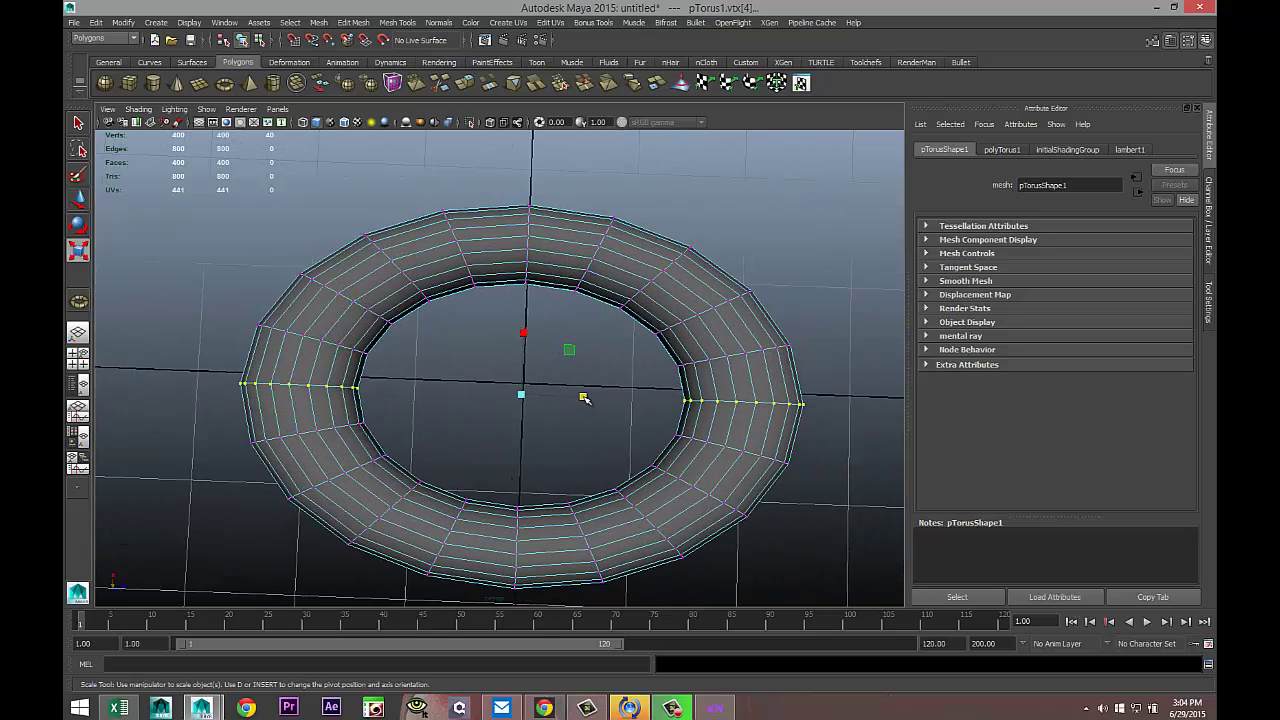
{"action": "left_click_drag", "start_coordinate": [585, 397], "coordinate": [585, 399]}
Return the pointed oval ring to object mode and display it with smooth mesh preview
{"action": "left_click_drag", "start_coordinate": [680, 467], "coordinate": [540, 429], "text": "alt"}
{"action": "middle_click_drag", "start_coordinate": [540, 429], "coordinate": [565, 386], "text": "alt"}
{"action": "right_click_drag", "start_coordinate": [645, 405], "coordinate": [700, 374]}
{"action": "key", "text": "3"}
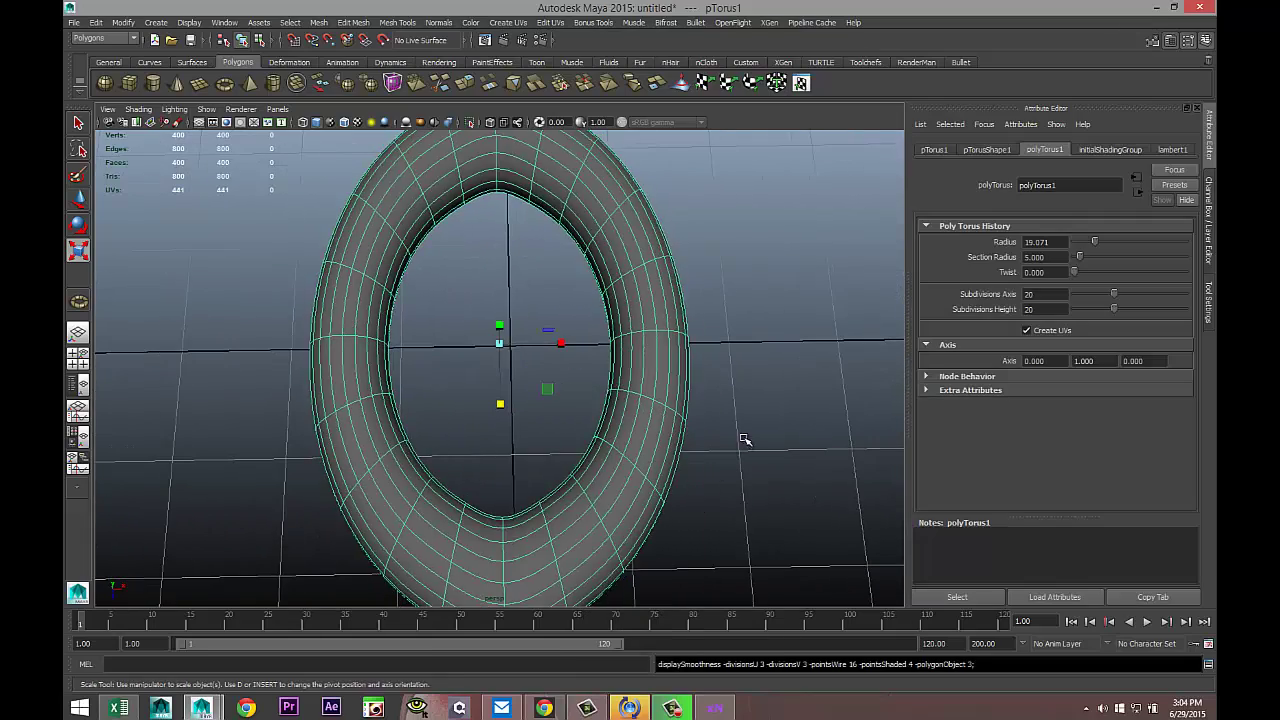
{"action": "left_click", "coordinate": [754, 443]}
{"action": "scroll", "coordinate": [748, 452], "scroll_direction": "down", "scroll_amount": 3}
{"action": "scroll", "coordinate": [745, 456], "scroll_direction": "up", "scroll_amount": 3}
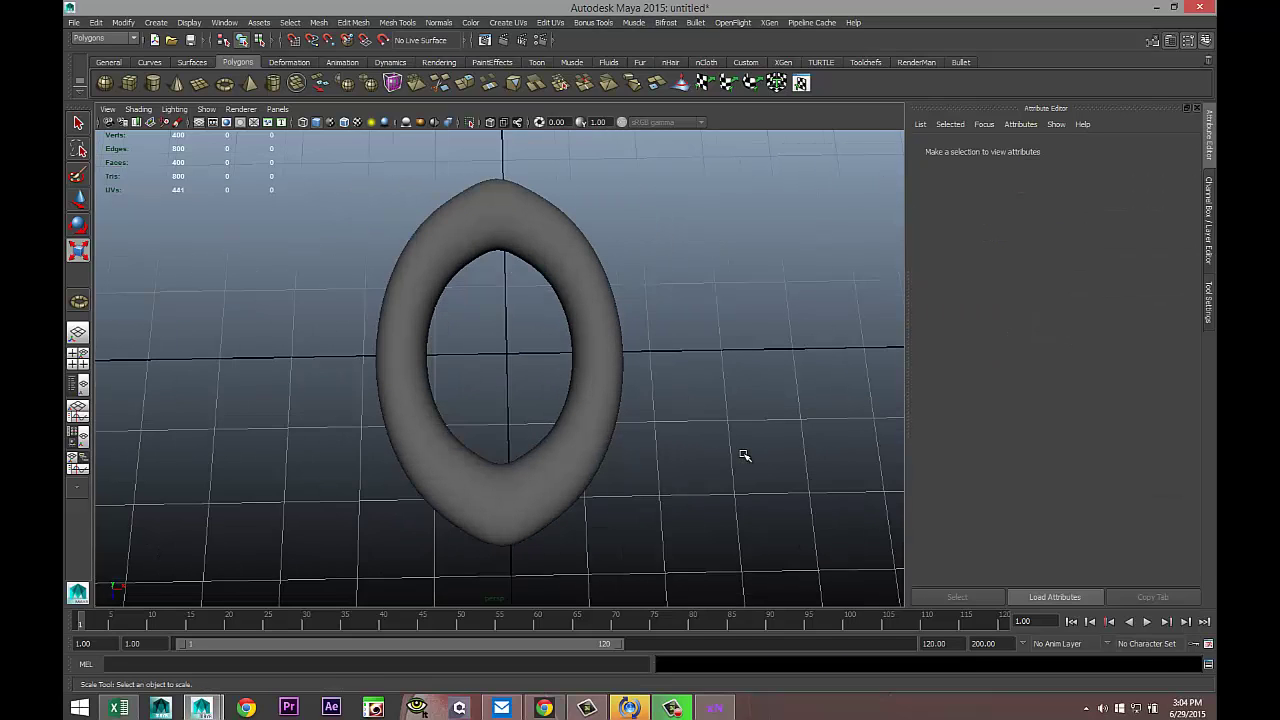
Duplicate the oval ring in the top view and move the copy along Z to about 2.14, overlapping the original's lower end
{"action": "left_click", "coordinate": [79, 358]}
{"action": "key", "text": "space"}
{"action": "scroll", "coordinate": [563, 410], "scroll_direction": "up", "scroll_amount": 3}
{"action": "left_click", "coordinate": [560, 376]}
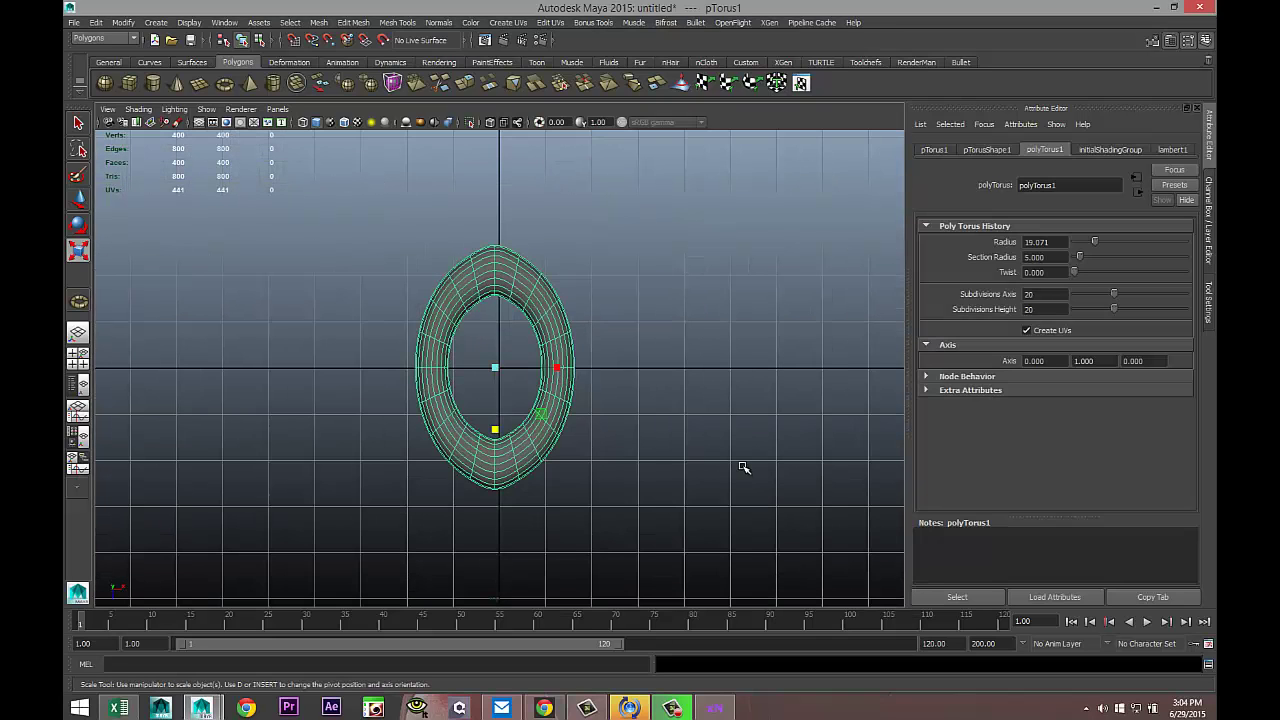
{"action": "key", "text": "ctrl+d"}
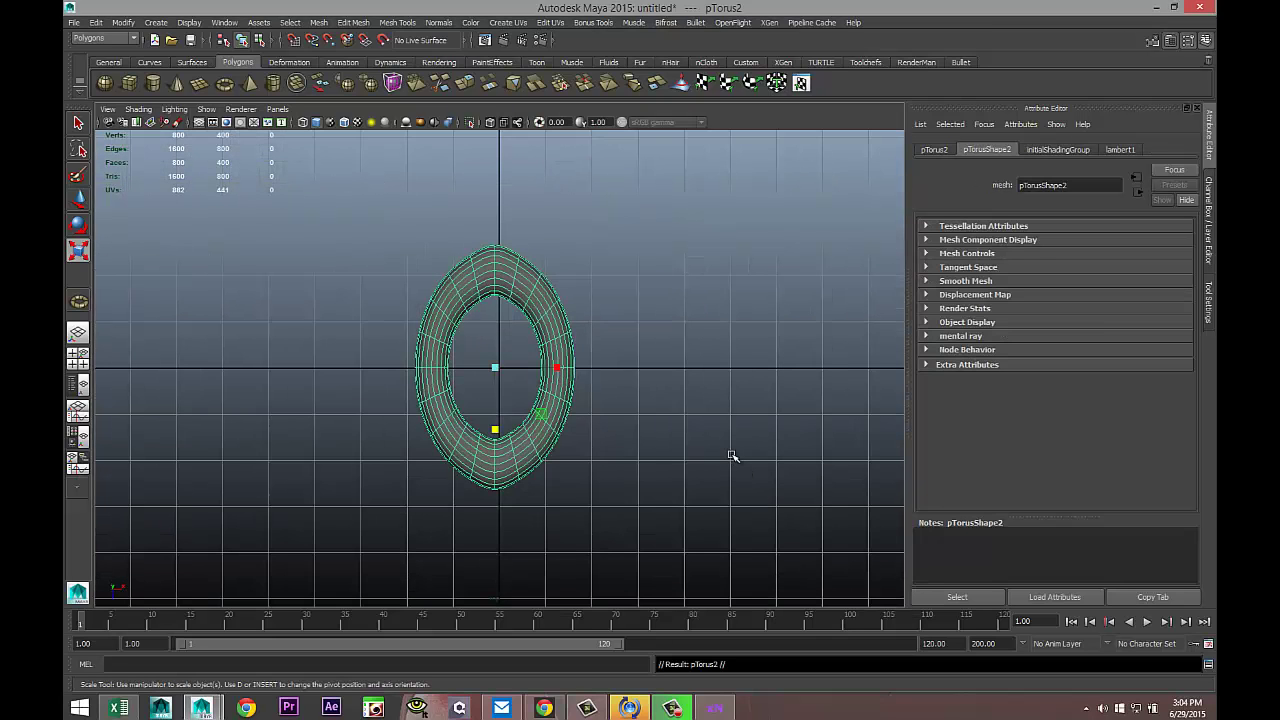
{"action": "key", "text": "w"}
{"action": "left_click_drag", "start_coordinate": [499, 428], "coordinate": [494, 535]}
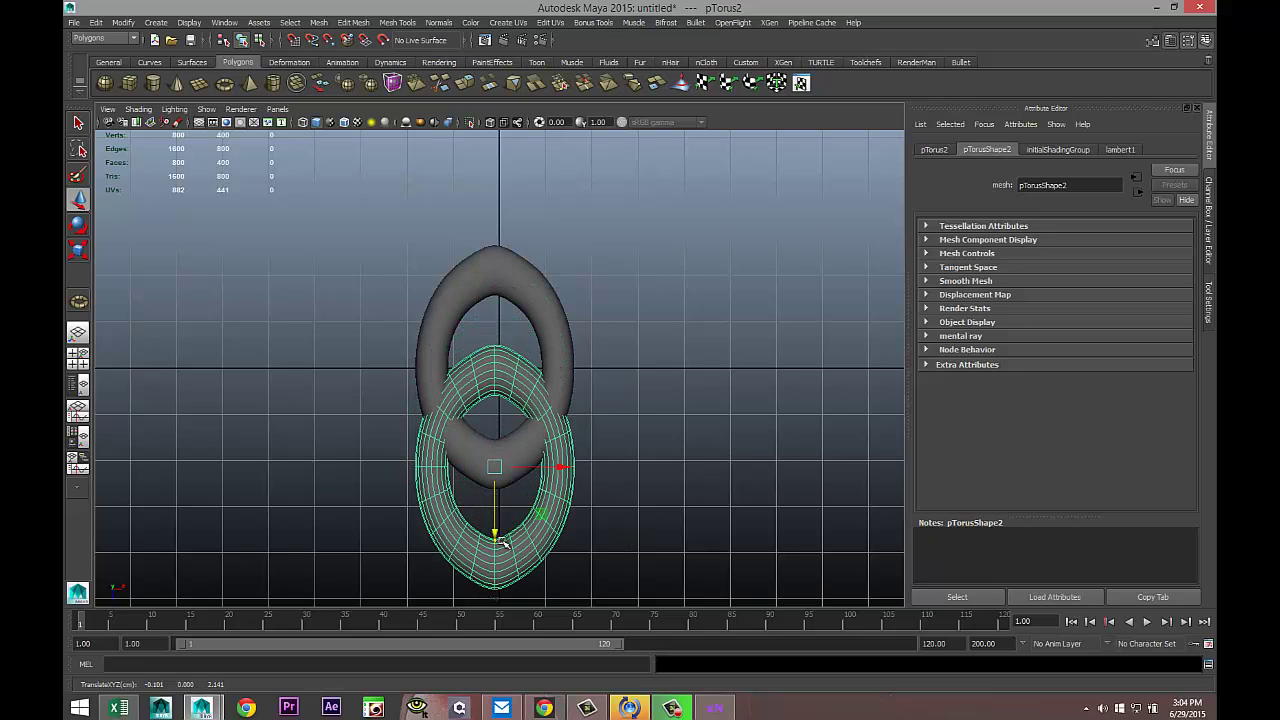
Rotate the copied ring to about -50.5° around Y and shift it to about X -0.98, Z 2.01
{"action": "key", "text": "e"}
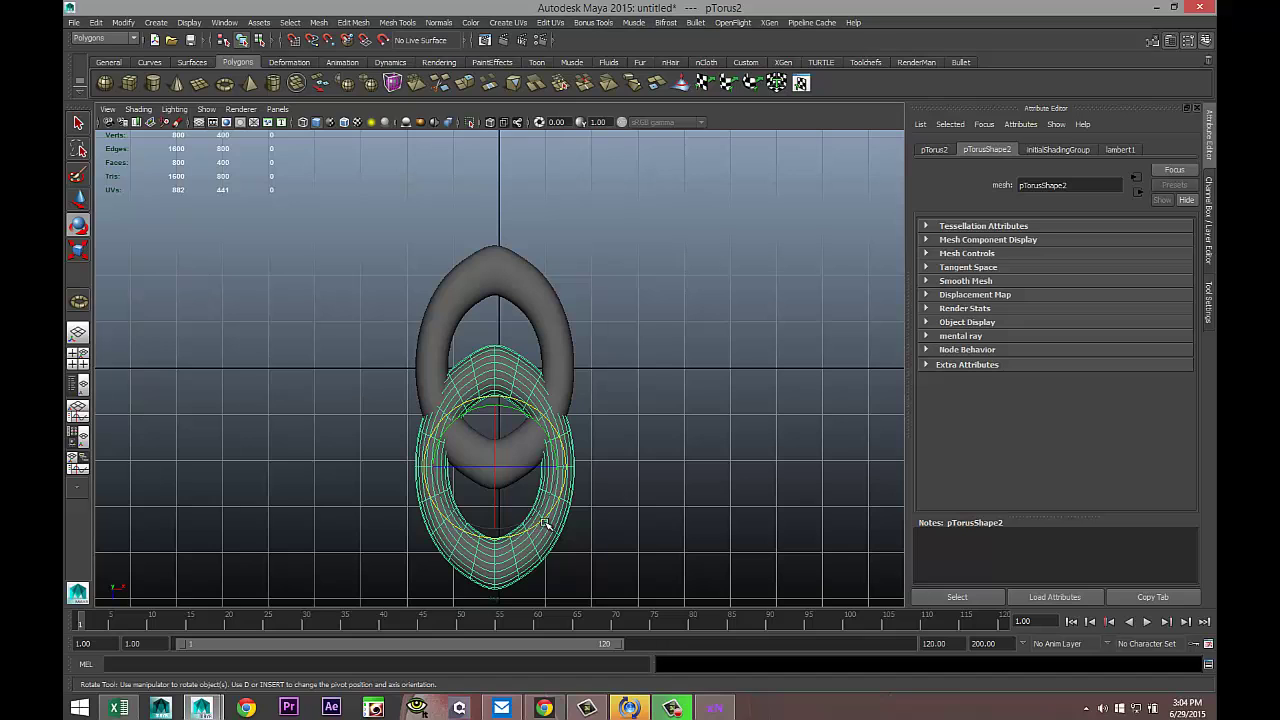
{"action": "left_click_drag", "start_coordinate": [544, 520], "coordinate": [489, 527]}
{"action": "key", "text": "w"}
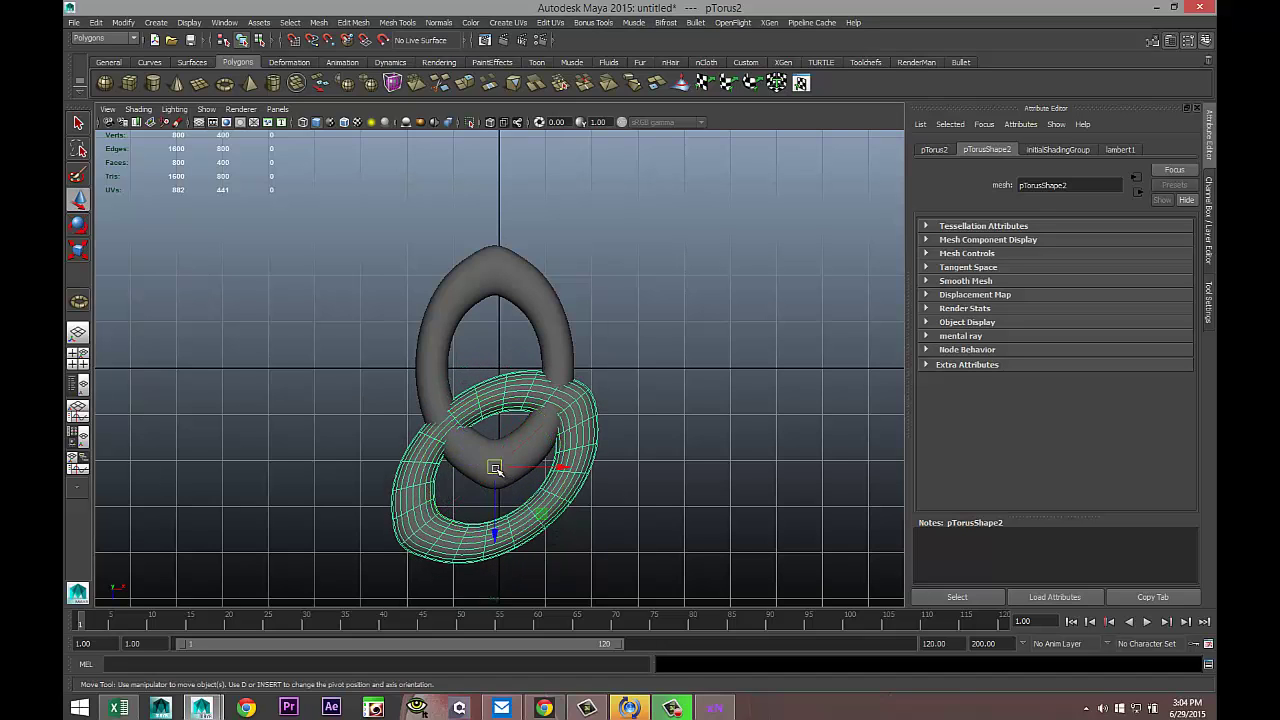
{"action": "left_click_drag", "start_coordinate": [498, 470], "coordinate": [455, 463]}
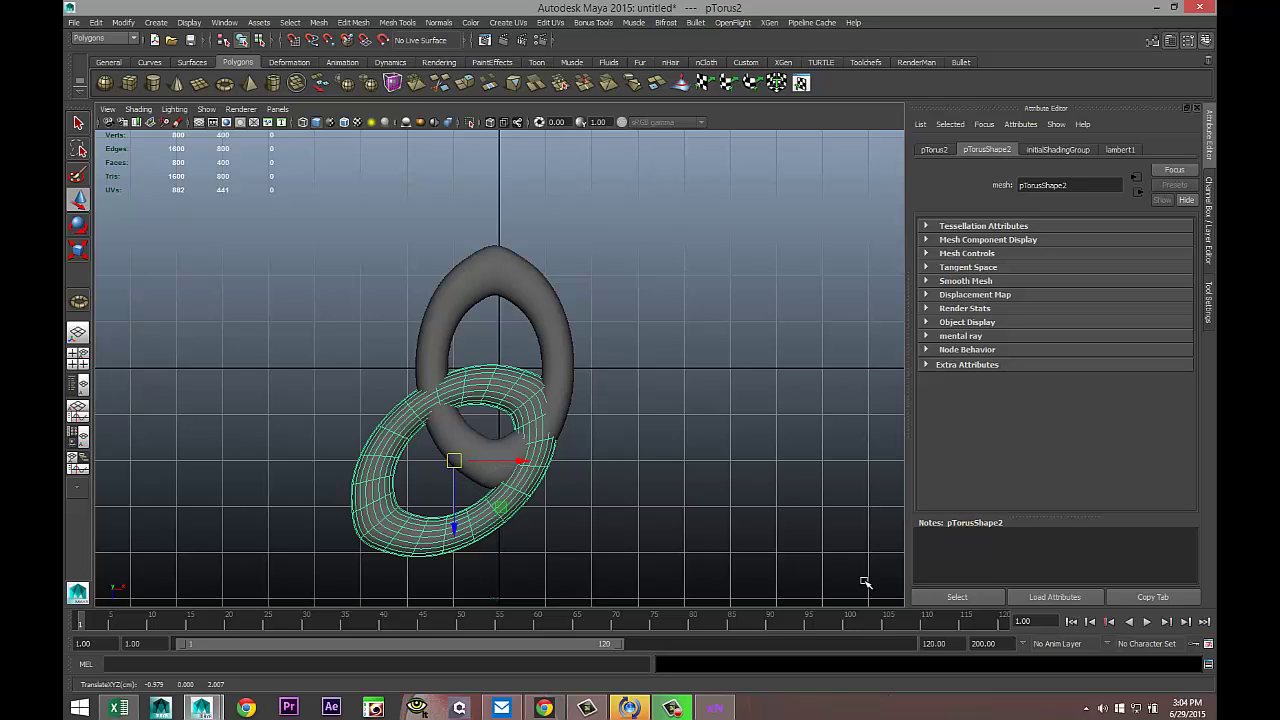
Duplicate the tilted ring, placing the copy at about X 4.54 with an opposite tilt of about 49.1° around Y
{"action": "key", "text": "ctrl+d"}
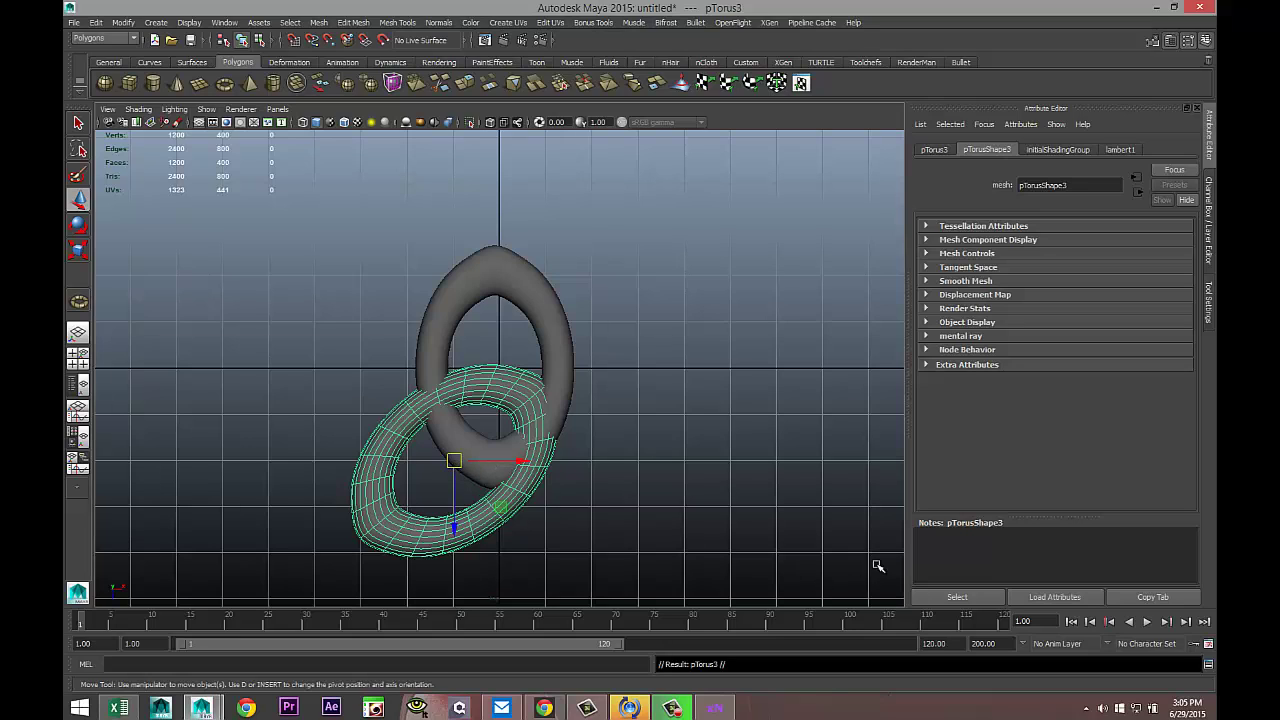
{"action": "left_click_drag", "start_coordinate": [537, 466], "coordinate": [695, 400]}
{"action": "key", "text": "e"}
Check the second ring's rotation and set the third ring's Y rotation to the mirrored value of 50.530
{"action": "left_click", "coordinate": [378, 447]}
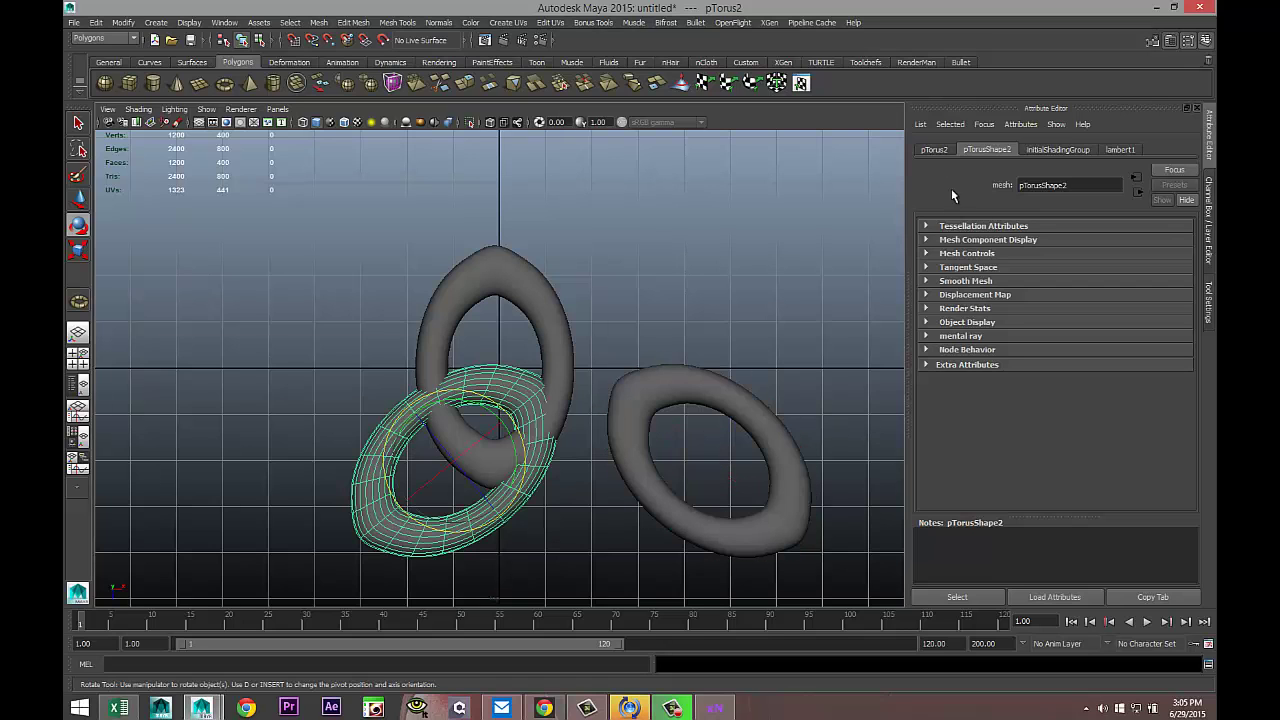
{"action": "left_click", "coordinate": [934, 150]}
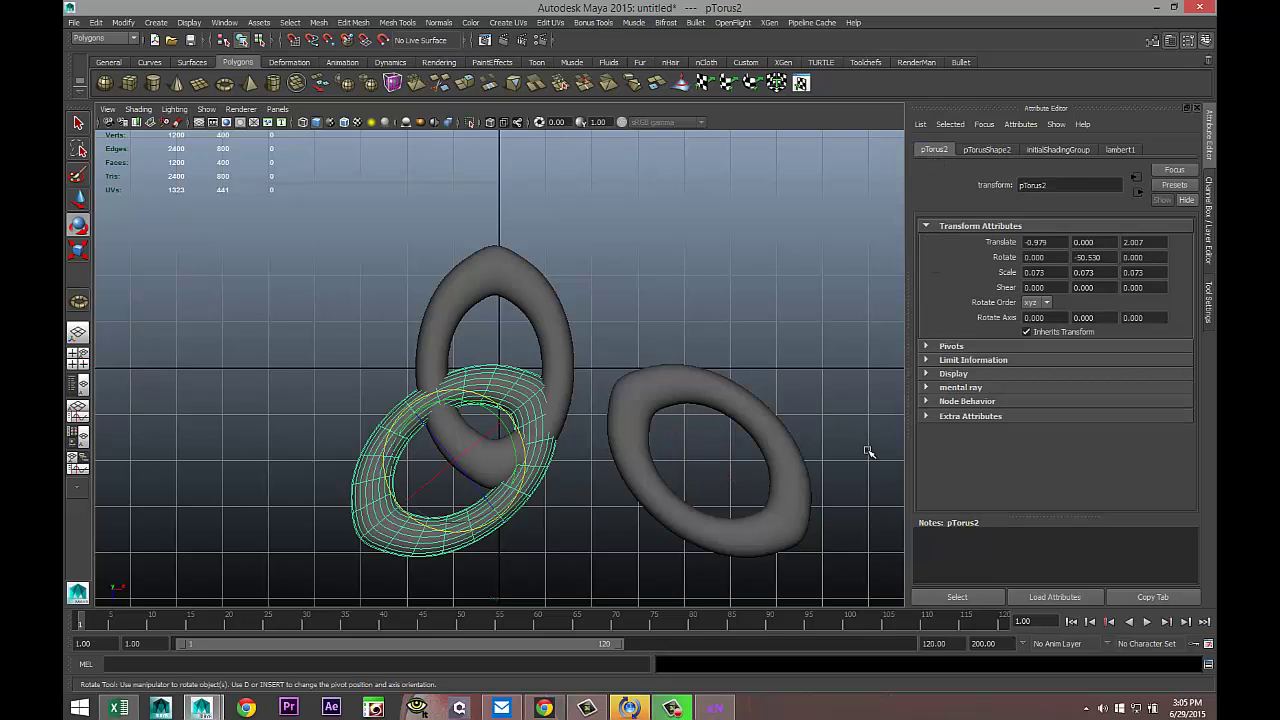
{"action": "left_click", "coordinate": [770, 431]}
{"action": "left_click_drag", "start_coordinate": [1110, 257], "coordinate": [1020, 257]}
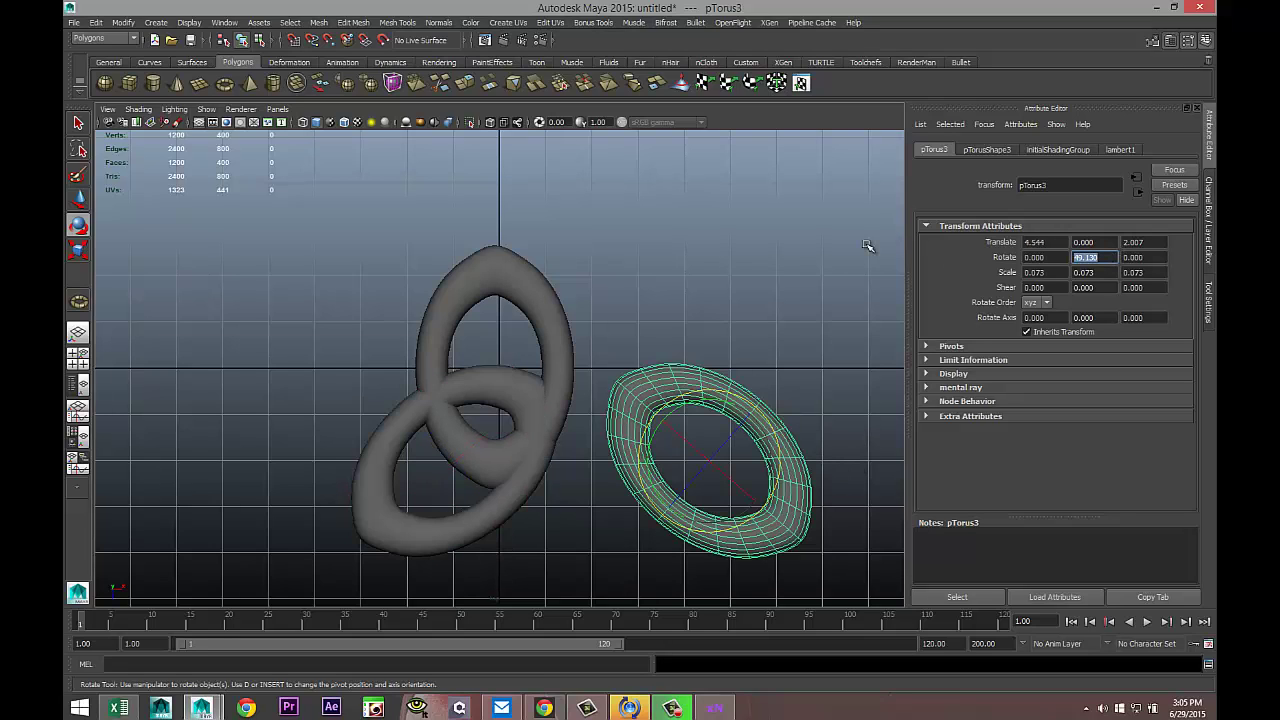
{"action": "type", "text": "50.530"}
{"action": "left_click", "coordinate": [777, 294]}
Move the third ring along X to about 0.88 so that it overlaps the other two rings symmetrically
{"action": "left_click", "coordinate": [674, 389]}
{"action": "key", "text": "w"}
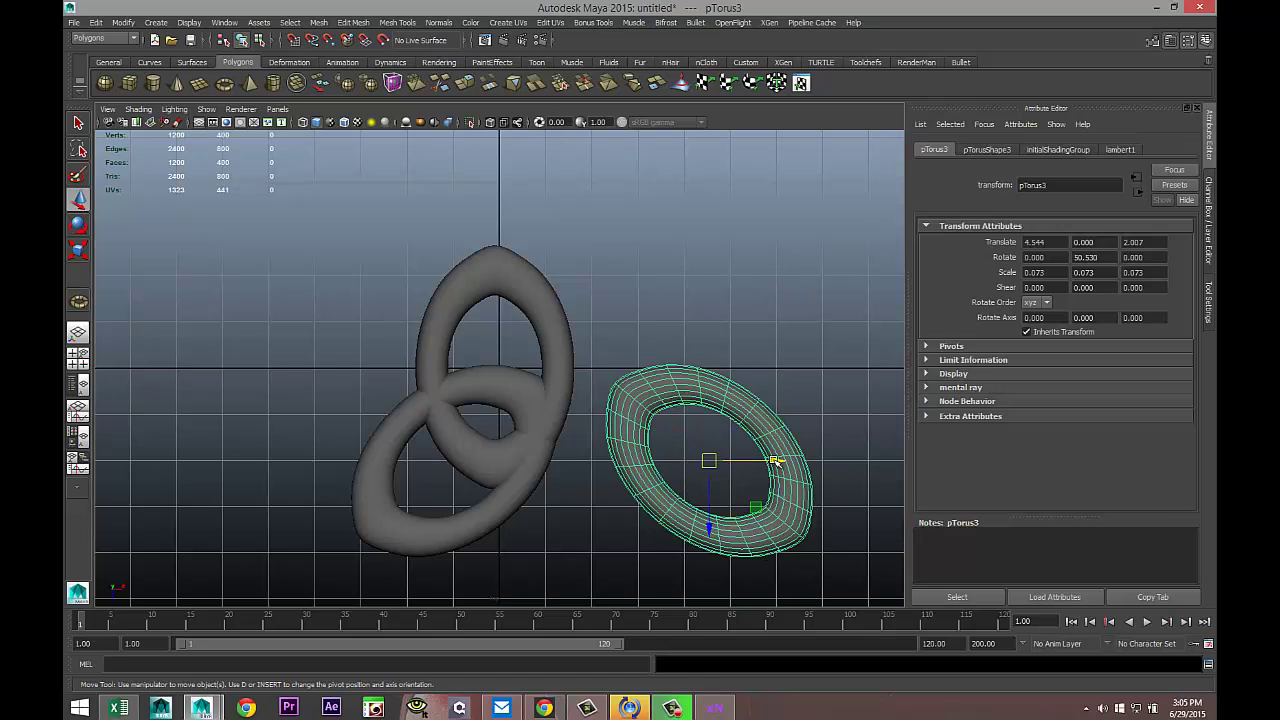
{"action": "left_click_drag", "start_coordinate": [772, 466], "coordinate": [615, 476]}
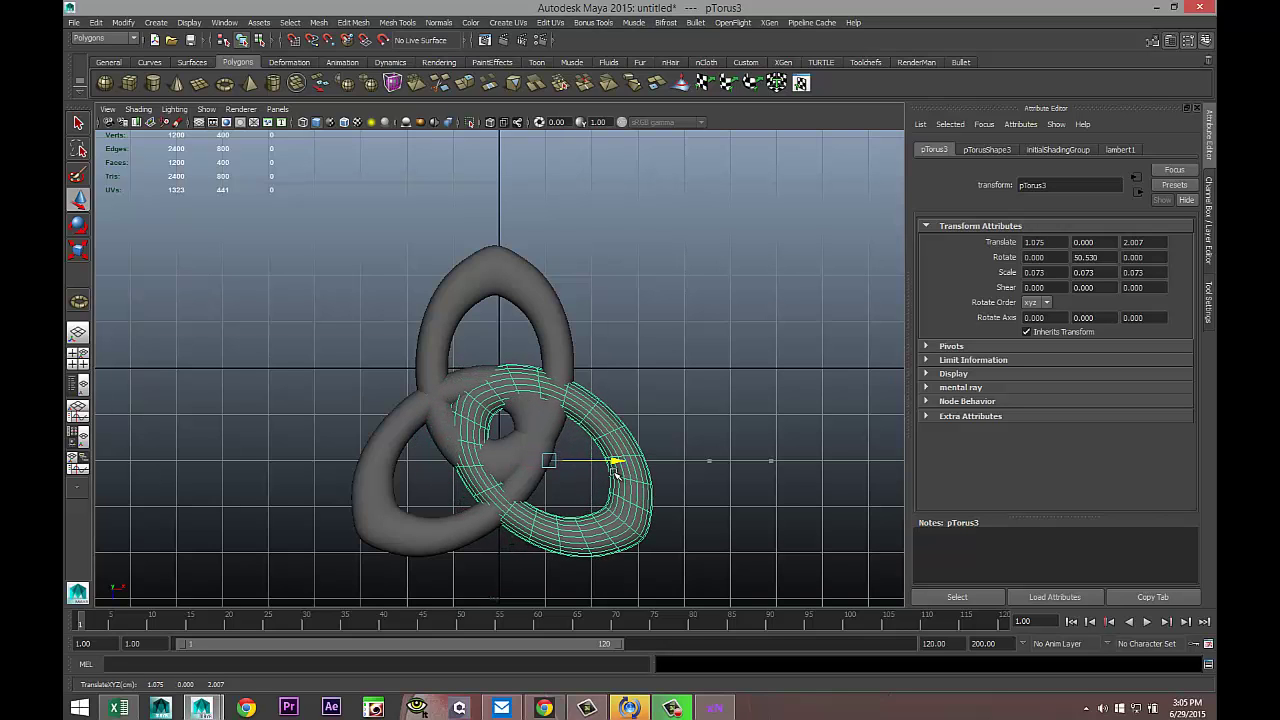
{"action": "left_click", "coordinate": [794, 375]}
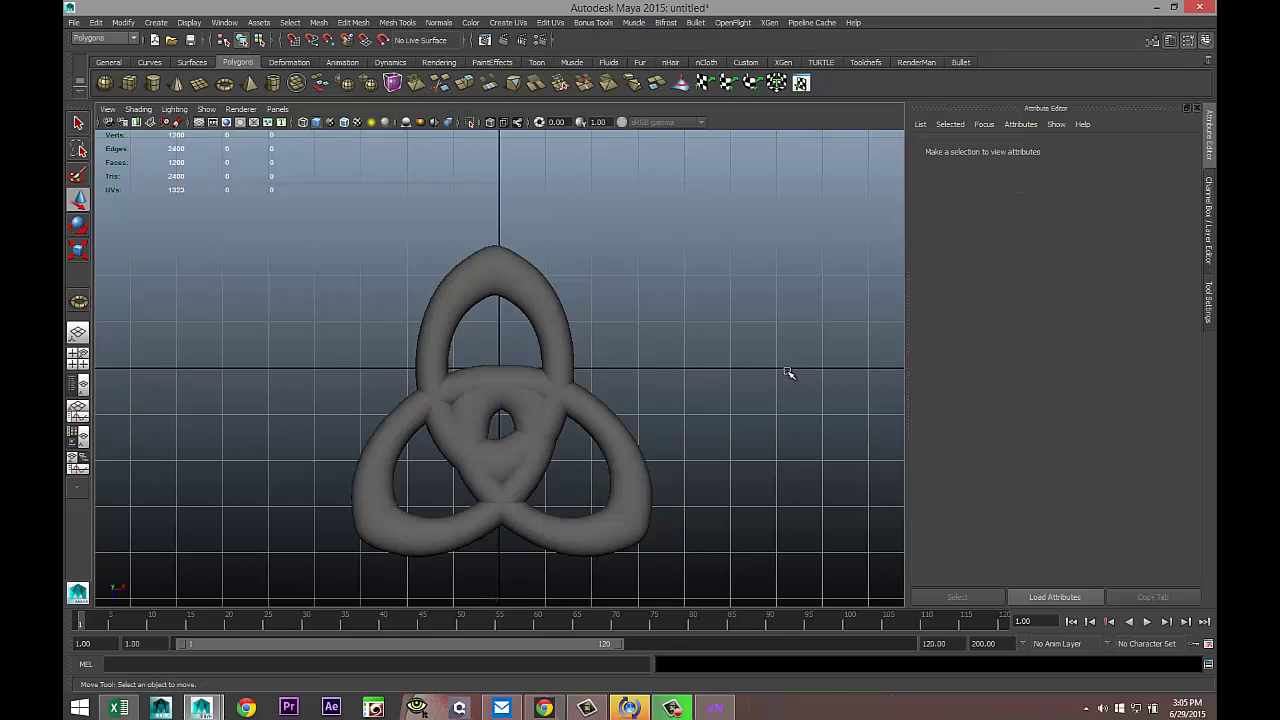
{"action": "left_click", "coordinate": [634, 466]}
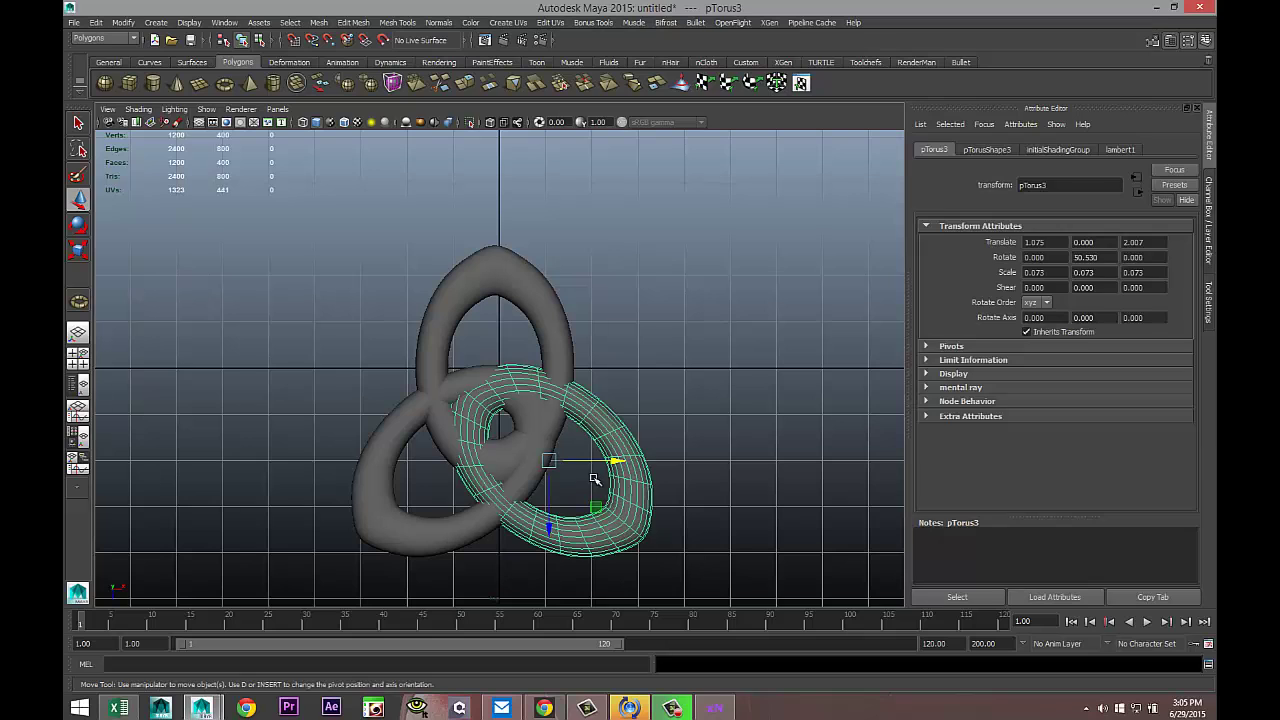
{"action": "left_click_drag", "start_coordinate": [616, 462], "coordinate": [606, 466]}
{"action": "left_click", "coordinate": [723, 385]}
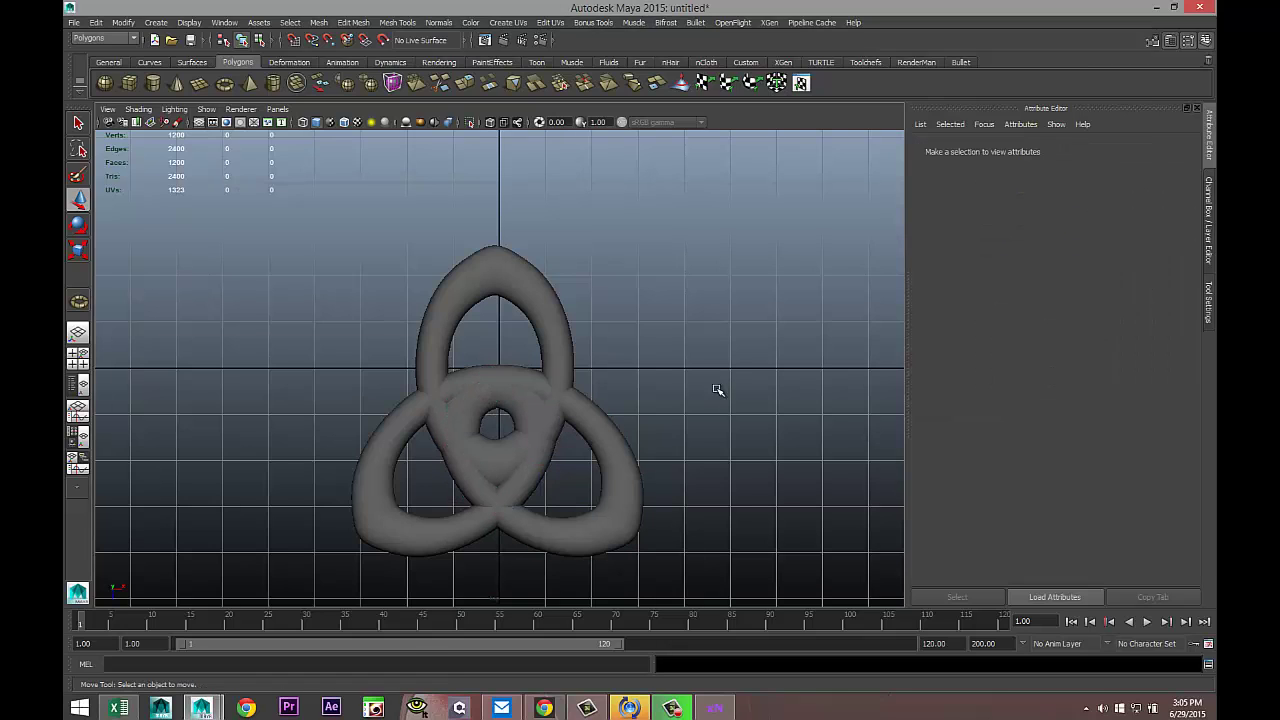
Select all three overlapping rings and merge them into one mesh with a Boolean Union
{"action": "scroll", "coordinate": [690, 500], "scroll_direction": "down", "scroll_amount": 2}
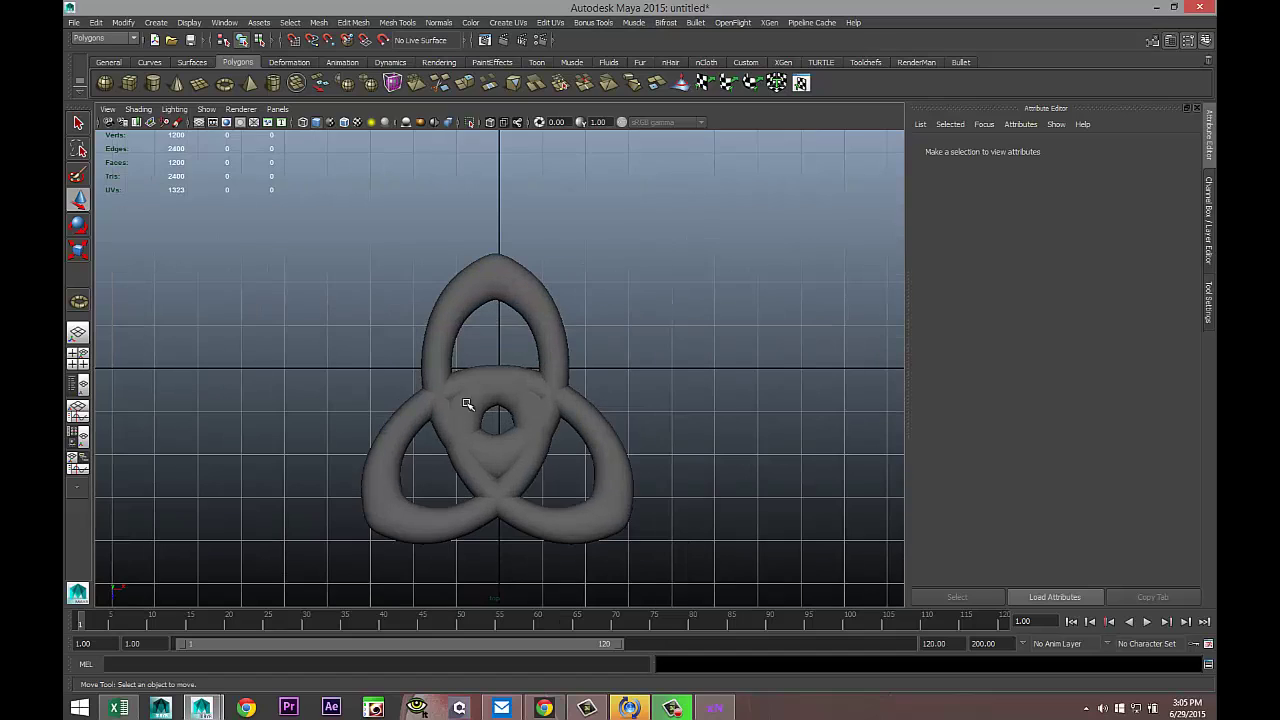
{"action": "left_click_drag", "start_coordinate": [343, 229], "coordinate": [736, 624]}
{"action": "left_click", "coordinate": [318, 22]}
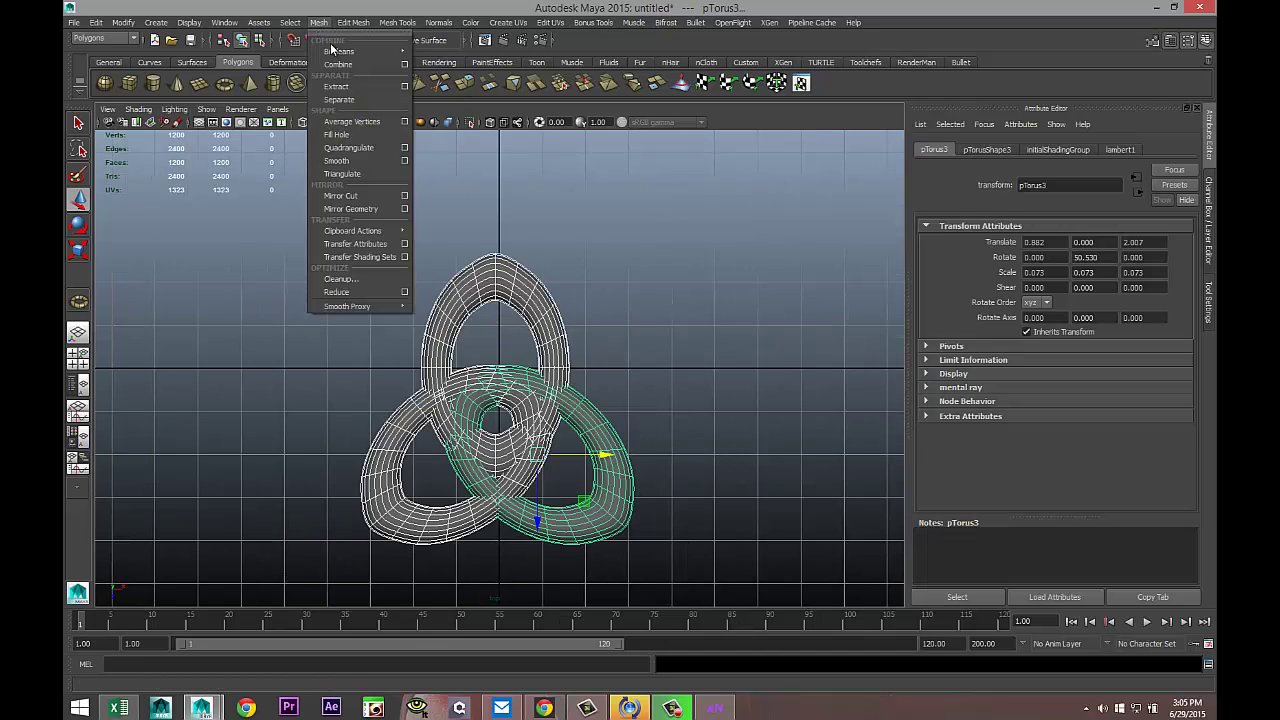
{"action": "mouse_move", "coordinate": [357, 52]}
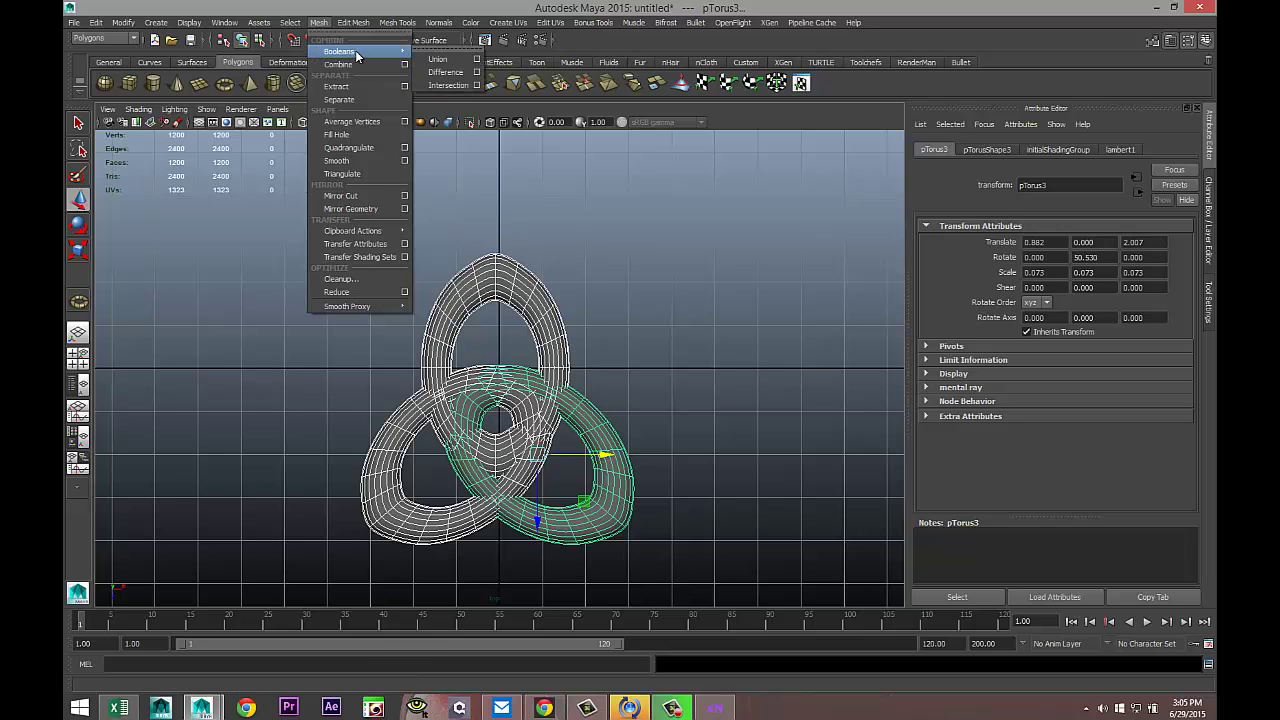
{"action": "left_click", "coordinate": [451, 64]}
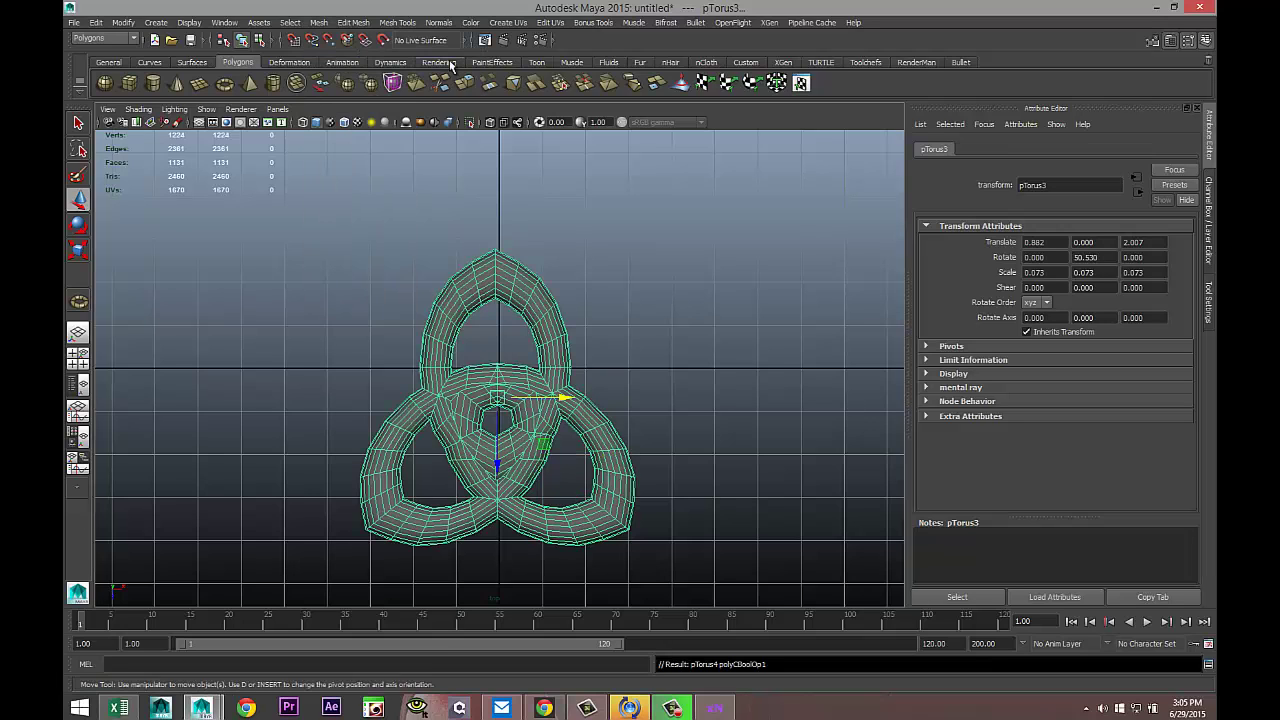
{"action": "left_click", "coordinate": [682, 370]}
{"action": "key", "text": "5"}
{"action": "left_click", "coordinate": [78, 358]}
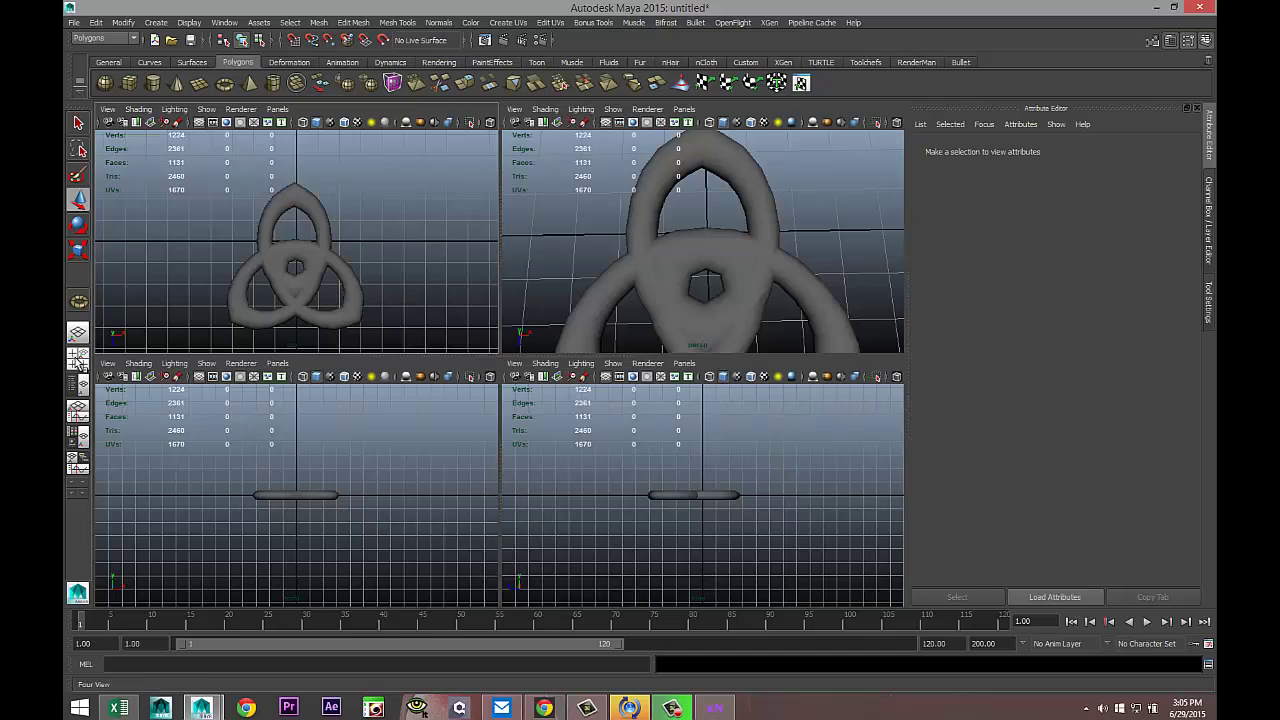
Smooth the united three-lobed knot mesh and deselect it
{"action": "key", "text": "space"}
{"action": "scroll", "coordinate": [566, 451], "scroll_direction": "down", "scroll_amount": 5}
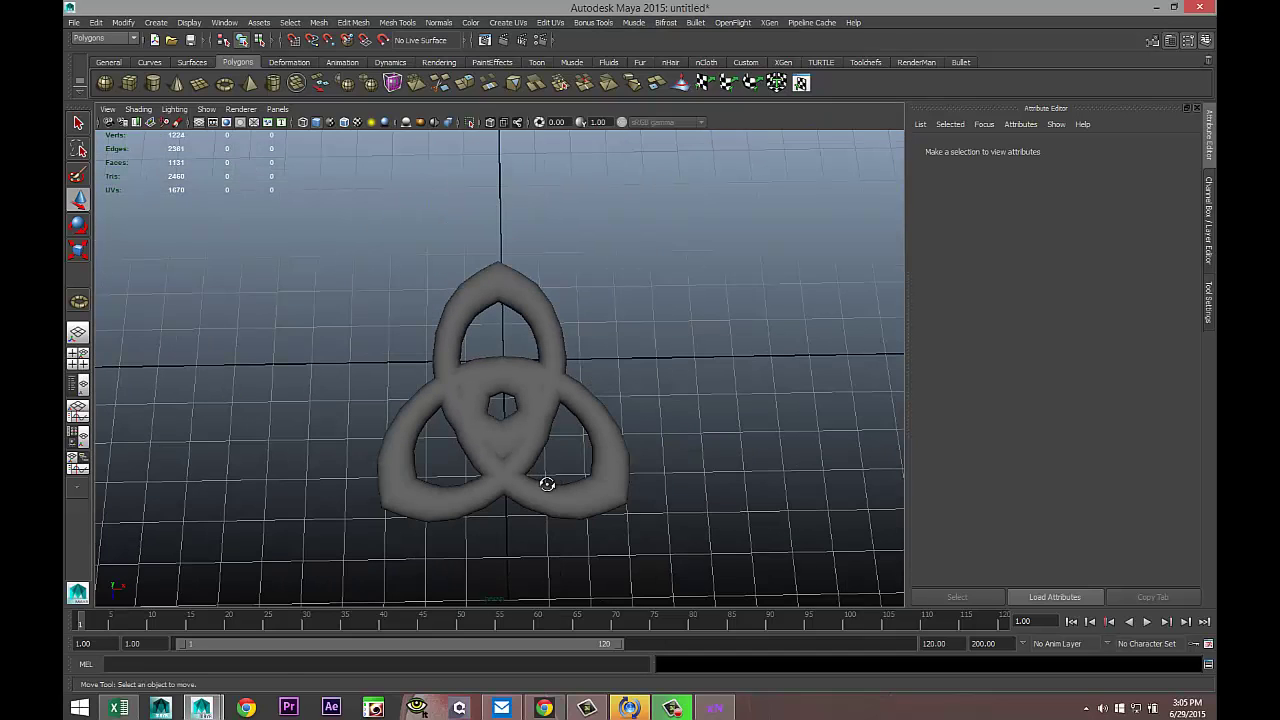
{"action": "left_click_drag", "start_coordinate": [549, 480], "coordinate": [771, 571], "text": "alt"}
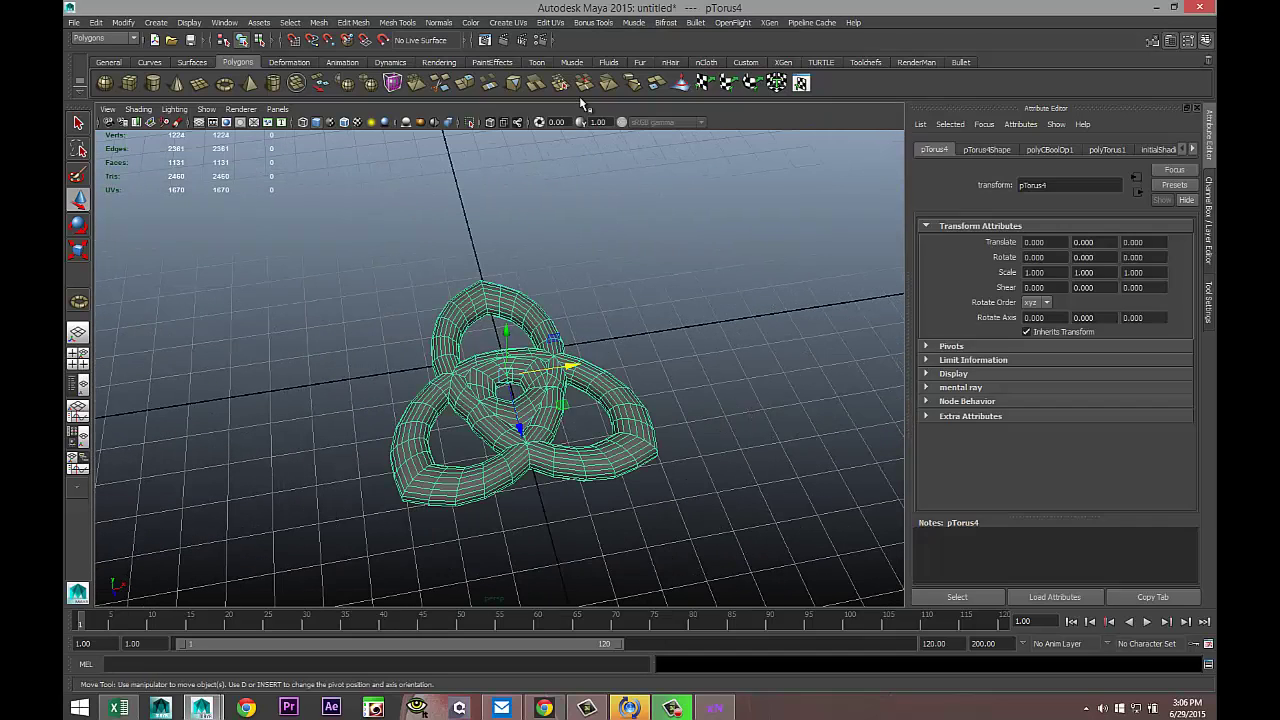
{"action": "left_click", "coordinate": [318, 23]}
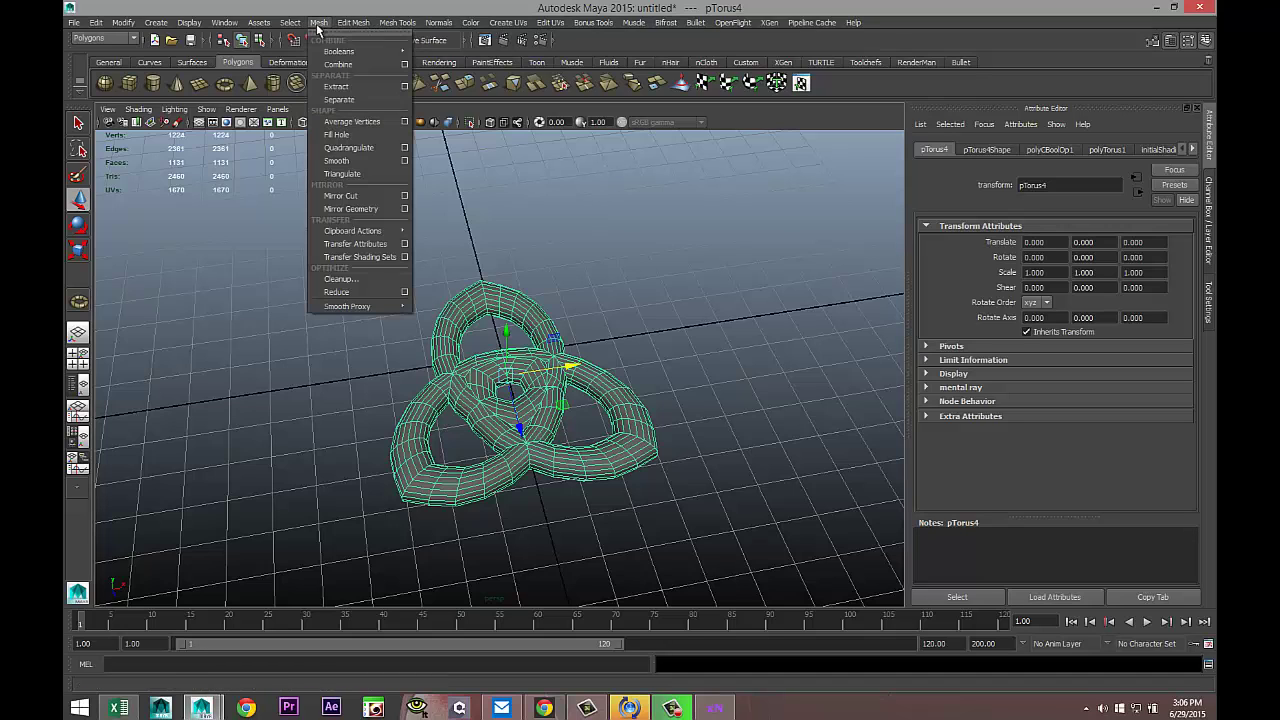
{"action": "left_click", "coordinate": [337, 161]}
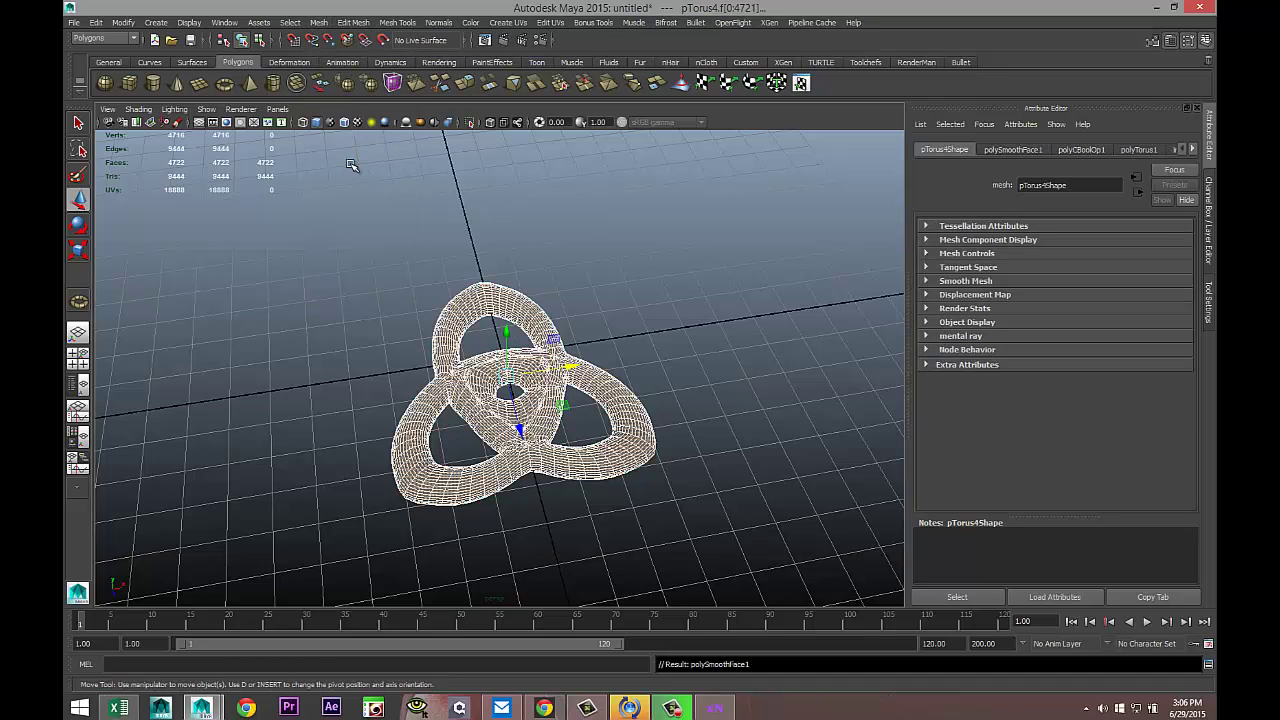
{"action": "left_click", "coordinate": [695, 337]}
Stand the smoothed knot upright by setting its X rotation to 90
{"action": "left_click_drag", "start_coordinate": [671, 289], "coordinate": [651, 410], "text": "alt"}
{"action": "left_click_drag", "start_coordinate": [337, 197], "coordinate": [760, 568]}
{"action": "key", "text": "e"}
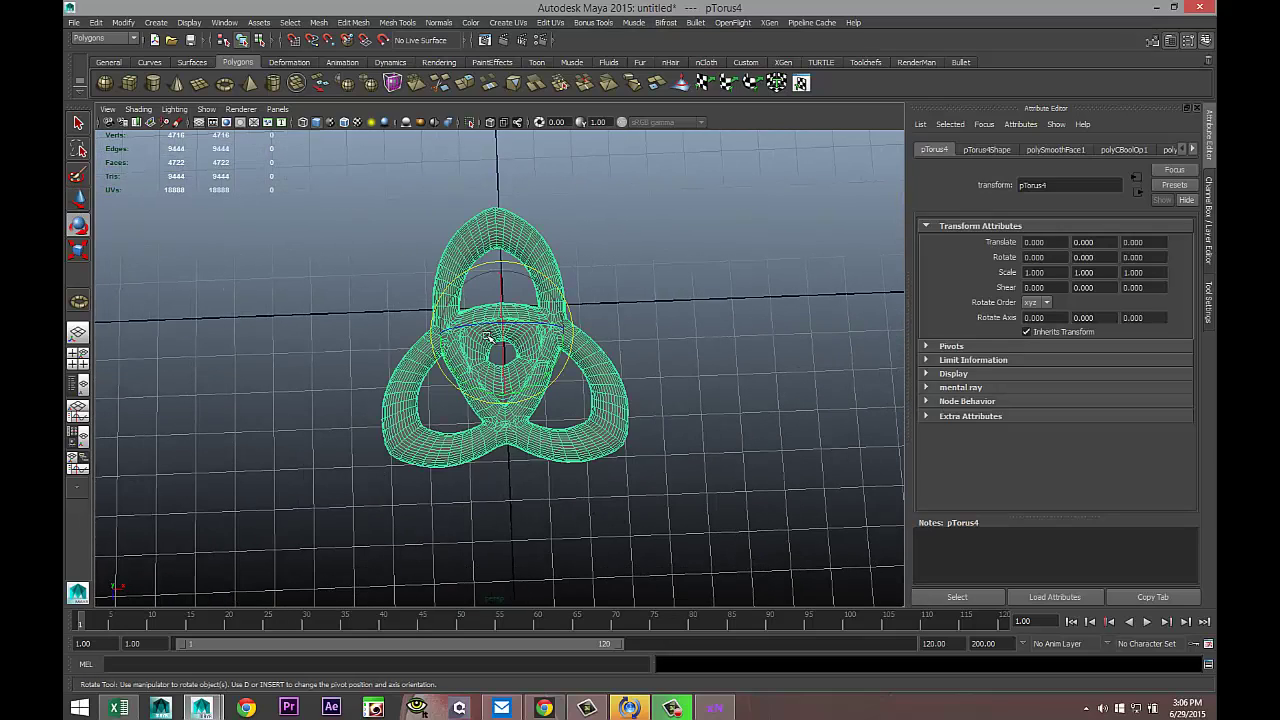
{"action": "left_click_drag", "start_coordinate": [498, 304], "coordinate": [509, 389]}
{"action": "left_click", "coordinate": [1062, 257]}
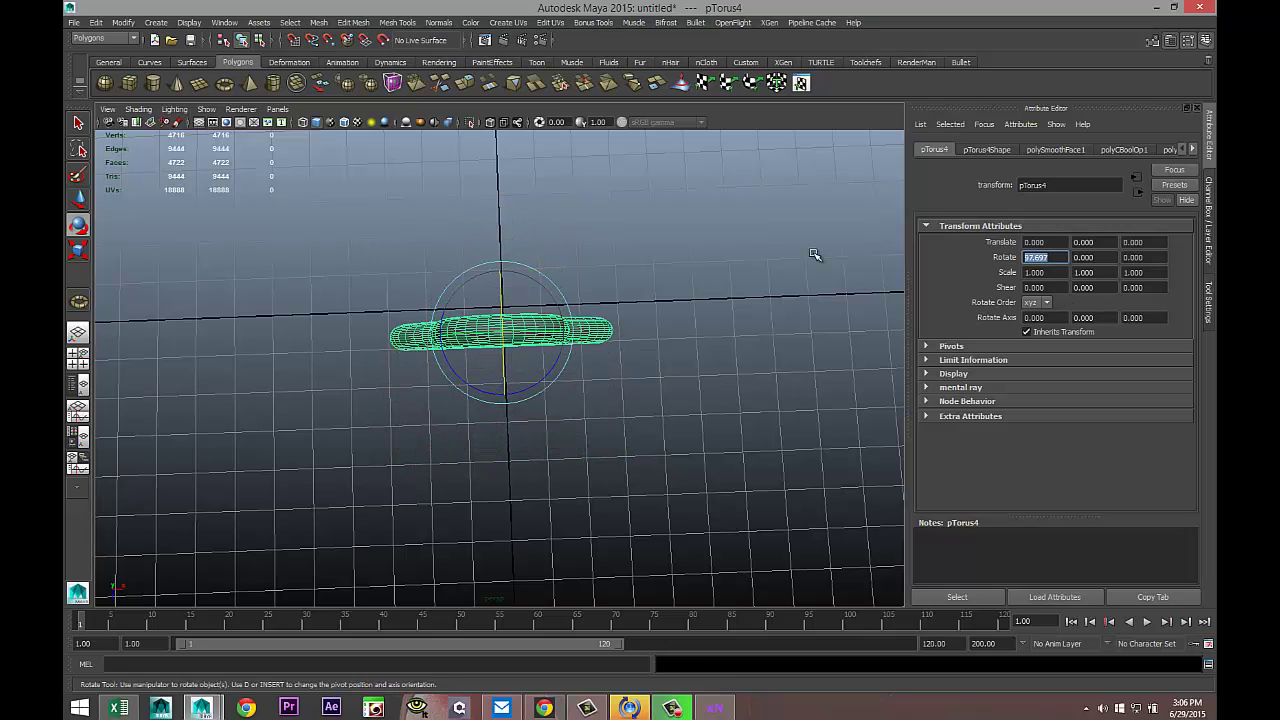
{"action": "type", "text": "90"}
{"action": "key", "text": "Return"}
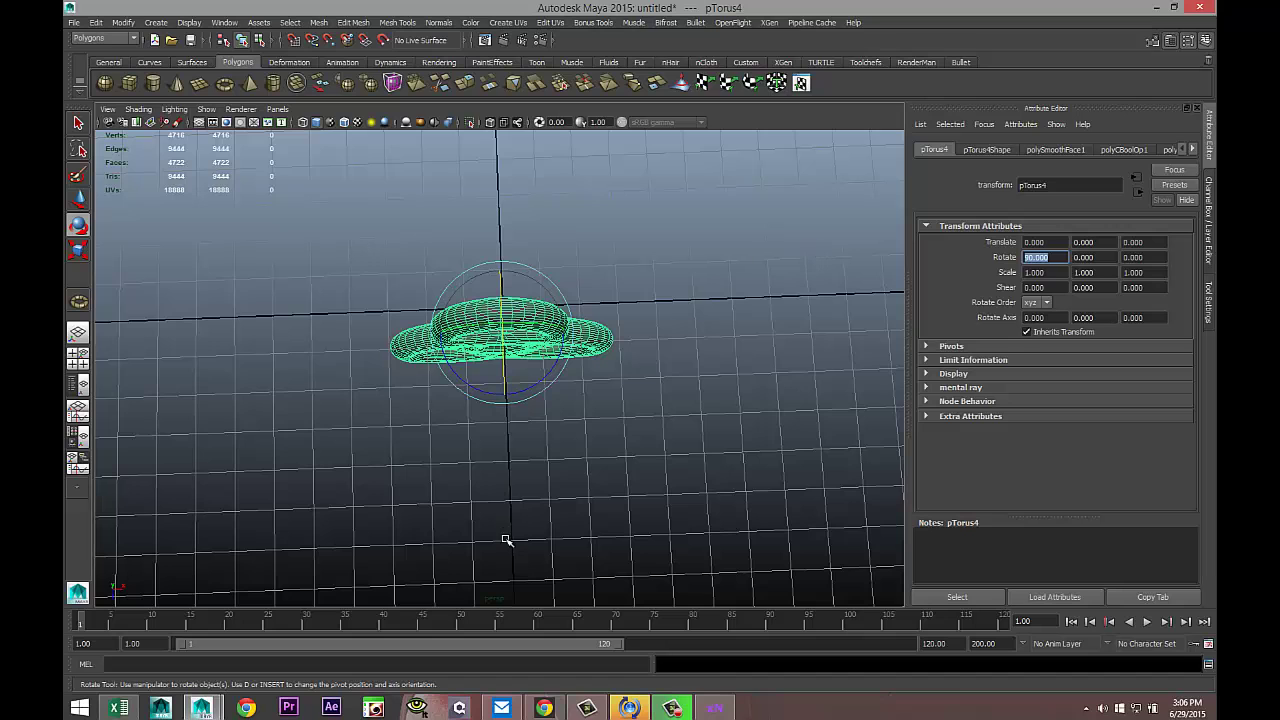
{"action": "left_click_drag", "start_coordinate": [505, 548], "coordinate": [514, 464], "text": "alt"}
Duplicate the upright knot in the front view and move the copy along X to about 6.35
{"action": "key", "text": "space"}
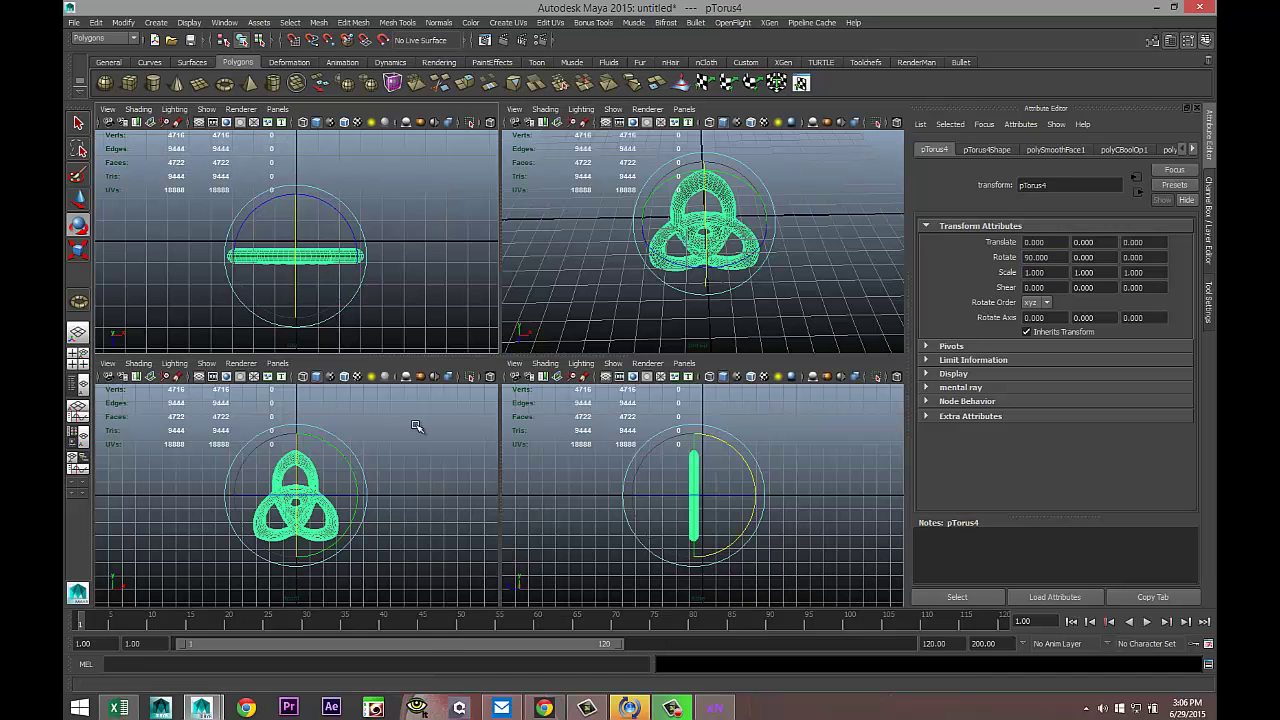
{"action": "key", "text": "space"}
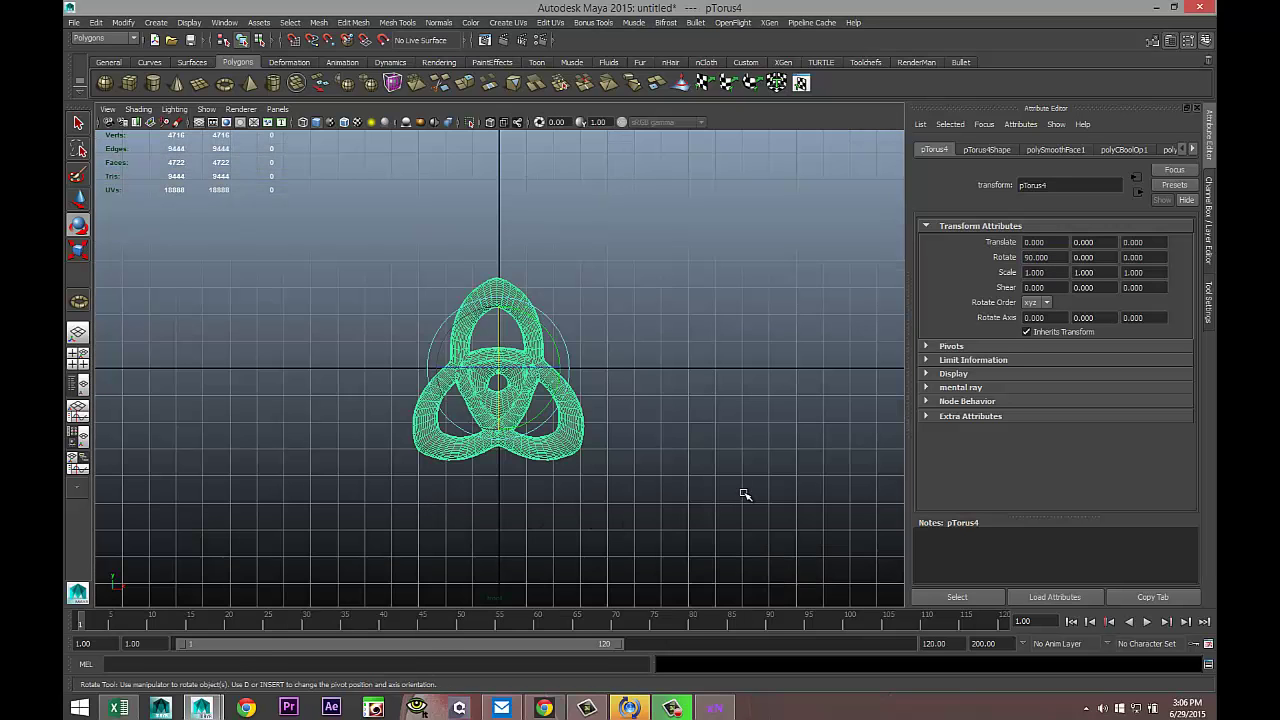
{"action": "key", "text": "ctrl+d"}
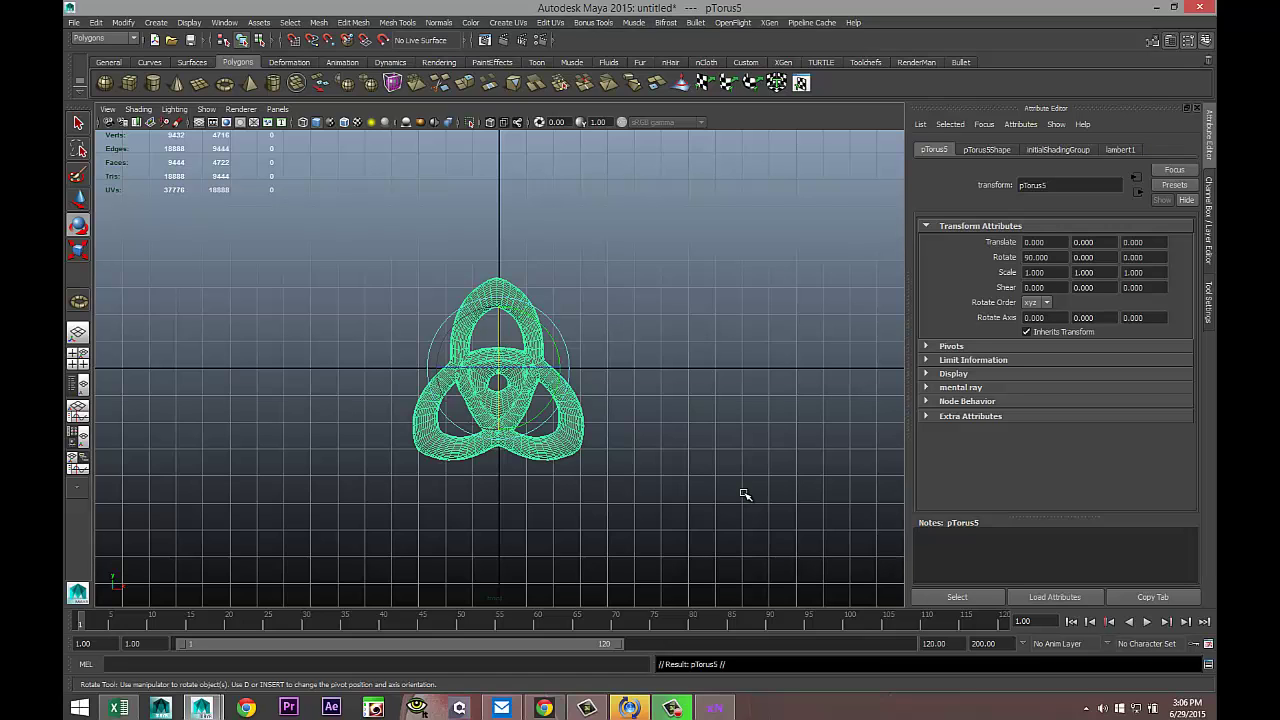
{"action": "key", "text": "w"}
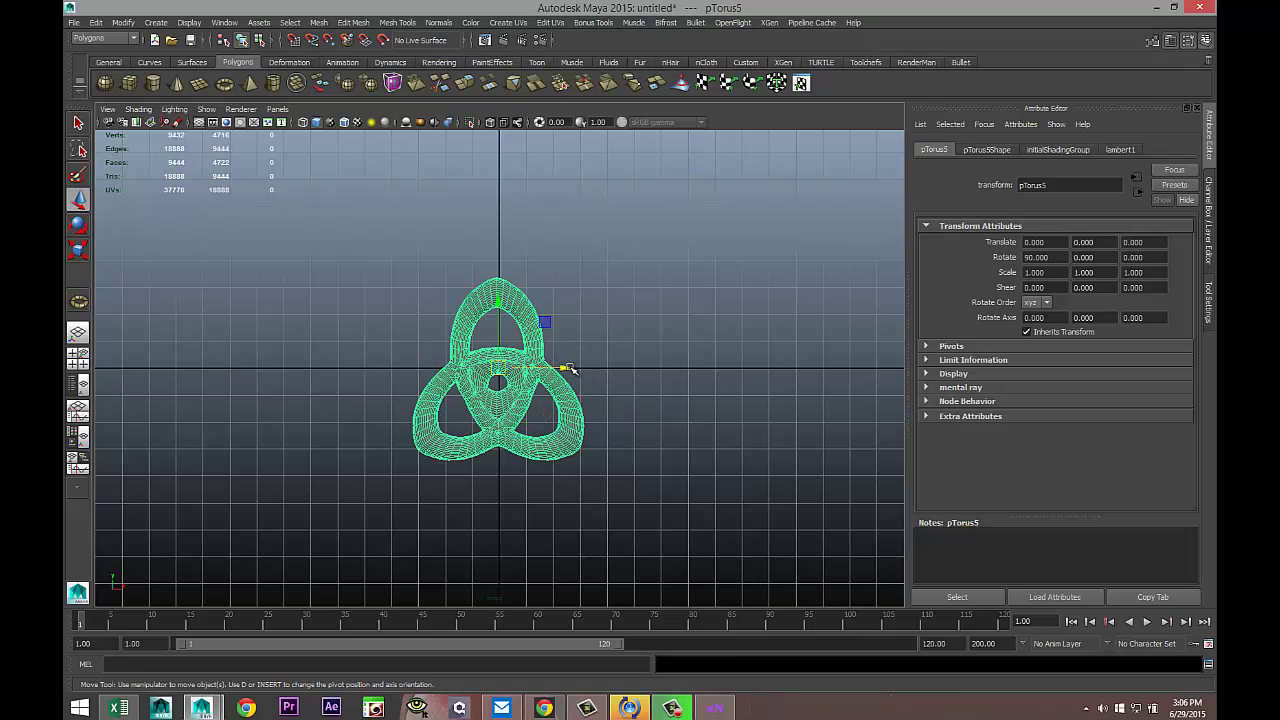
{"action": "left_click_drag", "start_coordinate": [577, 369], "coordinate": [736, 396]}
Repeat the duplication with the same transform twelve times to extend the knots into a row along X
{"action": "scroll", "coordinate": [420, 502], "scroll_direction": "down", "scroll_amount": 10}
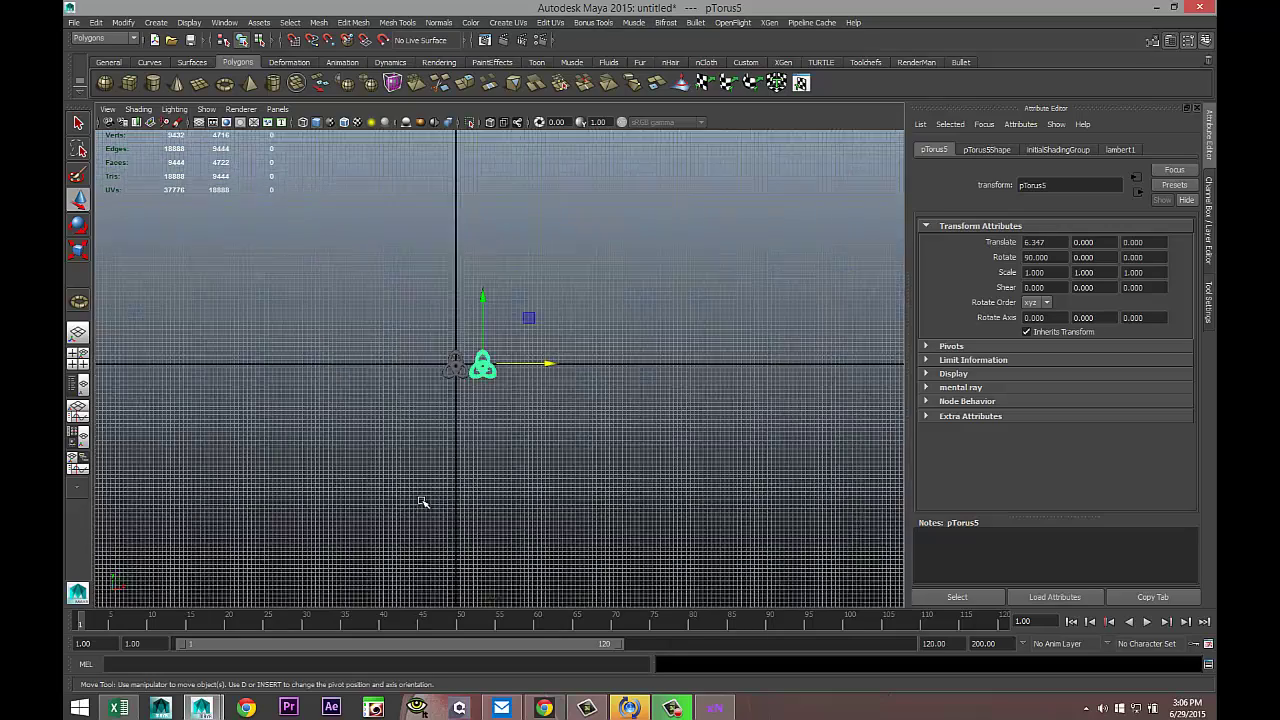
{"action": "scroll", "coordinate": [430, 492], "scroll_direction": "down", "scroll_amount": 2}
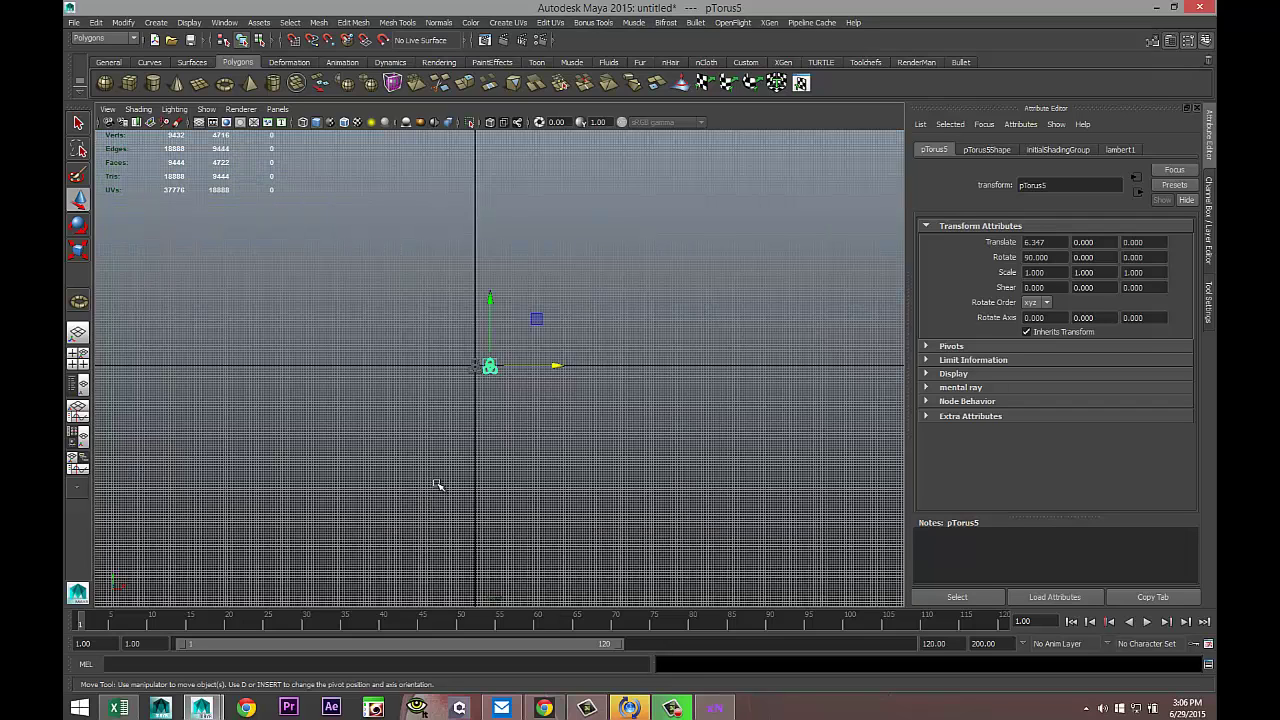
{"action": "key", "text": "shift+d"}
{"action": "key", "text": "shift+d"}
{"action": "key", "text": "shift+d"}
{"action": "key", "text": "shift+d"}
{"action": "key", "text": "shift+d"}
{"action": "key", "text": "shift+d"}
{"action": "key", "text": "shift+d"}
{"action": "key", "text": "shift+d"}
{"action": "key", "text": "shift+d"}
{"action": "key", "text": "shift+d"}
{"action": "key", "text": "shift+d"}
{"action": "key", "text": "shift+d"}
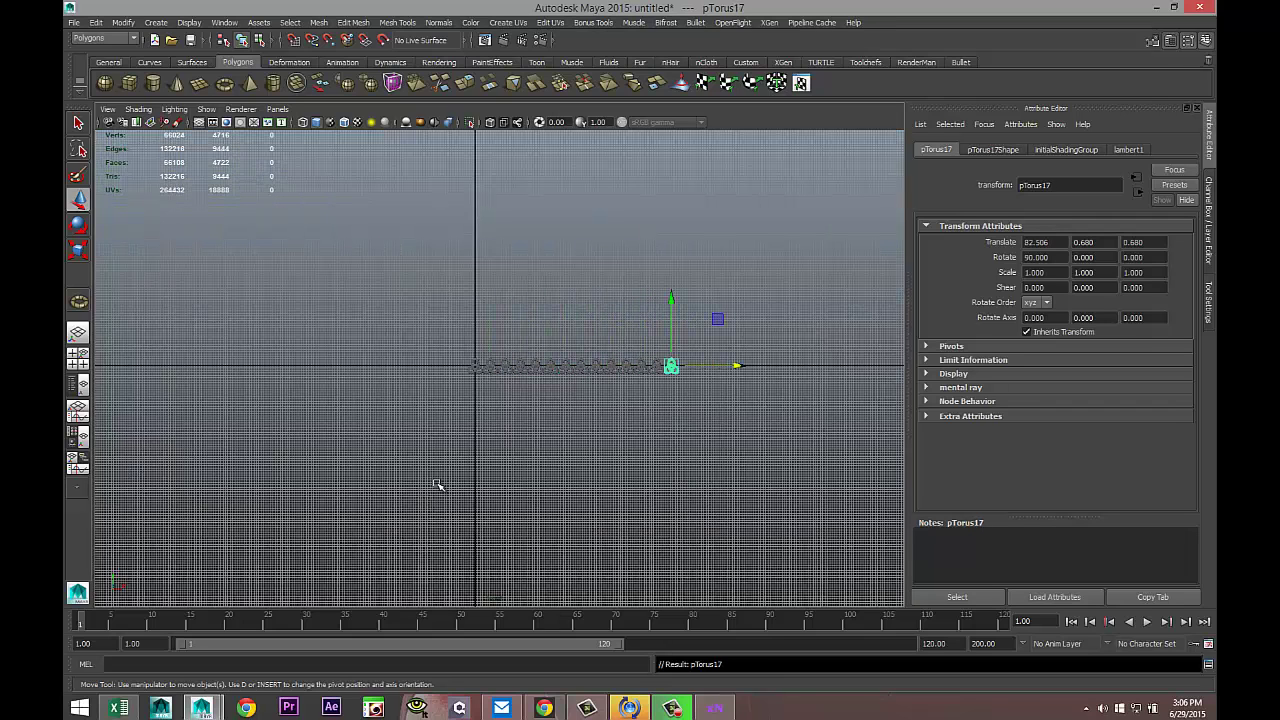
Select the whole row of knots and combine it into one mesh
{"action": "left_click_drag", "start_coordinate": [410, 314], "coordinate": [678, 388]}
{"action": "left_click", "coordinate": [328, 22]}
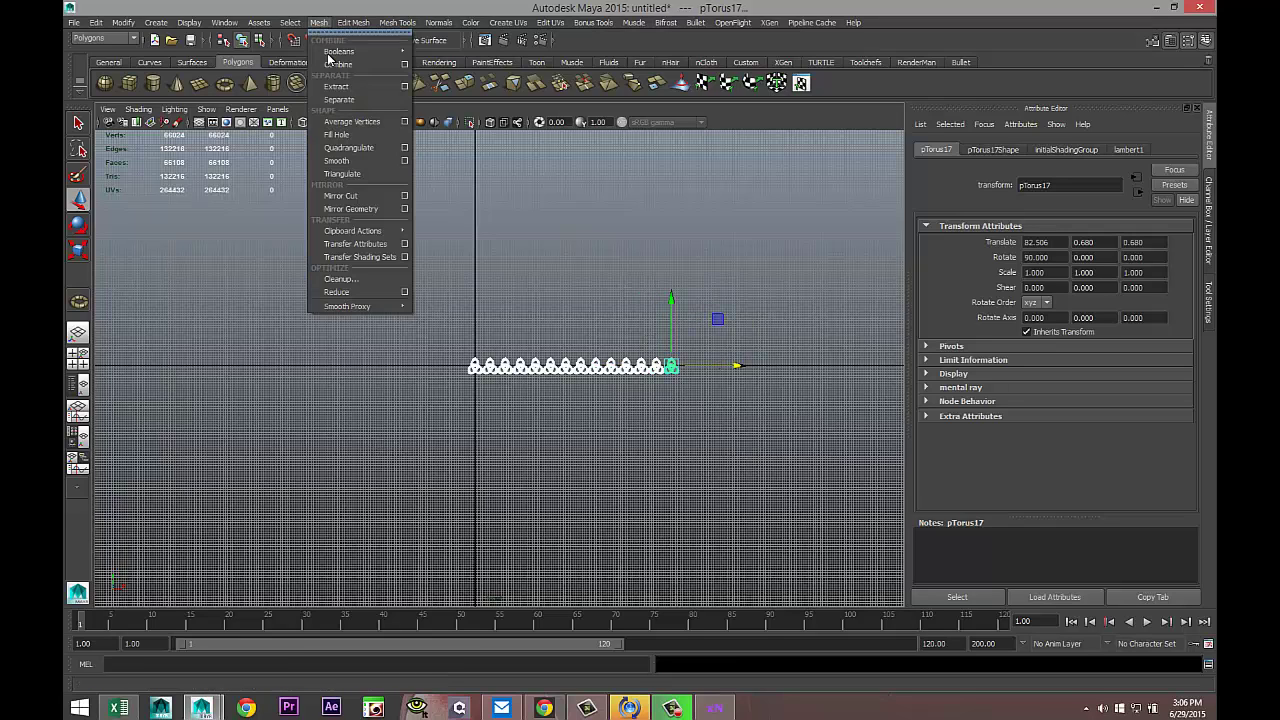
{"action": "left_click", "coordinate": [336, 55]}
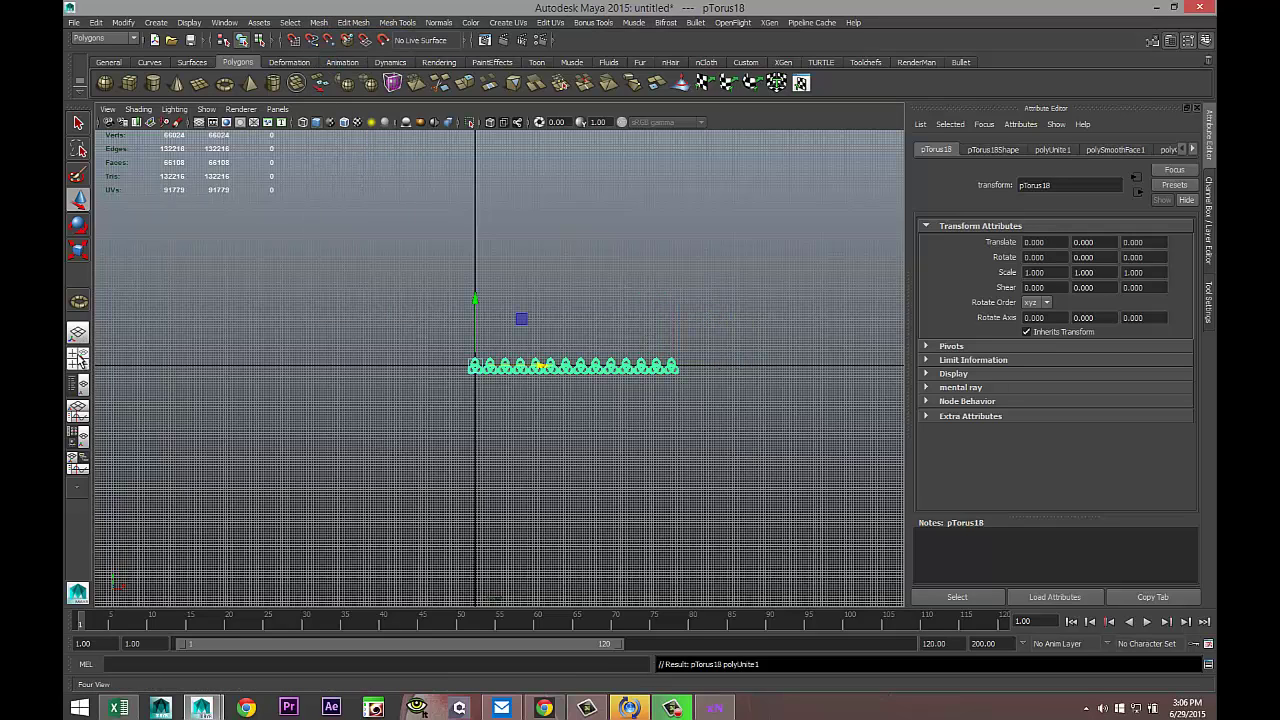
Return to the perspective view and center the pivot of the combined knot row
{"action": "left_click", "coordinate": [80, 360]}
{"action": "key", "text": "space"}
{"action": "scroll", "coordinate": [540, 345], "scroll_direction": "down", "scroll_amount": 5}
{"action": "middle_click_drag", "start_coordinate": [651, 391], "coordinate": [469, 429], "text": "alt"}
{"action": "left_click", "coordinate": [123, 22]}
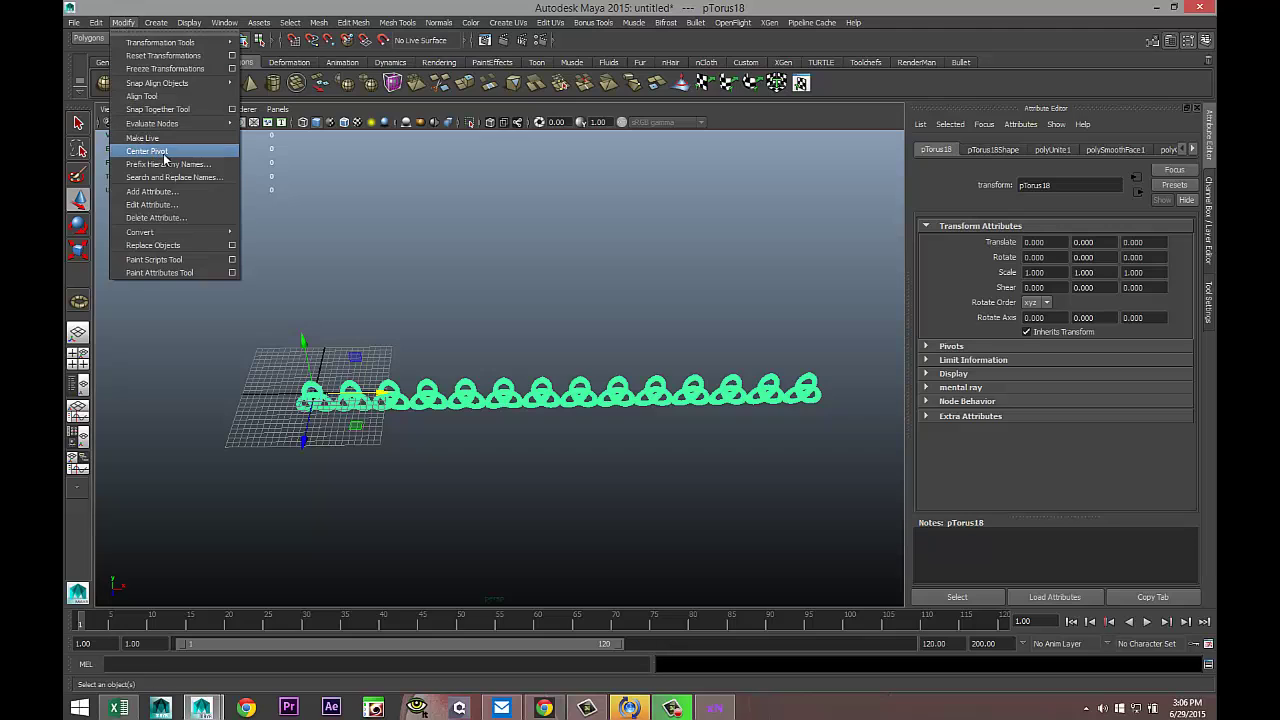
{"action": "left_click", "coordinate": [147, 150]}
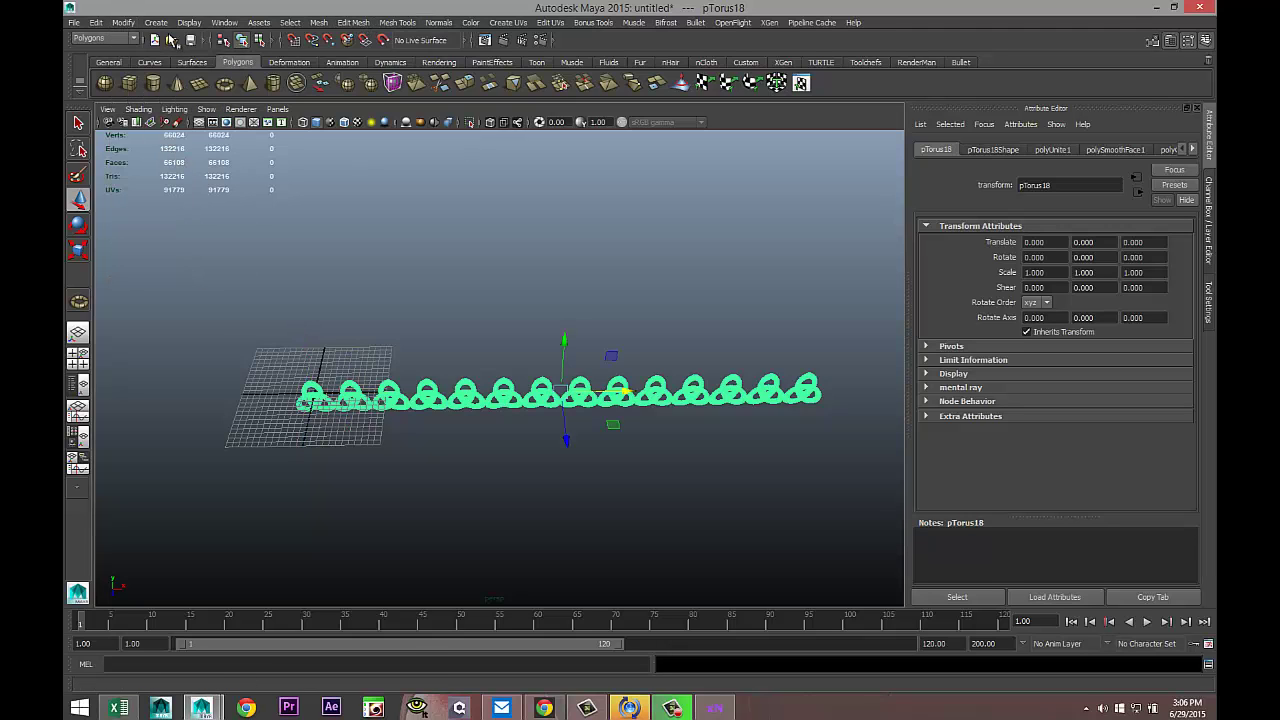
Add a nonlinear Bend deformer to the combined knot row
{"action": "left_click", "coordinate": [118, 40]}
{"action": "left_click", "coordinate": [117, 51]}
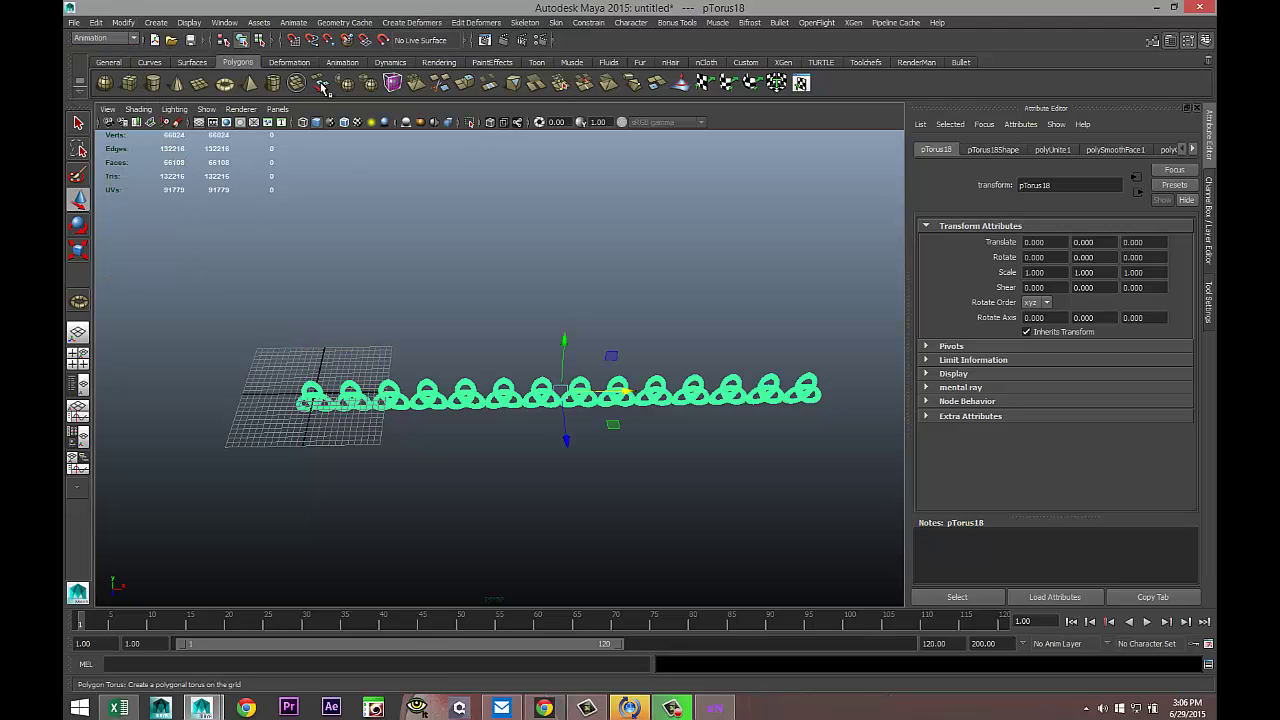
{"action": "left_click", "coordinate": [404, 23]}
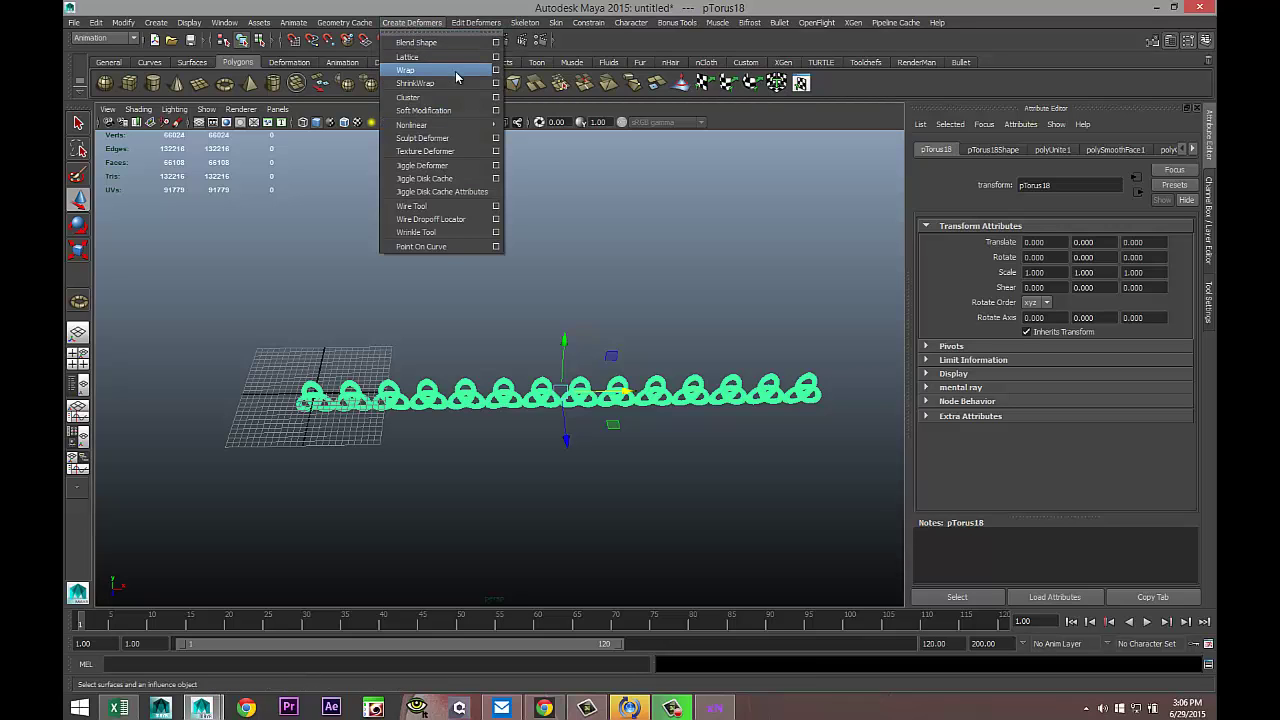
{"action": "mouse_move", "coordinate": [485, 131]}
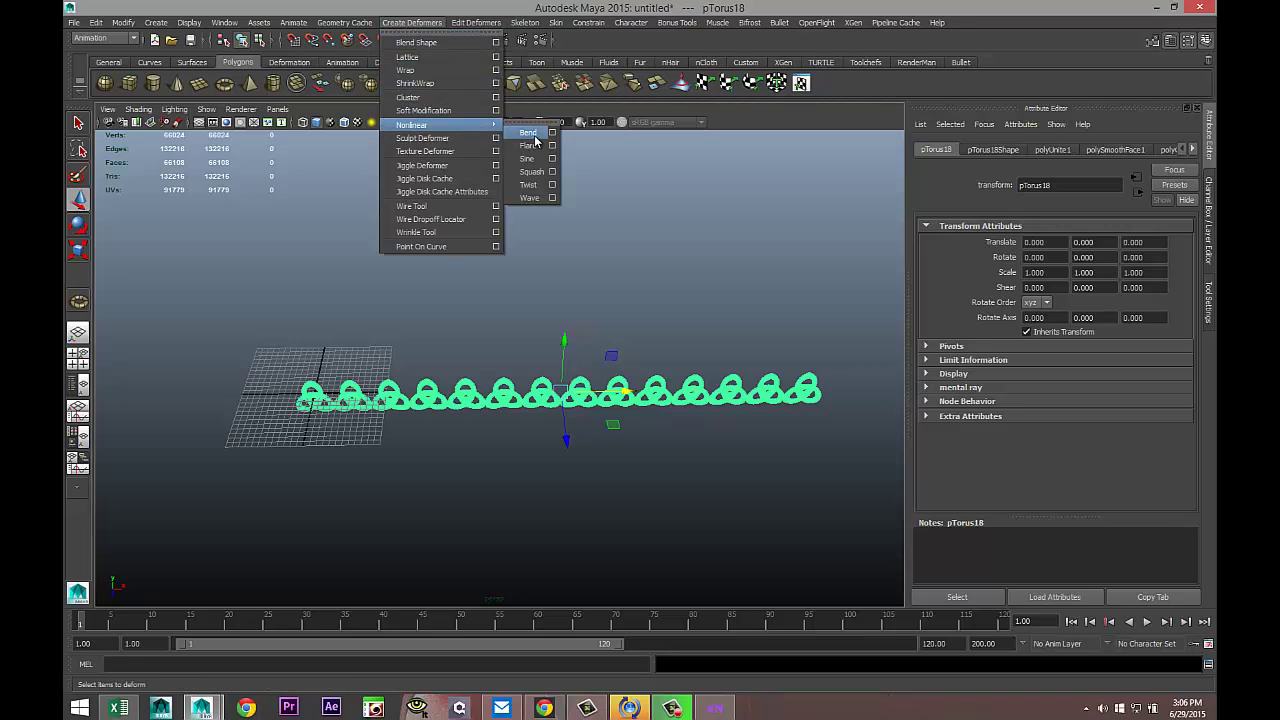
{"action": "left_click", "coordinate": [530, 133]}
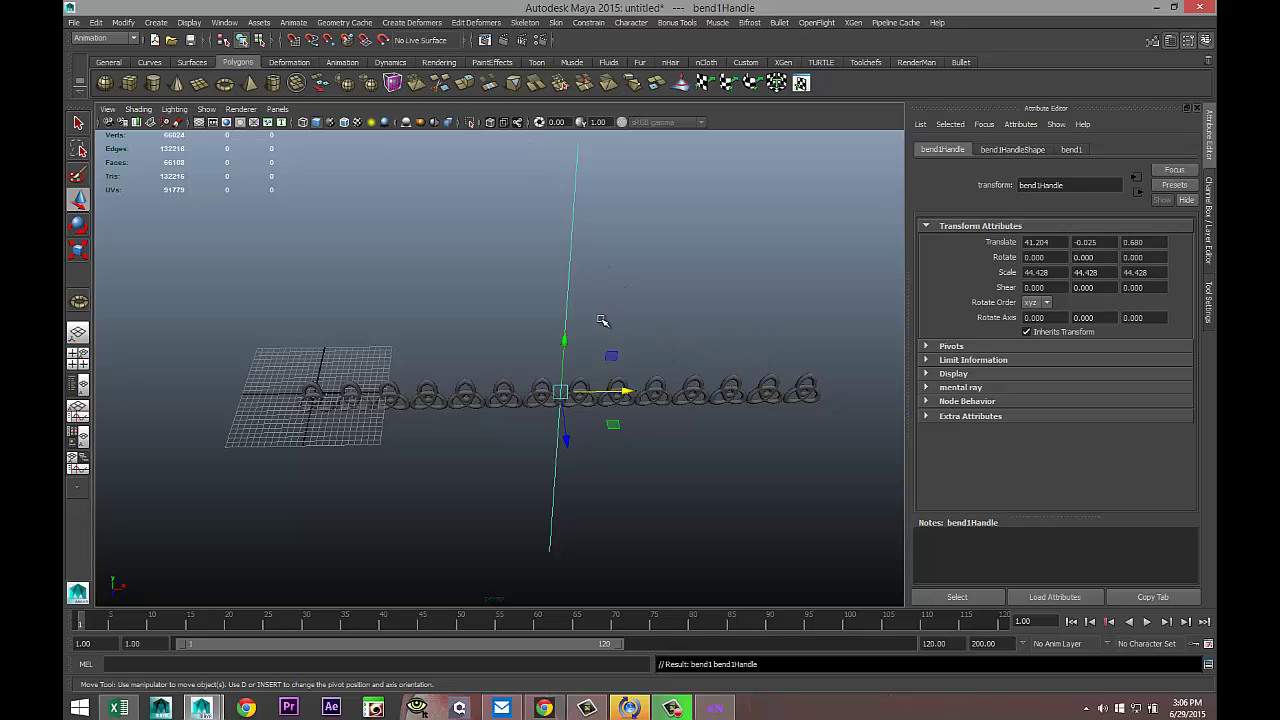
Align the bend handle with the row by setting its Z rotation to -90
{"action": "left_click_drag", "start_coordinate": [514, 276], "coordinate": [695, 310]}
{"action": "key", "text": "e"}
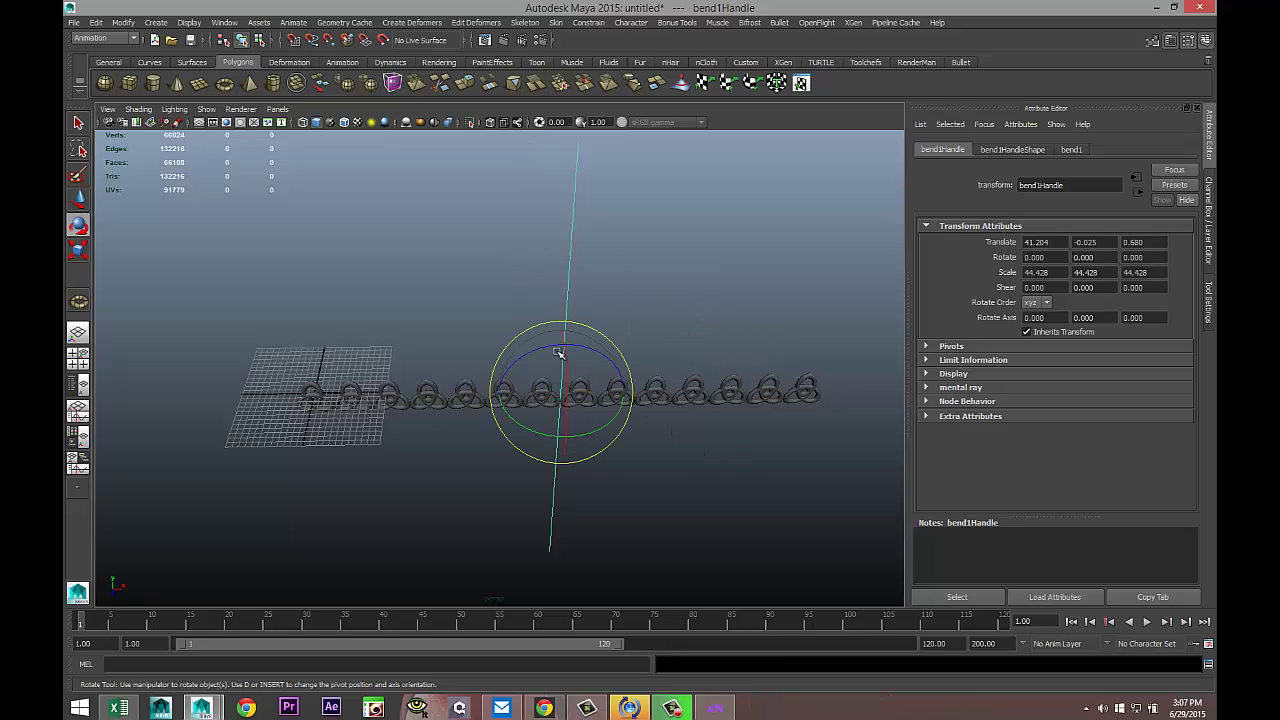
{"action": "left_click_drag", "start_coordinate": [520, 358], "coordinate": [614, 358]}
{"action": "left_click", "coordinate": [1038, 151]}
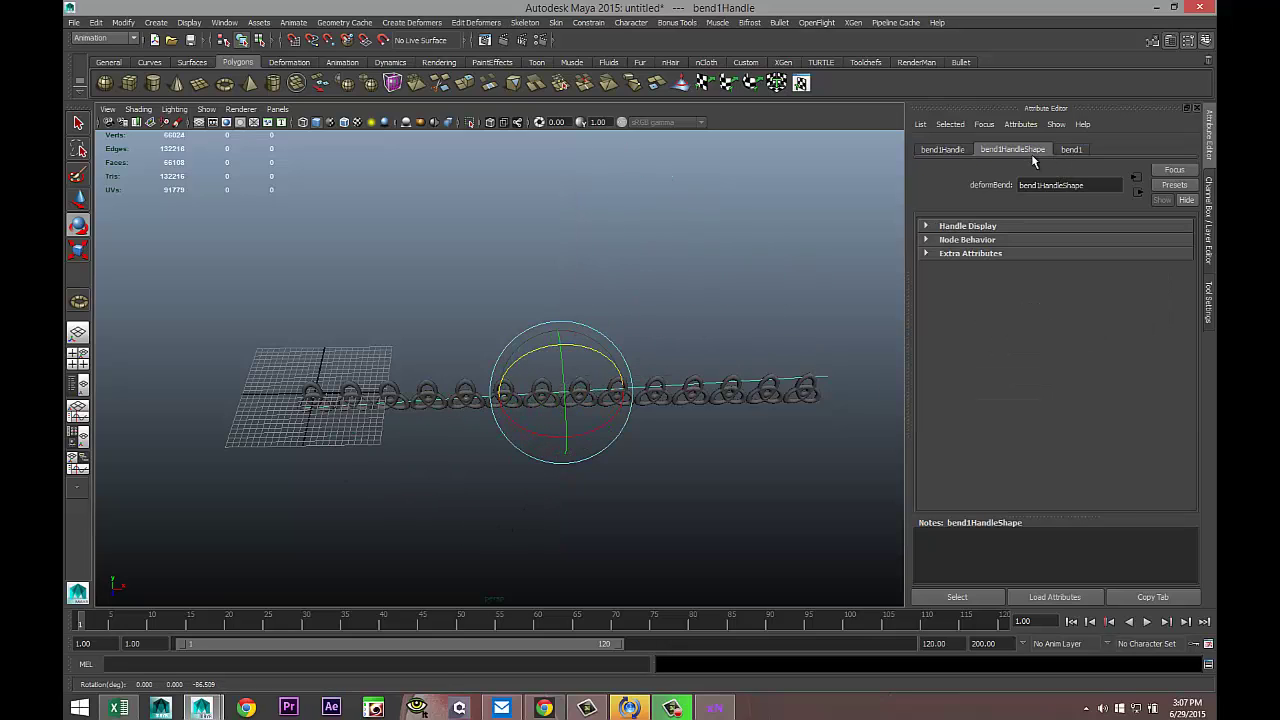
{"action": "left_click", "coordinate": [1084, 150]}
{"action": "left_click", "coordinate": [952, 150]}
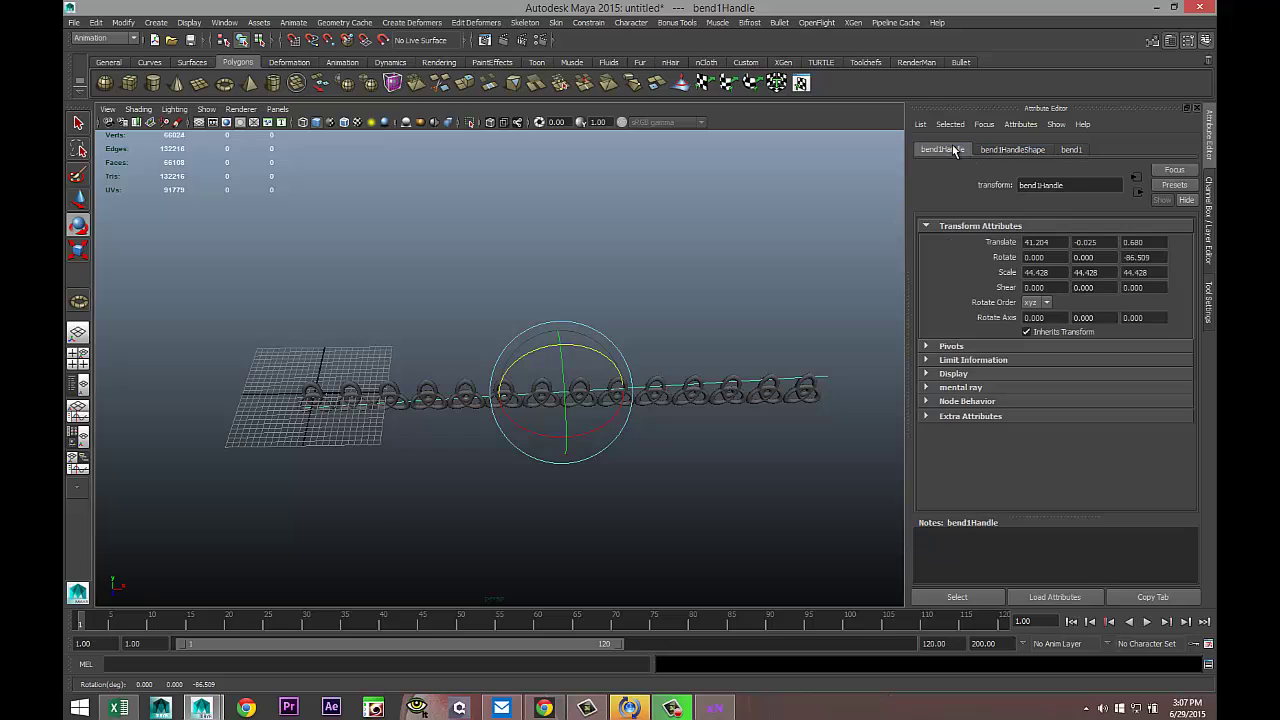
{"action": "left_click", "coordinate": [1145, 258]}
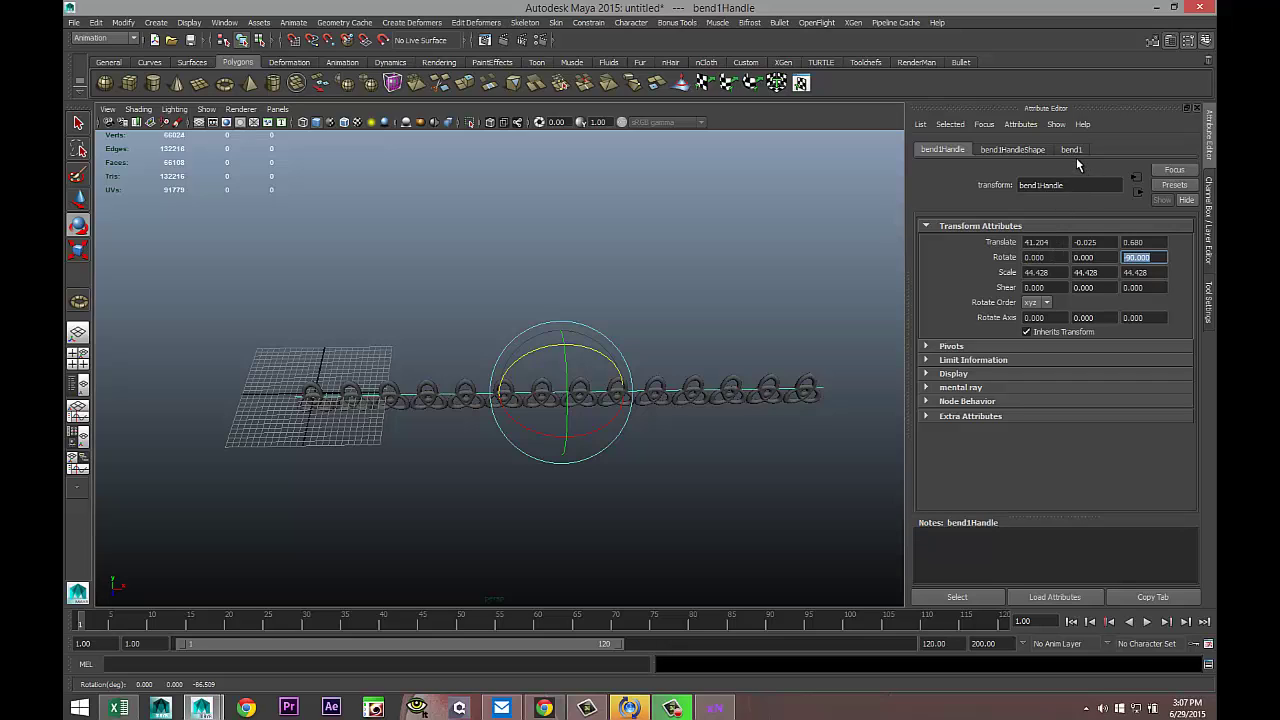
Try bending the knot row with a curvature of about -23.5, then undo it
{"action": "left_click", "coordinate": [1074, 151]}
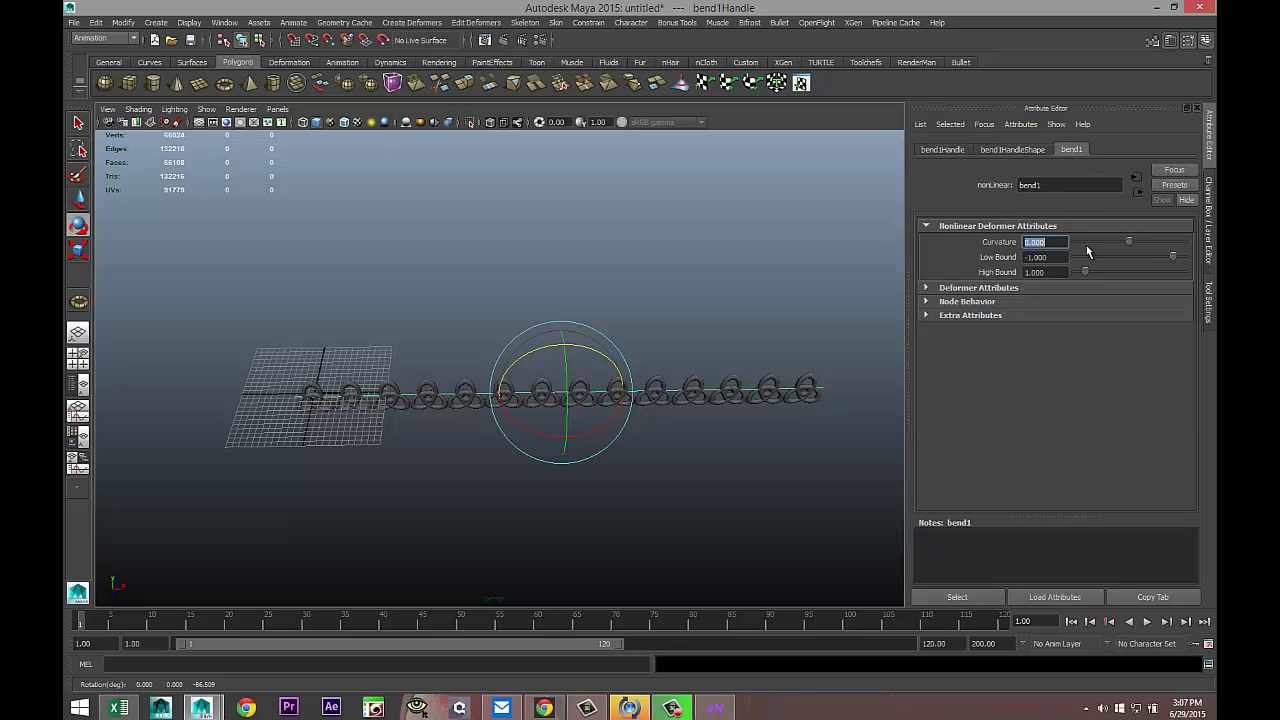
{"action": "left_click_drag", "start_coordinate": [1128, 241], "coordinate": [1121, 241]}
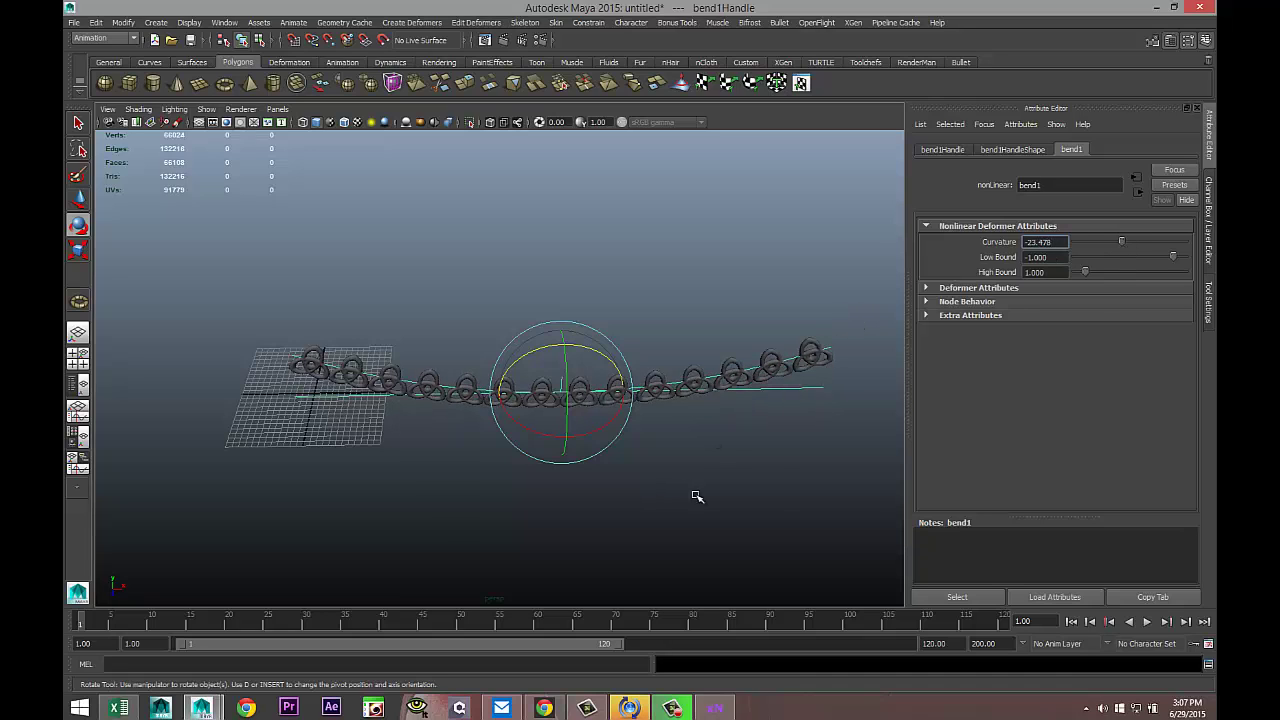
{"action": "left_click", "coordinate": [740, 500]}
{"action": "key", "text": "ctrl+z"}
Turn the bend handle about its length and set its Y rotation to -90
{"action": "left_click", "coordinate": [567, 431]}
{"action": "left_click_drag", "start_coordinate": [567, 431], "coordinate": [579, 321]}
{"action": "left_click", "coordinate": [1012, 149]}
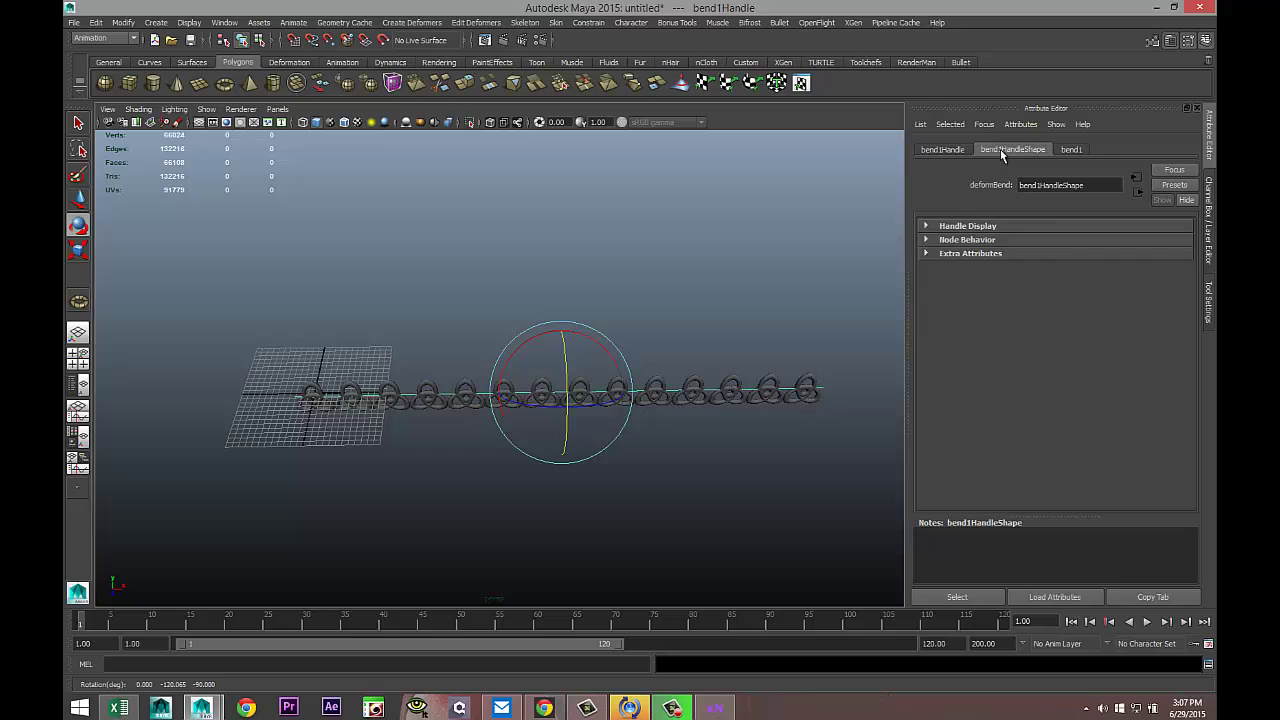
{"action": "left_click", "coordinate": [942, 149]}
{"action": "double_click", "coordinate": [1102, 258]}
{"action": "type", "text": "-90"}
{"action": "key", "text": "Return"}
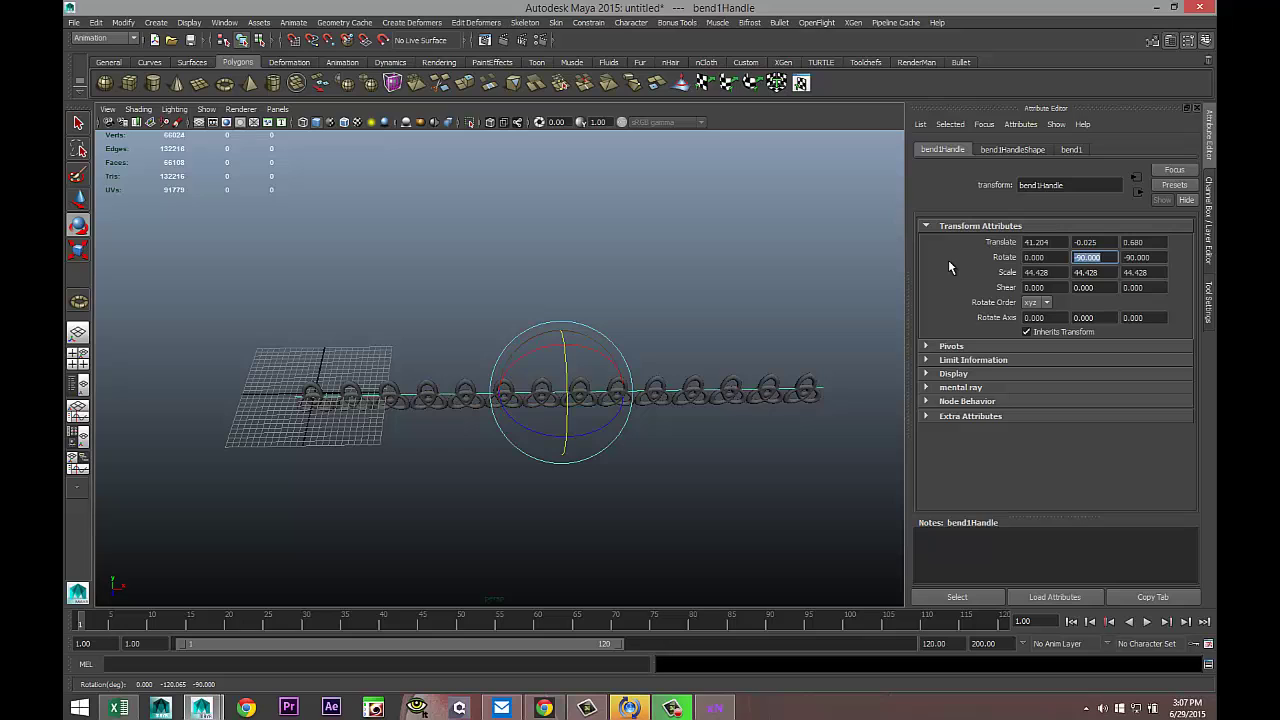
Set the bend curvature to -180 to close the knot row into a ring
{"action": "left_click", "coordinate": [1071, 149]}
{"action": "left_click_drag", "start_coordinate": [1131, 241], "coordinate": [1072, 257]}
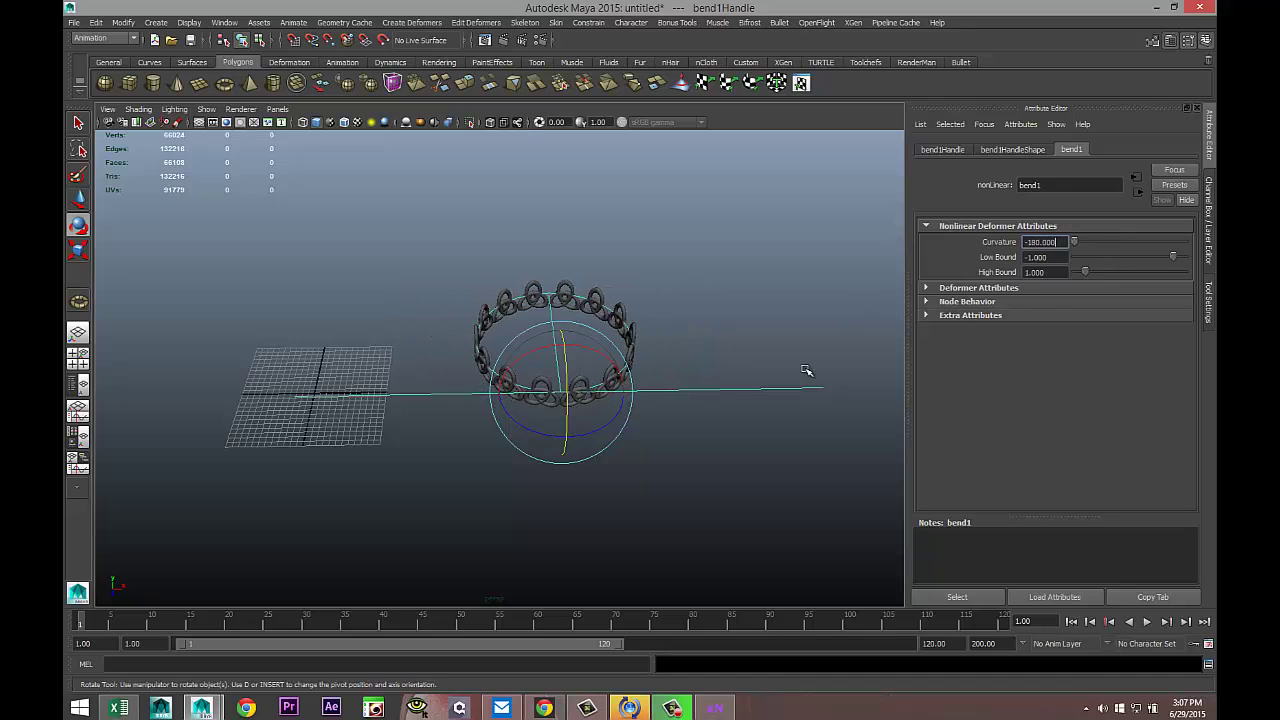
{"action": "left_click", "coordinate": [727, 459]}
Select the knot ring together with its bend handle, delete their history and deselect everything
{"action": "left_click_drag", "start_coordinate": [697, 466], "coordinate": [343, 357], "text": "alt"}
{"action": "left_click_drag", "start_coordinate": [296, 268], "coordinate": [718, 539]}
{"action": "left_click", "coordinate": [96, 23]}
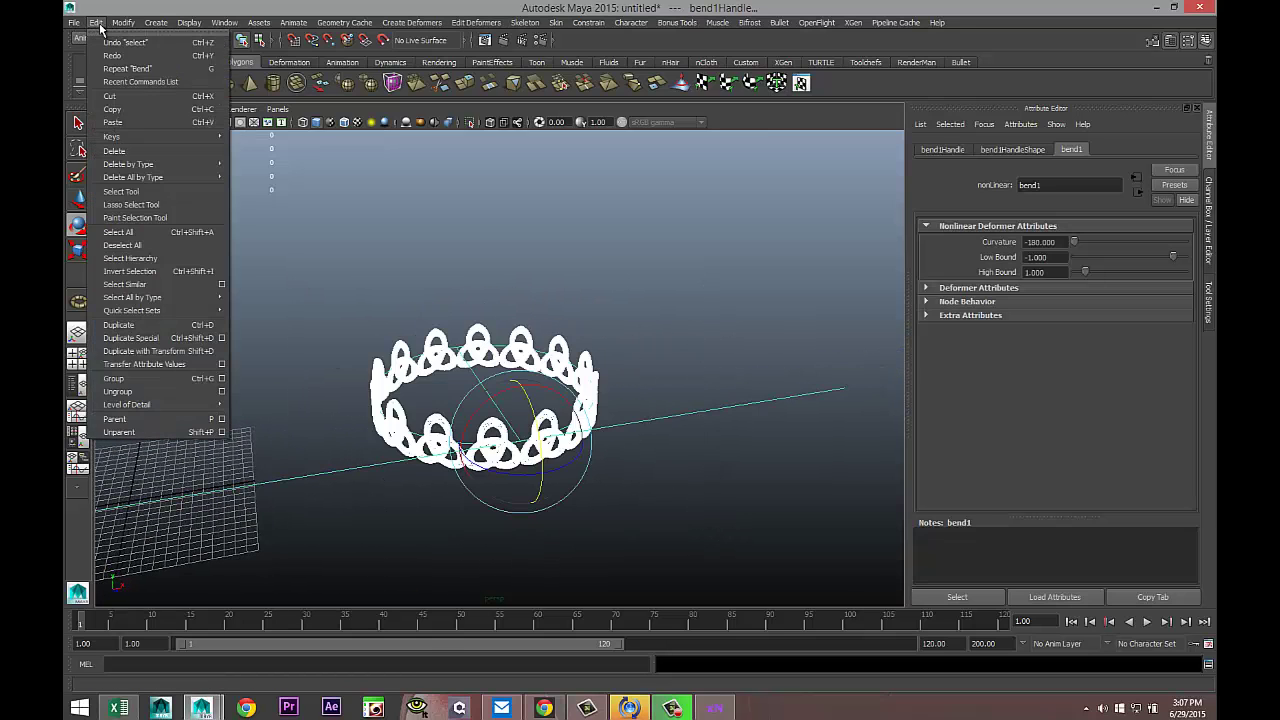
{"action": "mouse_move", "coordinate": [190, 177]}
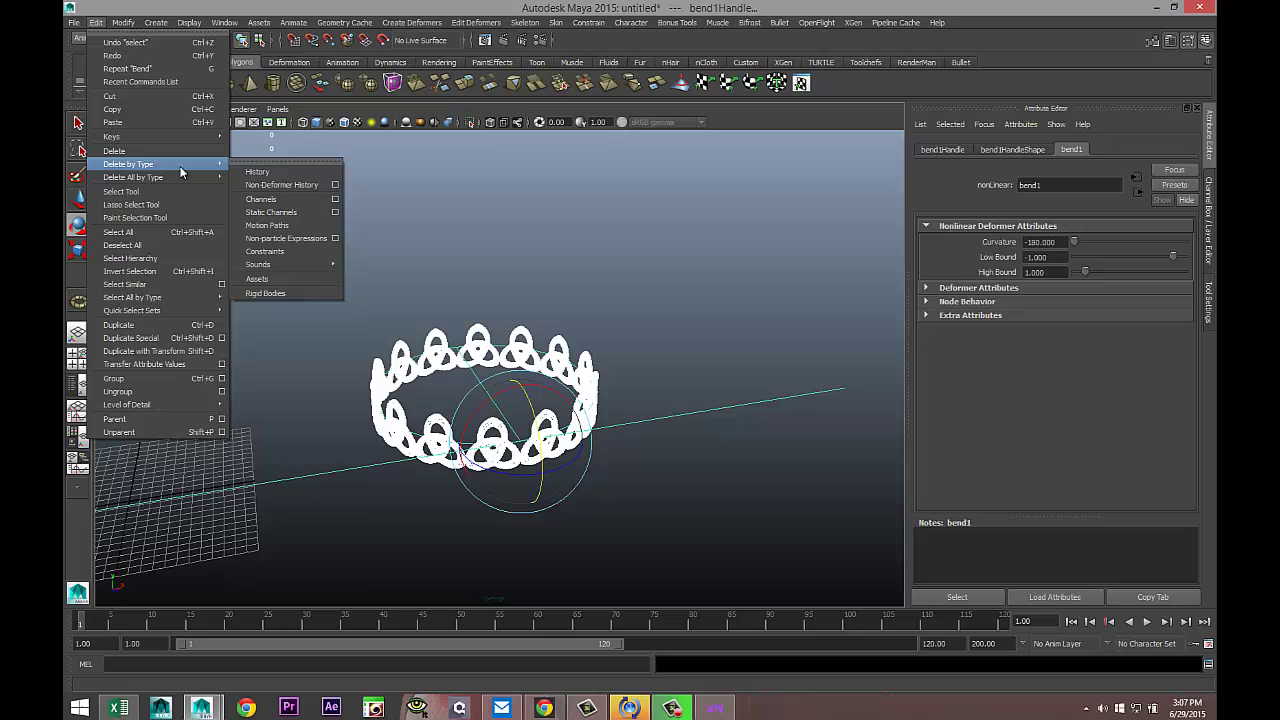
{"action": "left_click", "coordinate": [257, 172]}
{"action": "left_click", "coordinate": [694, 443]}
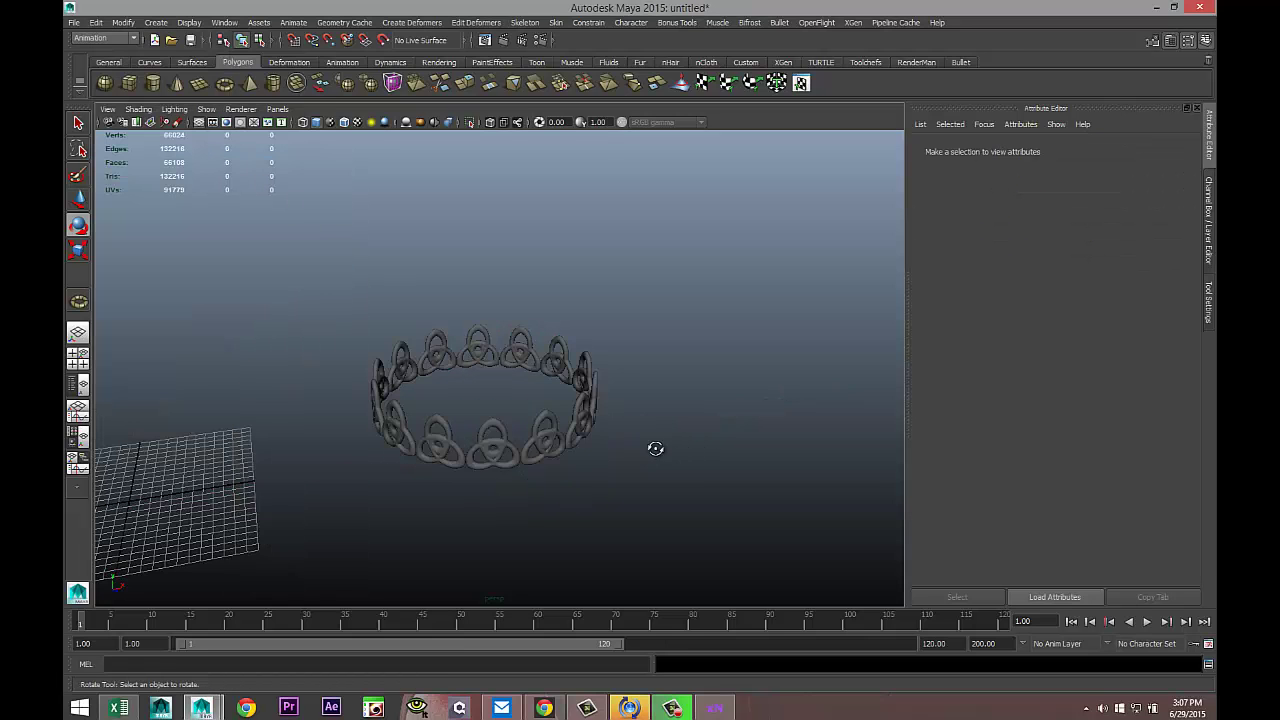
{"action": "left_click_drag", "start_coordinate": [657, 443], "coordinate": [465, 362], "text": "alt"}
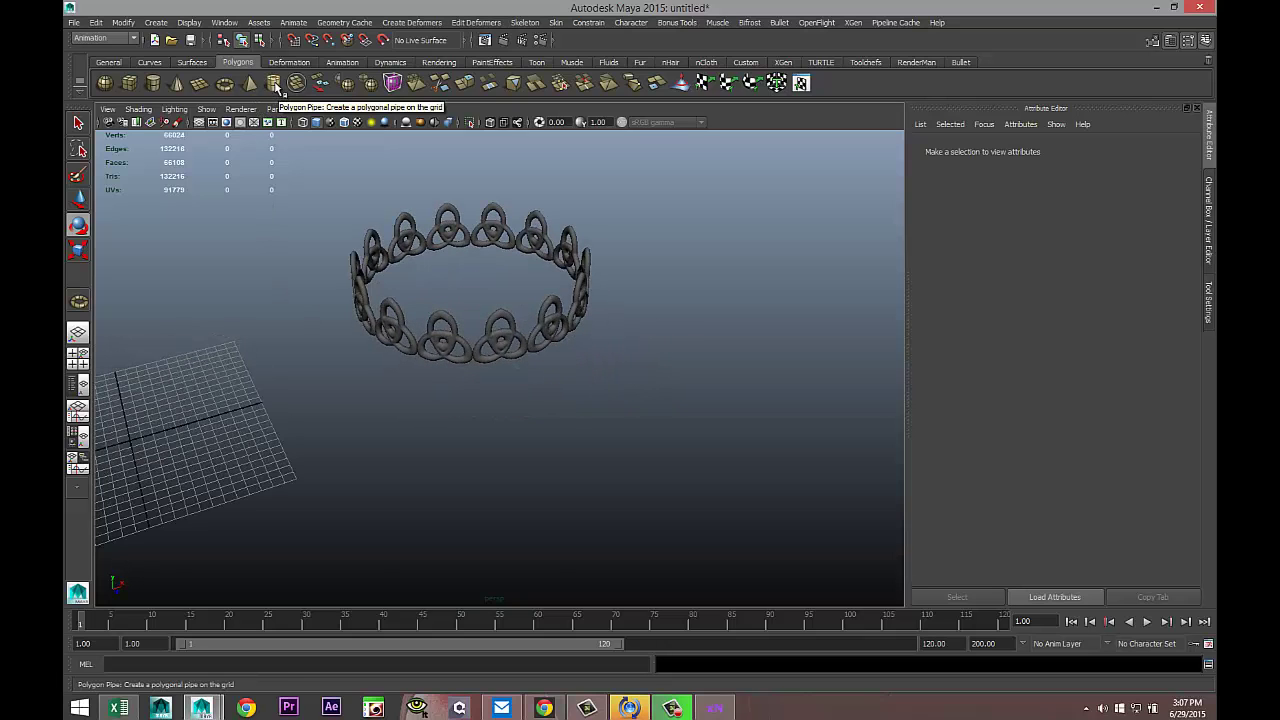
Create a polygon pipe with a radius of about 30.6 and a height of about 4.8, and scale it down uniformly
{"action": "left_click", "coordinate": [273, 85]}
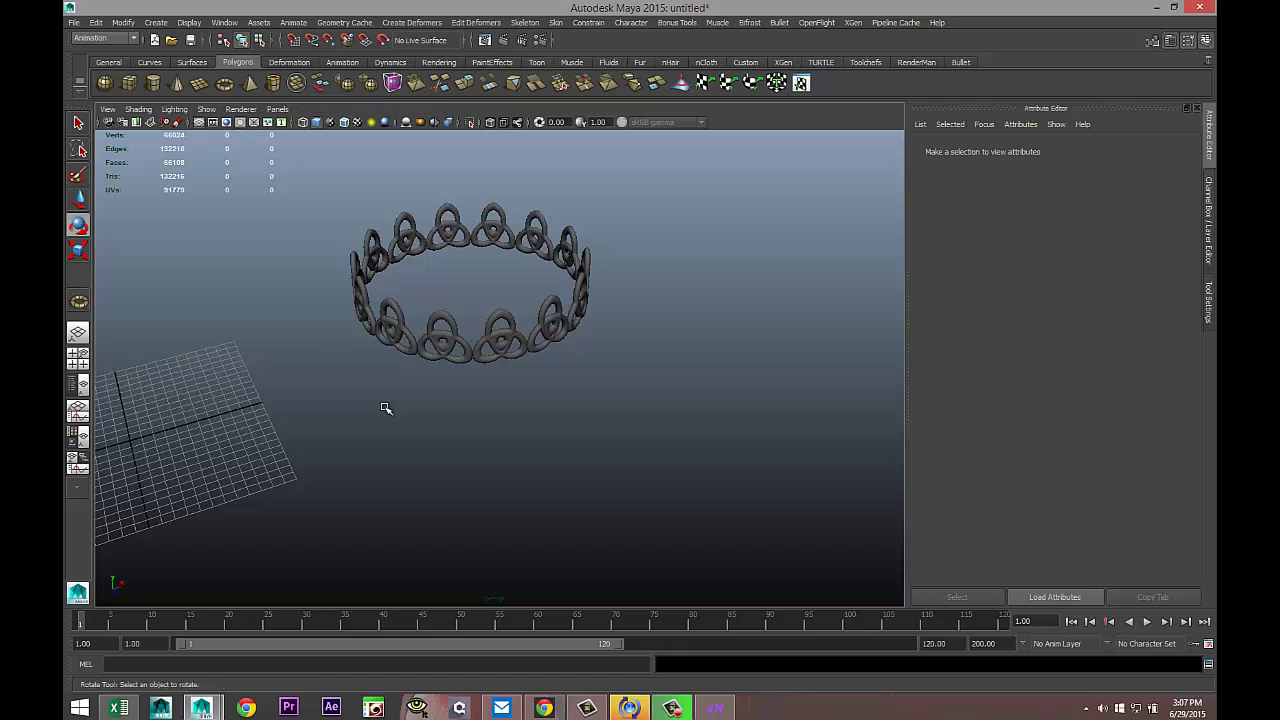
{"action": "scroll", "coordinate": [470, 470], "scroll_direction": "down", "scroll_amount": 5}
{"action": "left_click_drag", "start_coordinate": [366, 463], "coordinate": [473, 445]}
{"action": "key", "text": "e"}
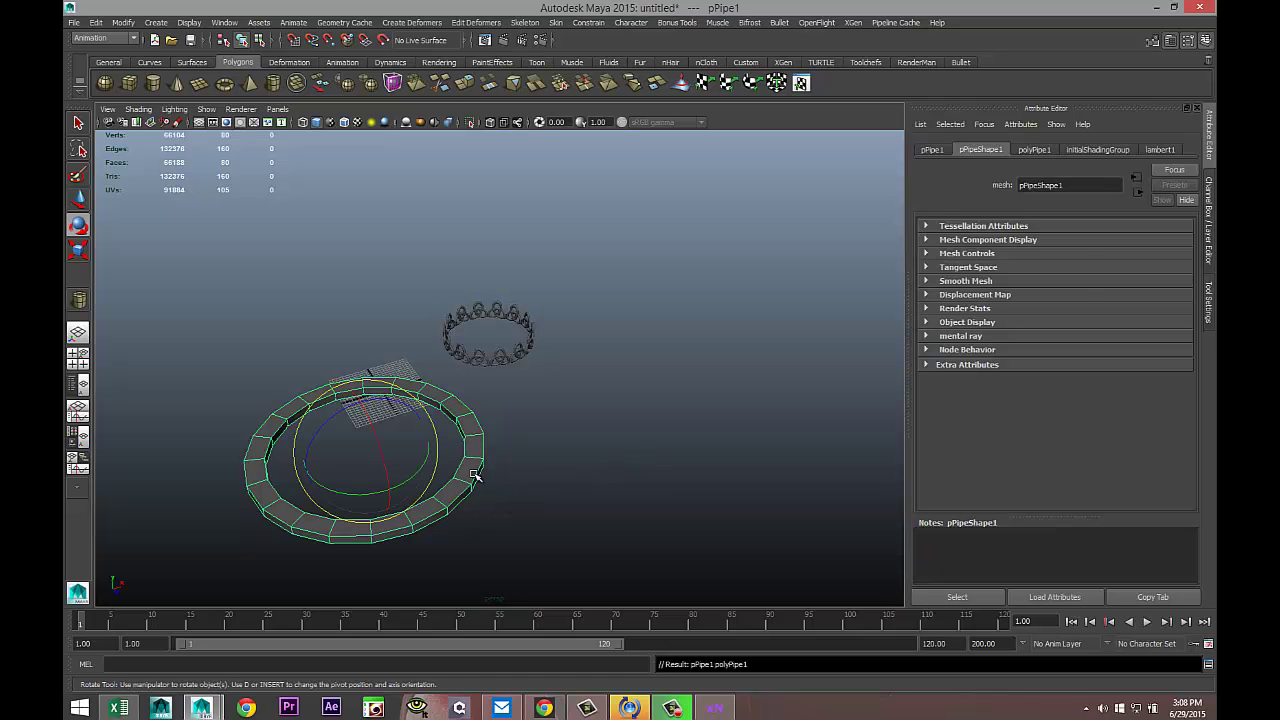
{"action": "key", "text": "r"}
{"action": "left_click_drag", "start_coordinate": [365, 450], "coordinate": [238, 448]}
{"action": "left_click", "coordinate": [488, 345]}
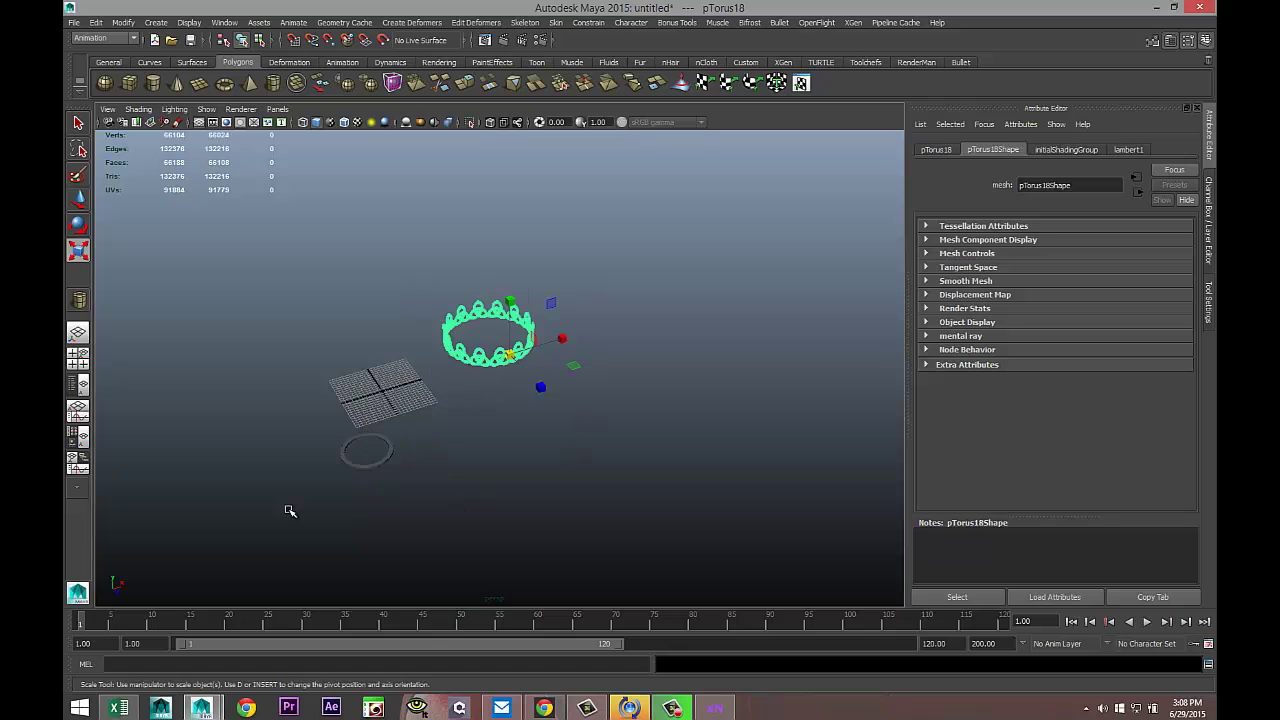
{"action": "left_click", "coordinate": [383, 465]}
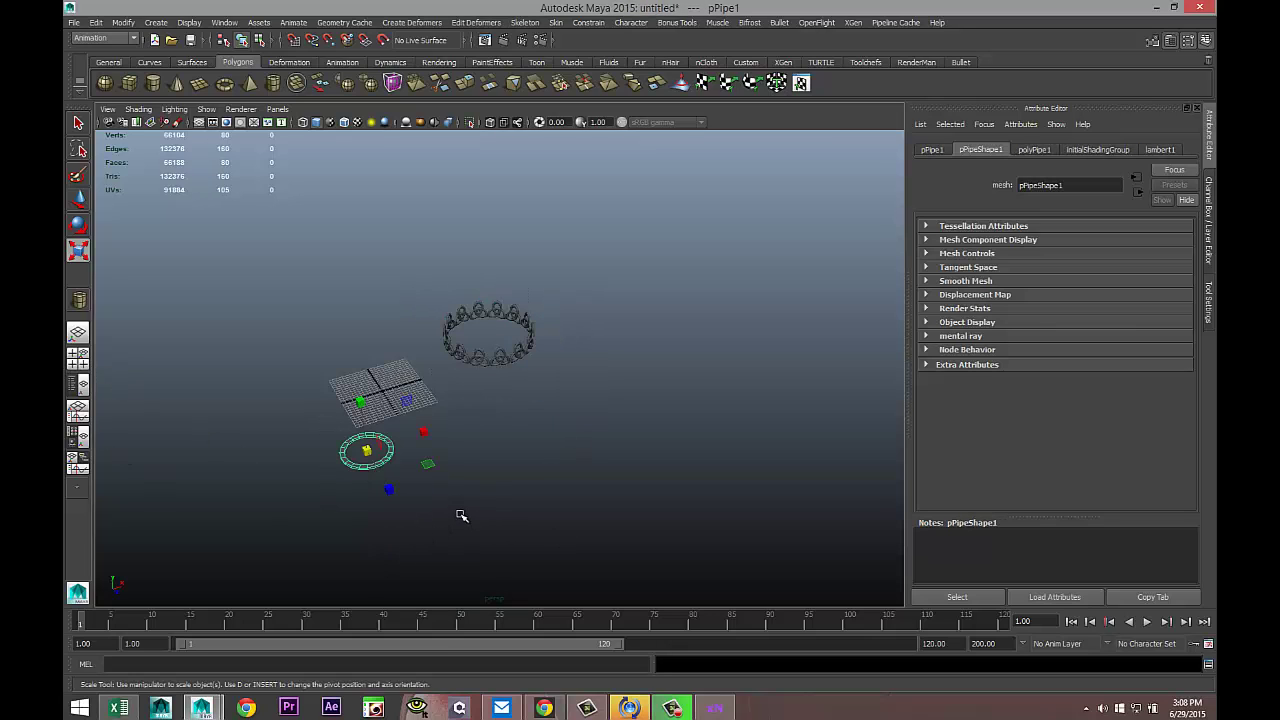
Set the pipe's axis subdivisions to 40, thickness to 3.5 and height to about 16.2, and deselect it
{"action": "key", "text": "f"}
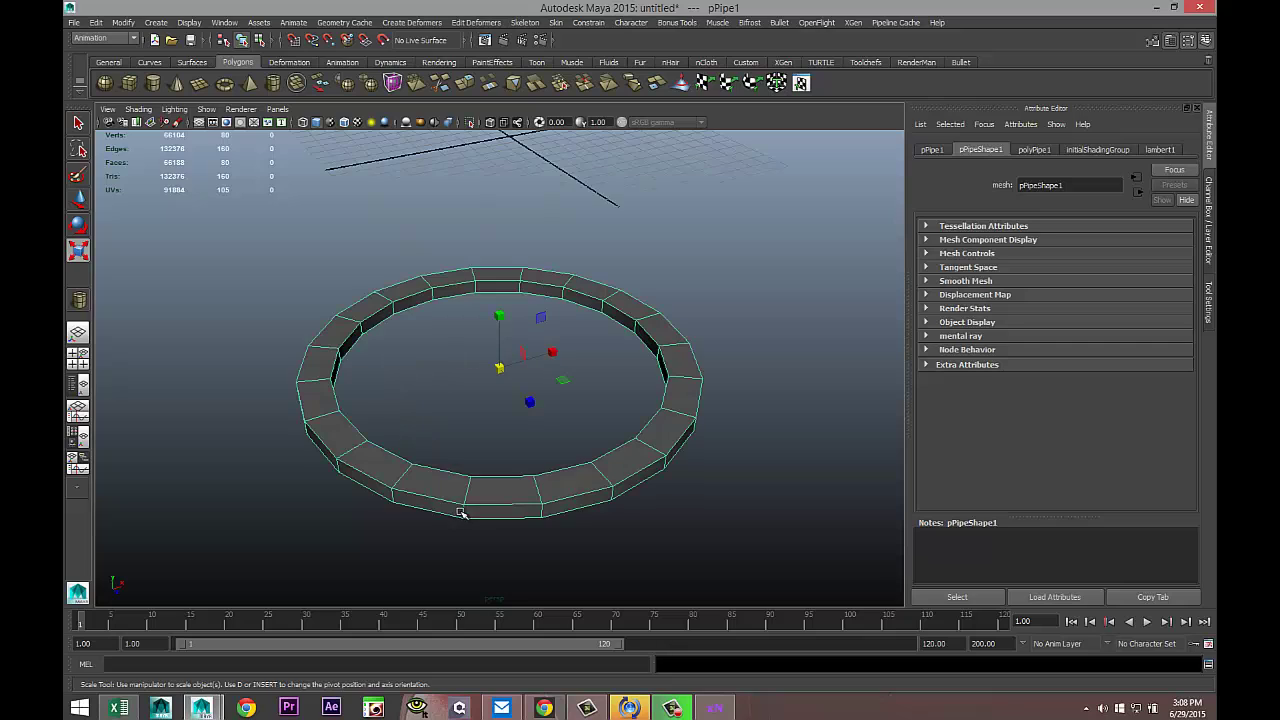
{"action": "left_click", "coordinate": [1040, 151]}
{"action": "double_click", "coordinate": [1036, 294]}
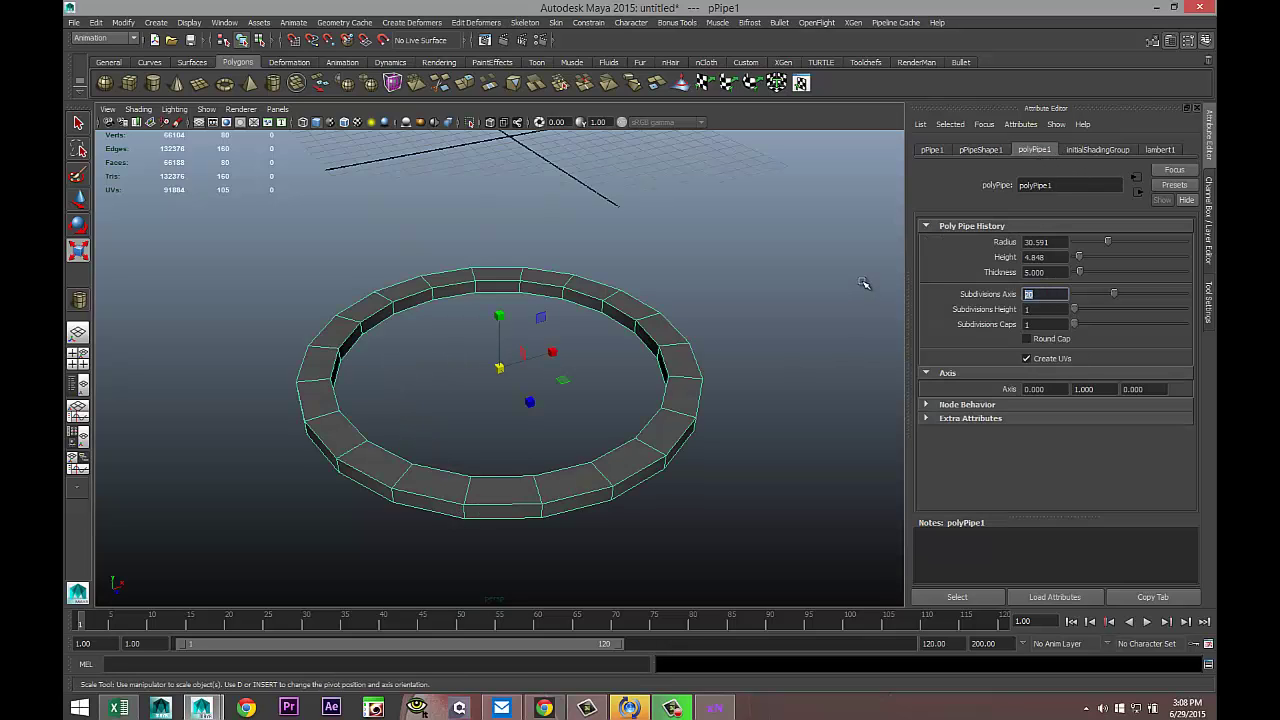
{"action": "type", "text": "40"}
{"action": "key", "text": "Return"}
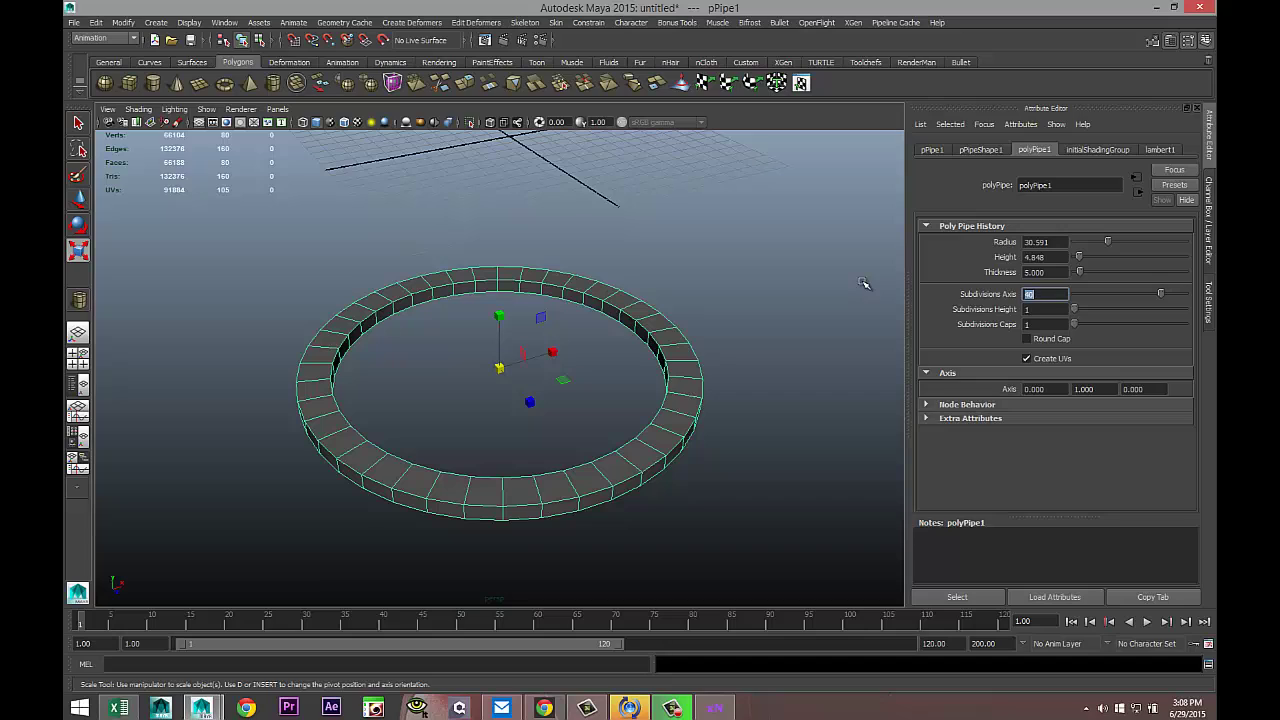
{"action": "double_click", "coordinate": [1065, 272]}
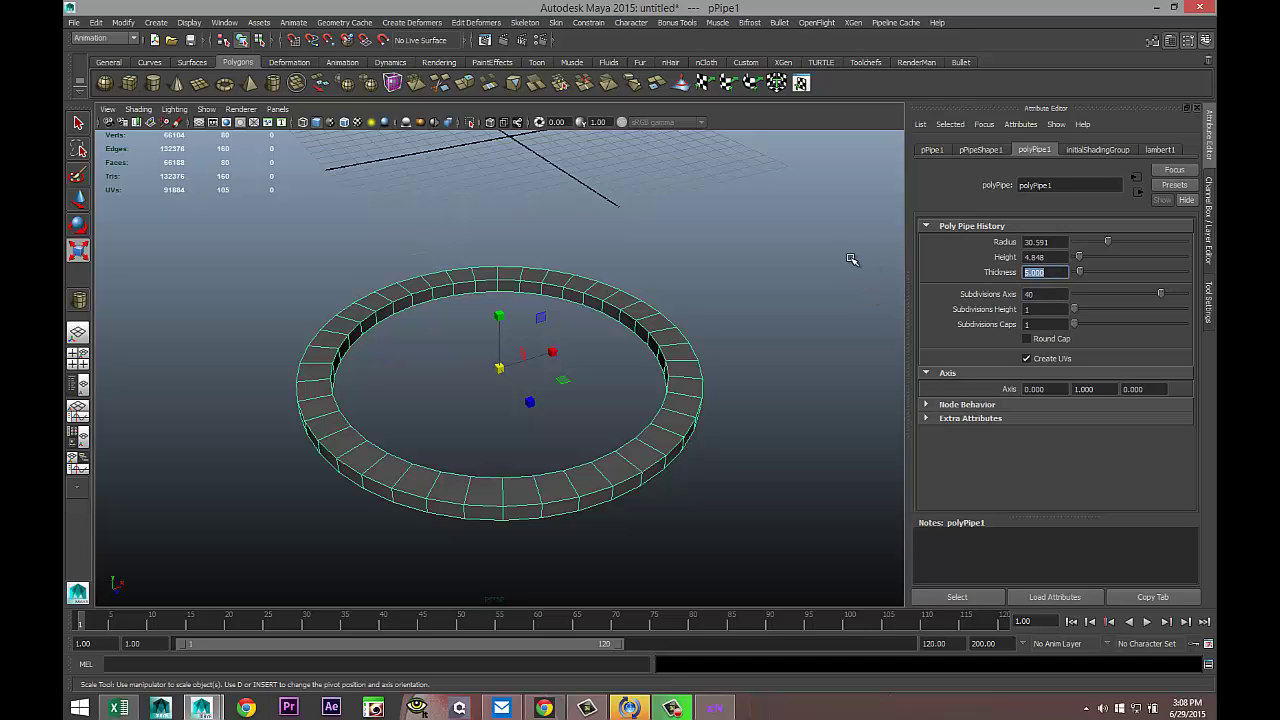
{"action": "type", "text": "3.5"}
{"action": "key", "text": "Return"}
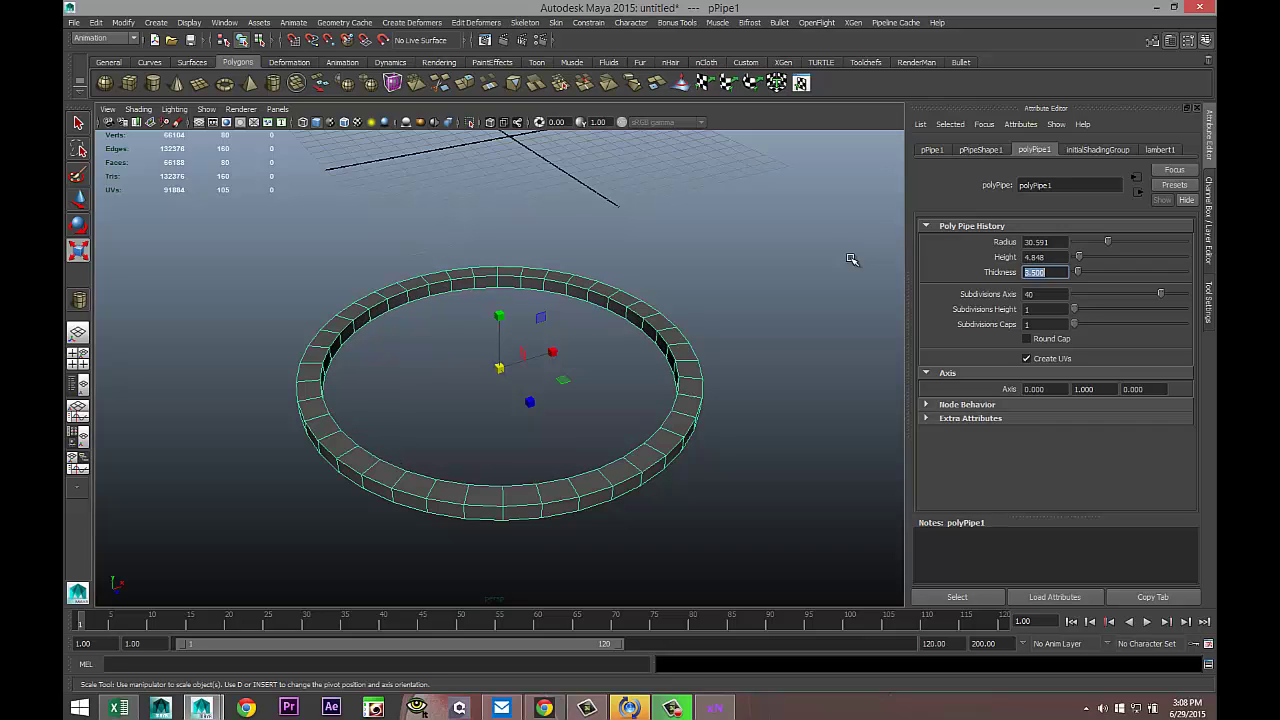
{"action": "left_click_drag", "start_coordinate": [1080, 257], "coordinate": [1091, 257]}
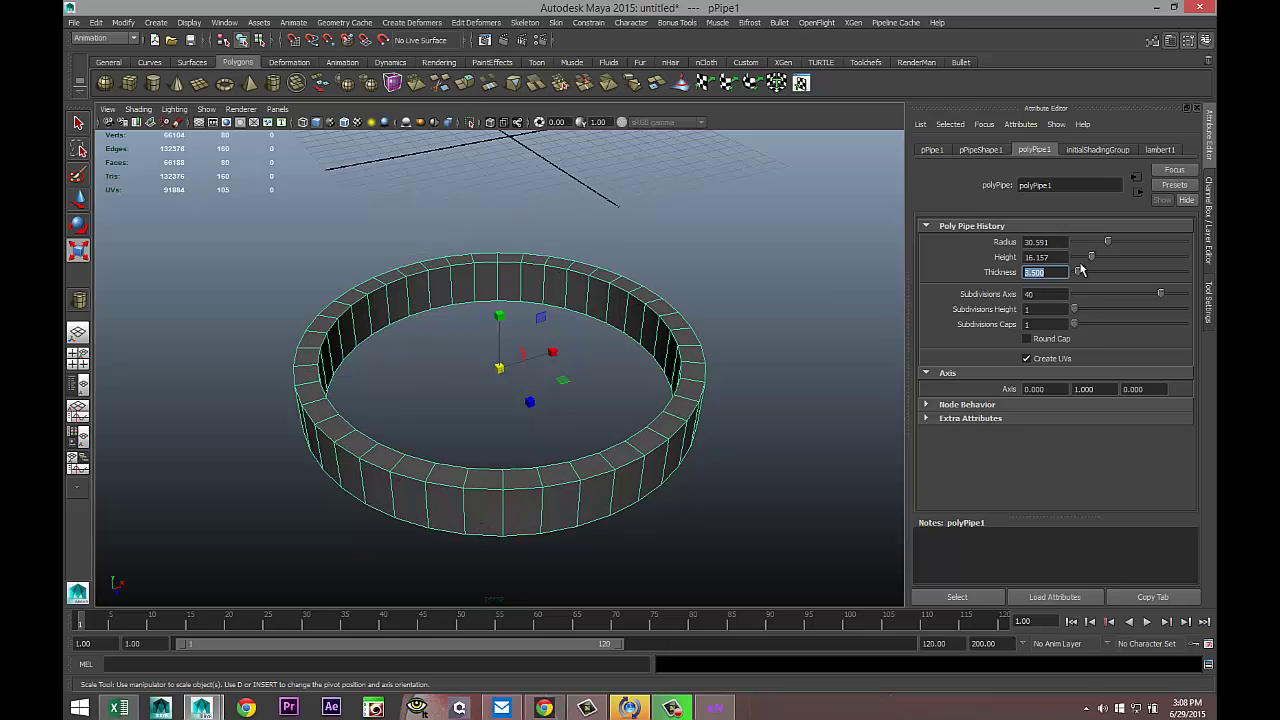
{"action": "left_click", "coordinate": [777, 494]}
In the top view, move the pipe over the knot ring and scale it up to about the ring's diameter
{"action": "left_click", "coordinate": [77, 356]}
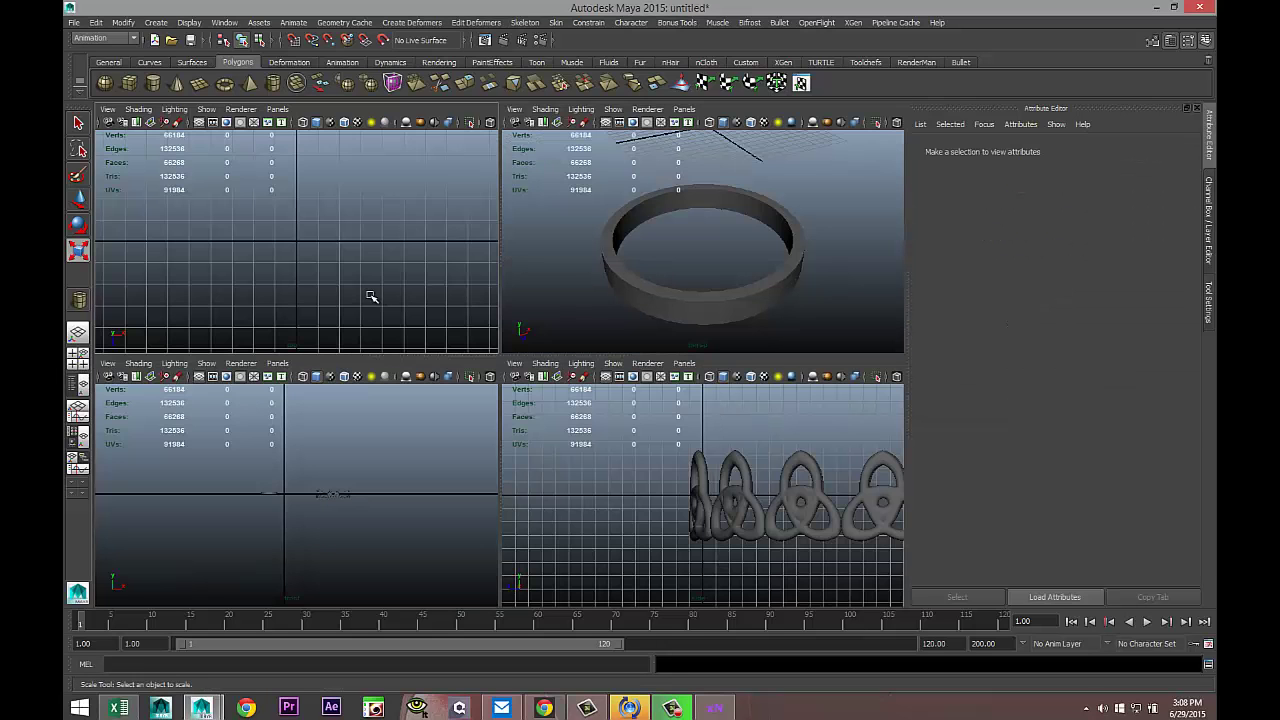
{"action": "key", "text": "space"}
{"action": "scroll", "coordinate": [372, 303], "scroll_direction": "down", "scroll_amount": 5}
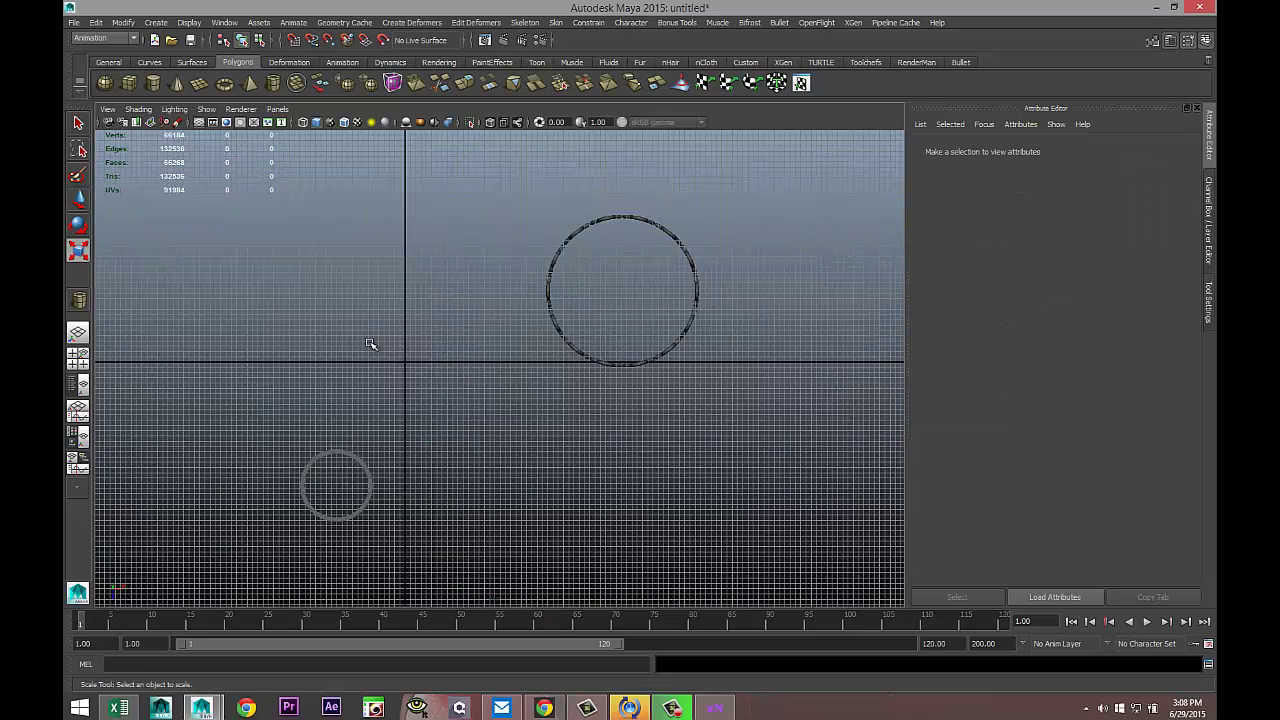
{"action": "left_click_drag", "start_coordinate": [271, 461], "coordinate": [396, 551]}
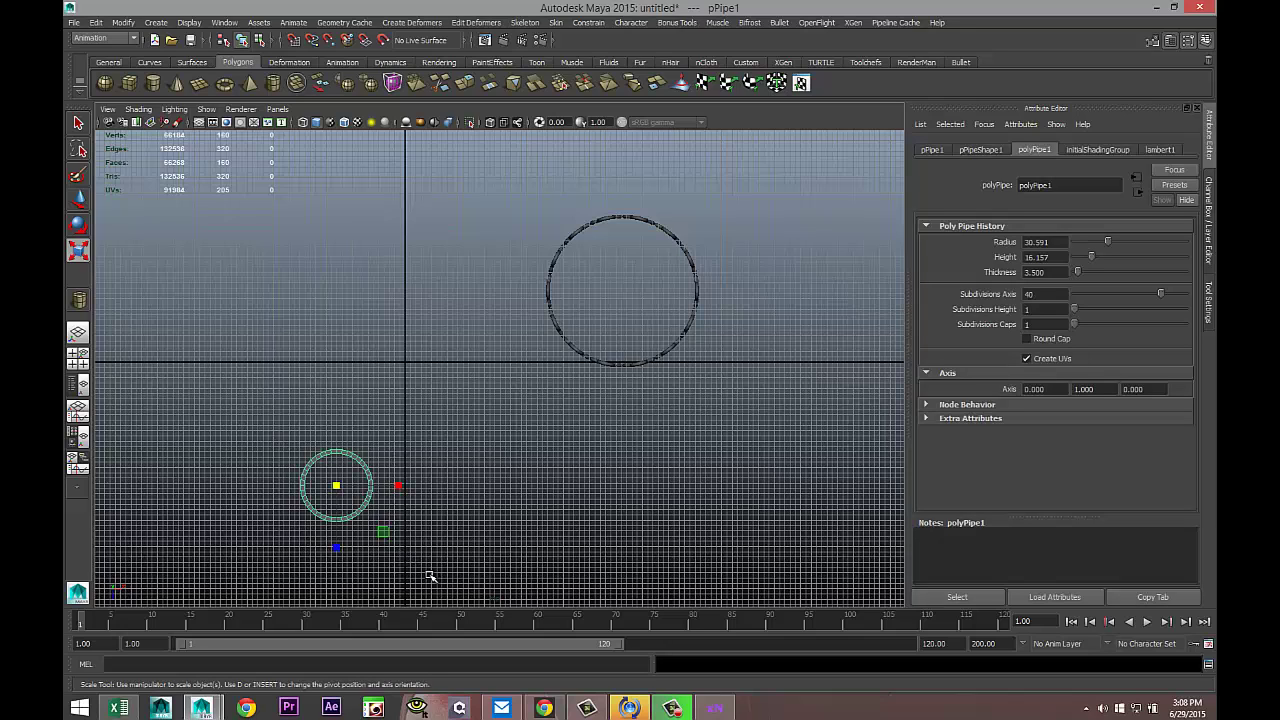
{"action": "key", "text": "w"}
{"action": "left_click_drag", "start_coordinate": [340, 485], "coordinate": [692, 303]}
{"action": "key", "text": "r"}
{"action": "key", "text": "f"}
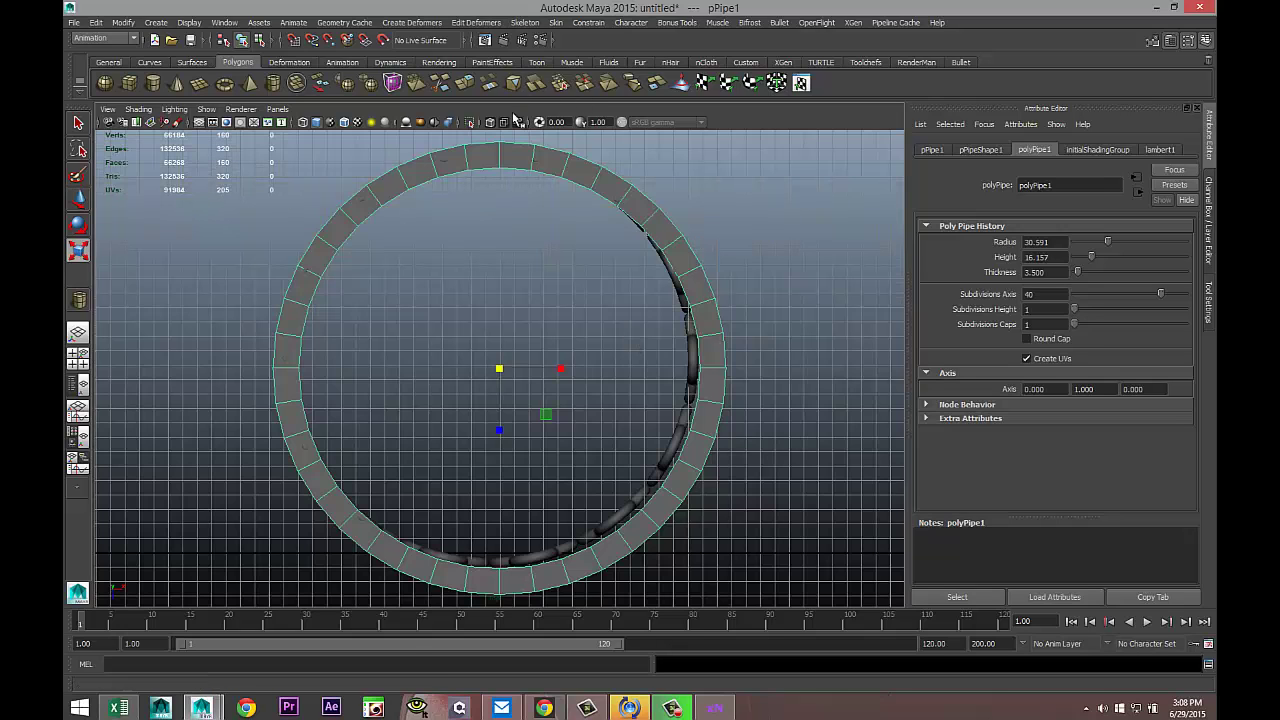
Display the top view in wireframe and centre the pipe around the knot ring at about X 41.4, Z -13.7
{"action": "key", "text": "4"}
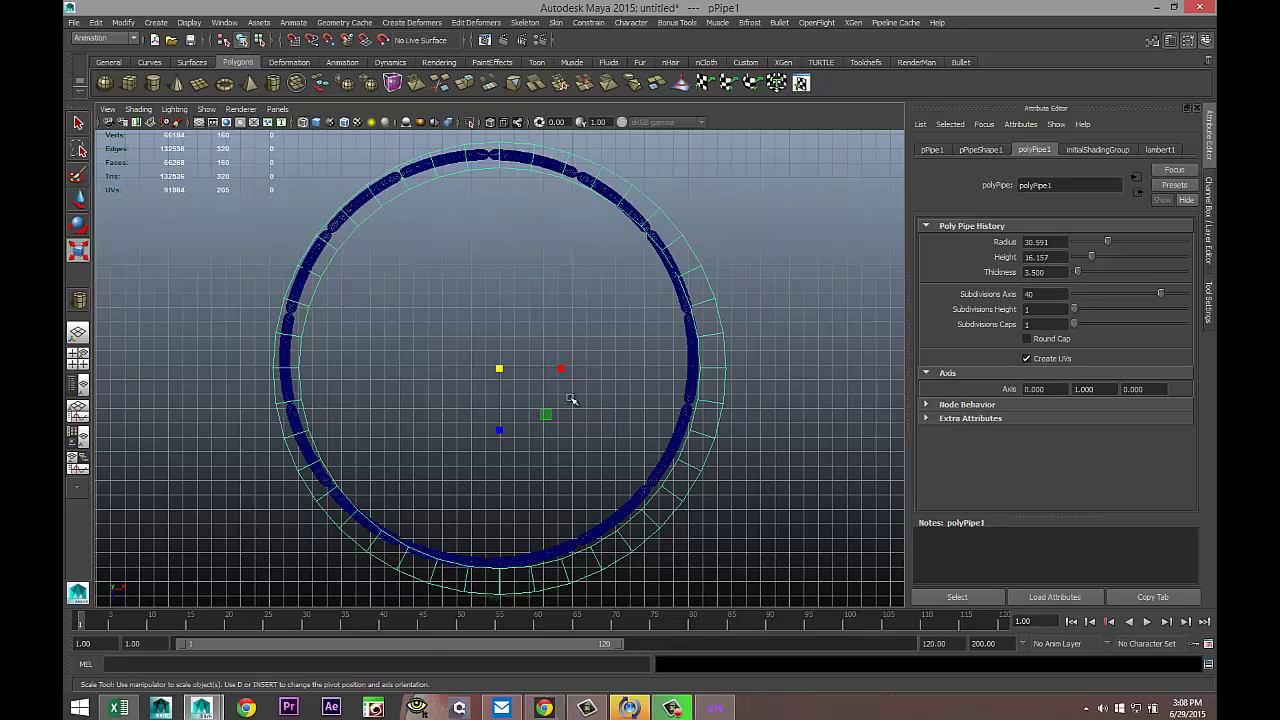
{"action": "key", "text": "w"}
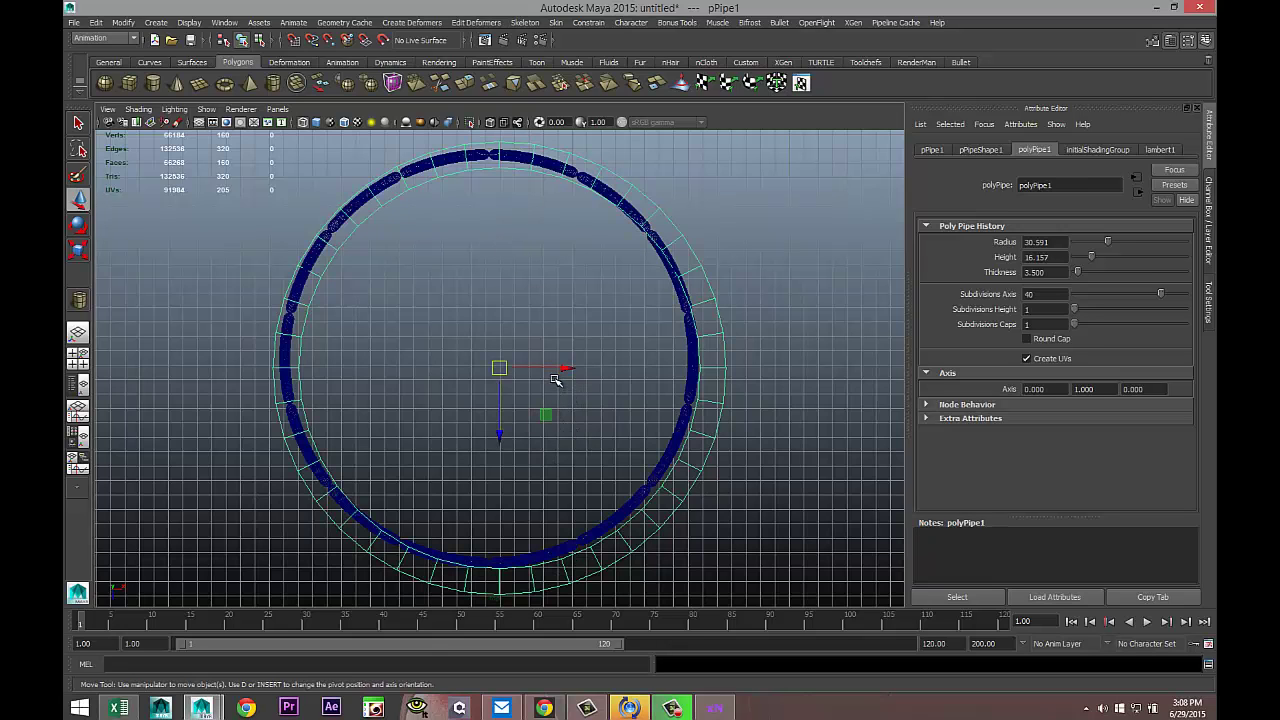
{"action": "left_click_drag", "start_coordinate": [556, 375], "coordinate": [555, 368]}
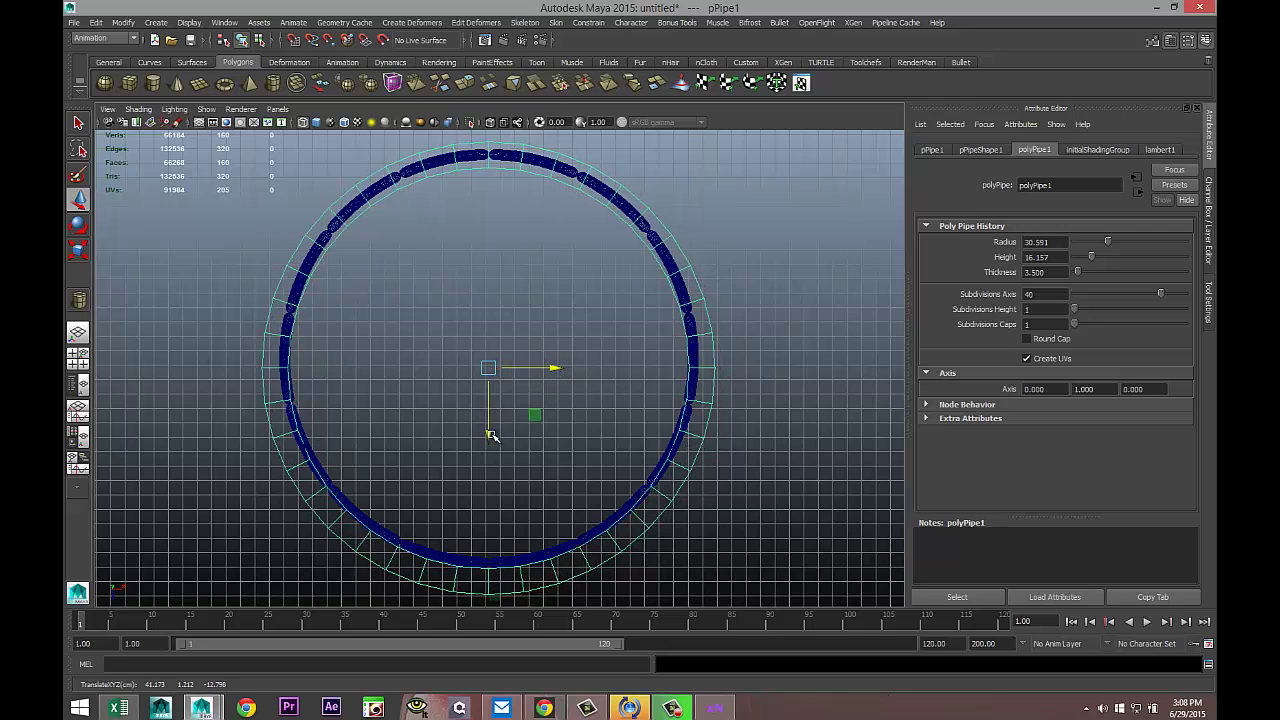
{"action": "left_click_drag", "start_coordinate": [491, 429], "coordinate": [493, 421]}
{"action": "left_click_drag", "start_coordinate": [553, 357], "coordinate": [557, 356]}
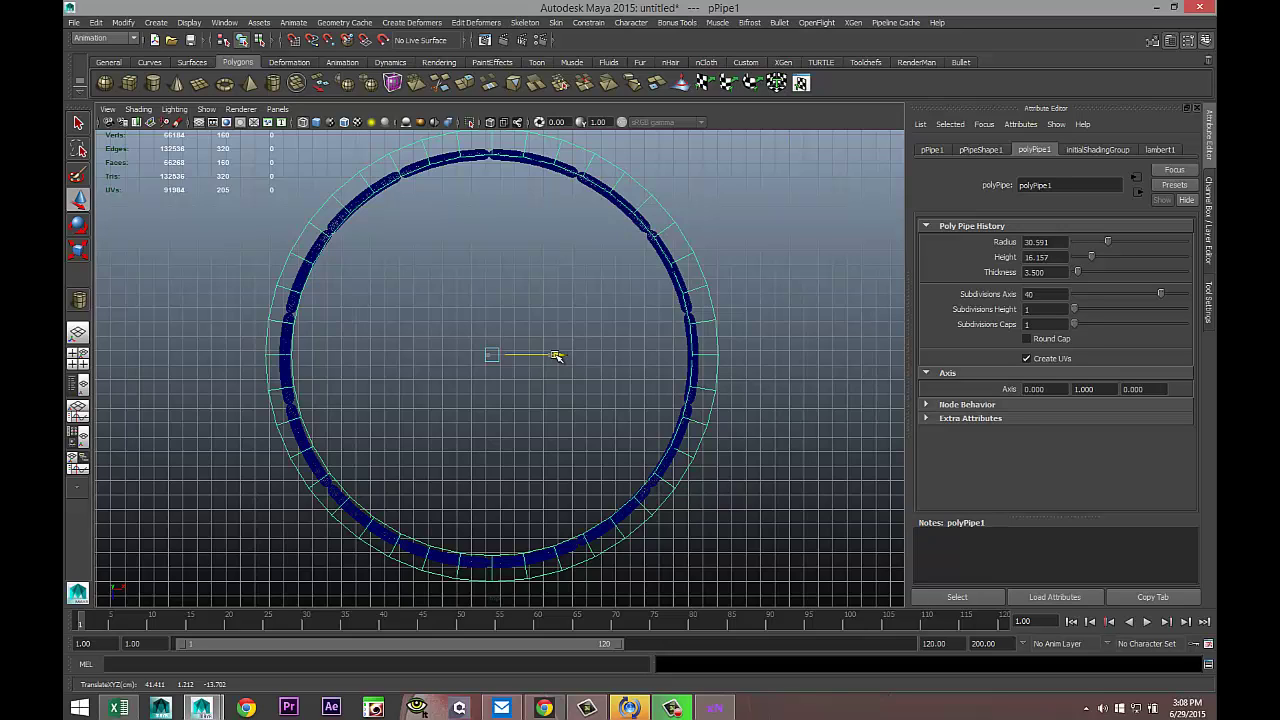
{"action": "left_click_drag", "start_coordinate": [557, 356], "coordinate": [557, 356]}
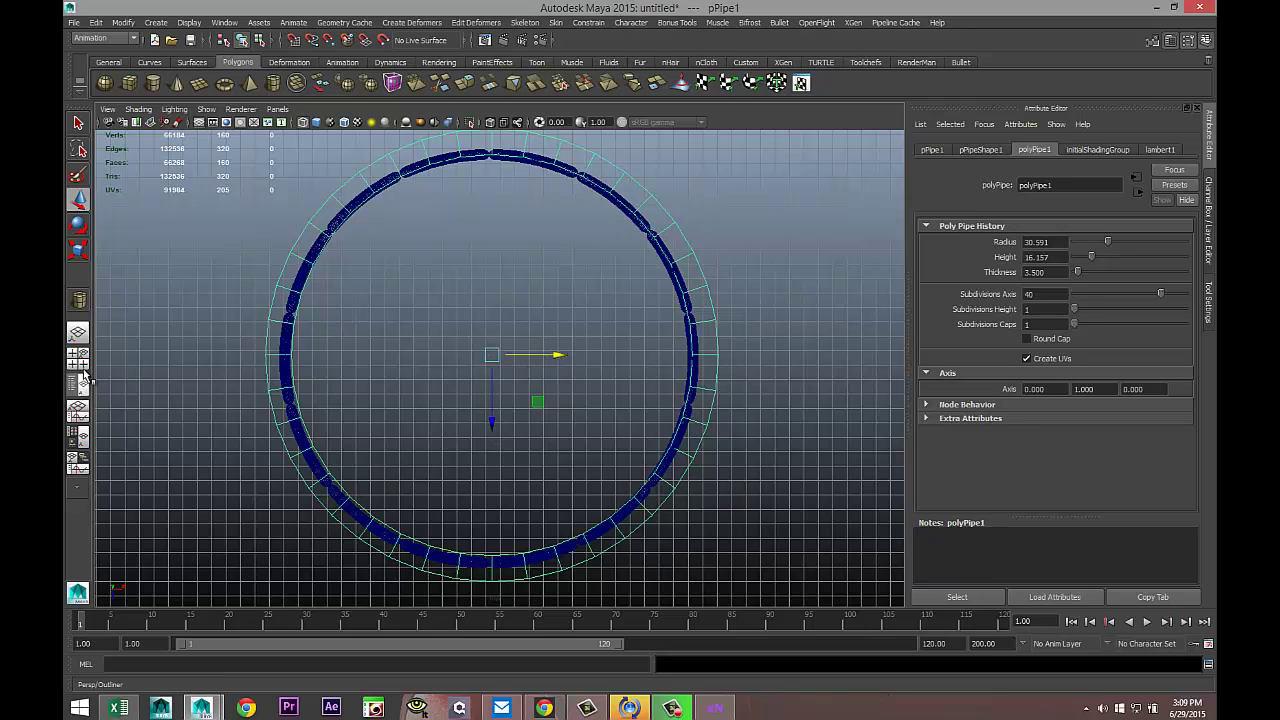
In the side view, raise the pipe to about Y 5.5 so it rests on the tips of the knots
{"action": "key", "text": "space"}
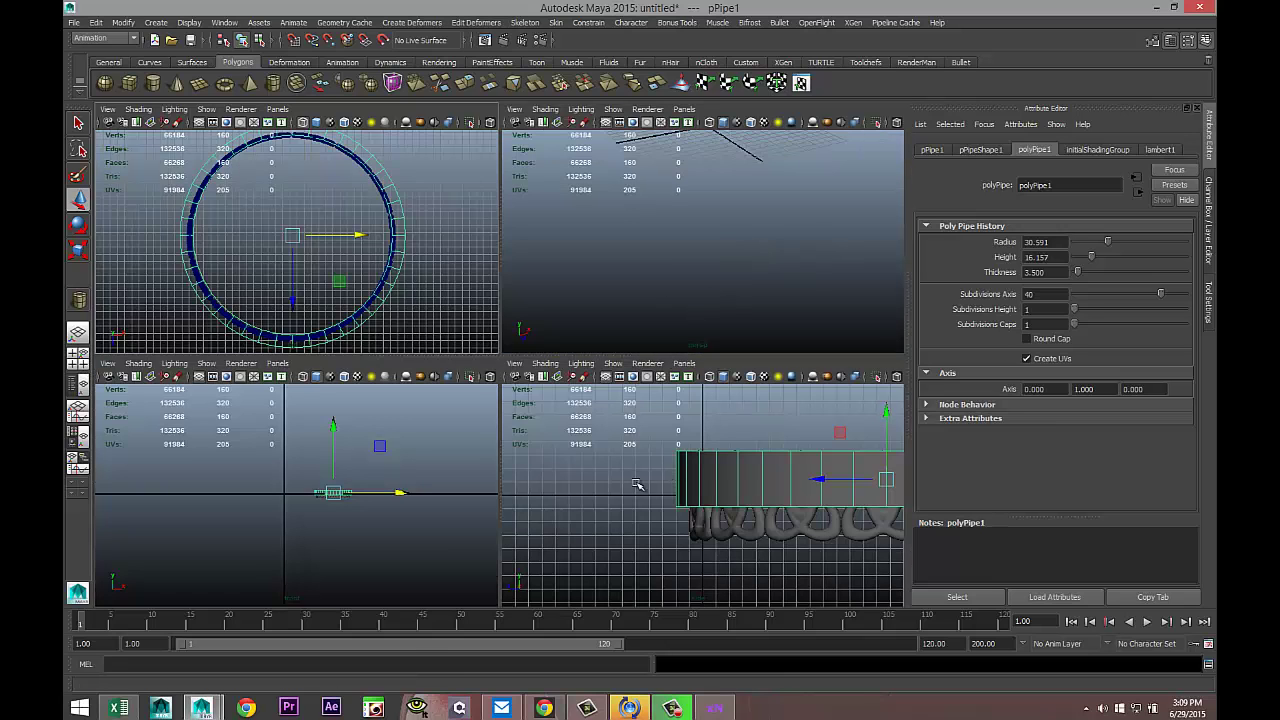
{"action": "key", "text": "space"}
{"action": "scroll", "coordinate": [583, 483], "scroll_direction": "down", "scroll_amount": 4}
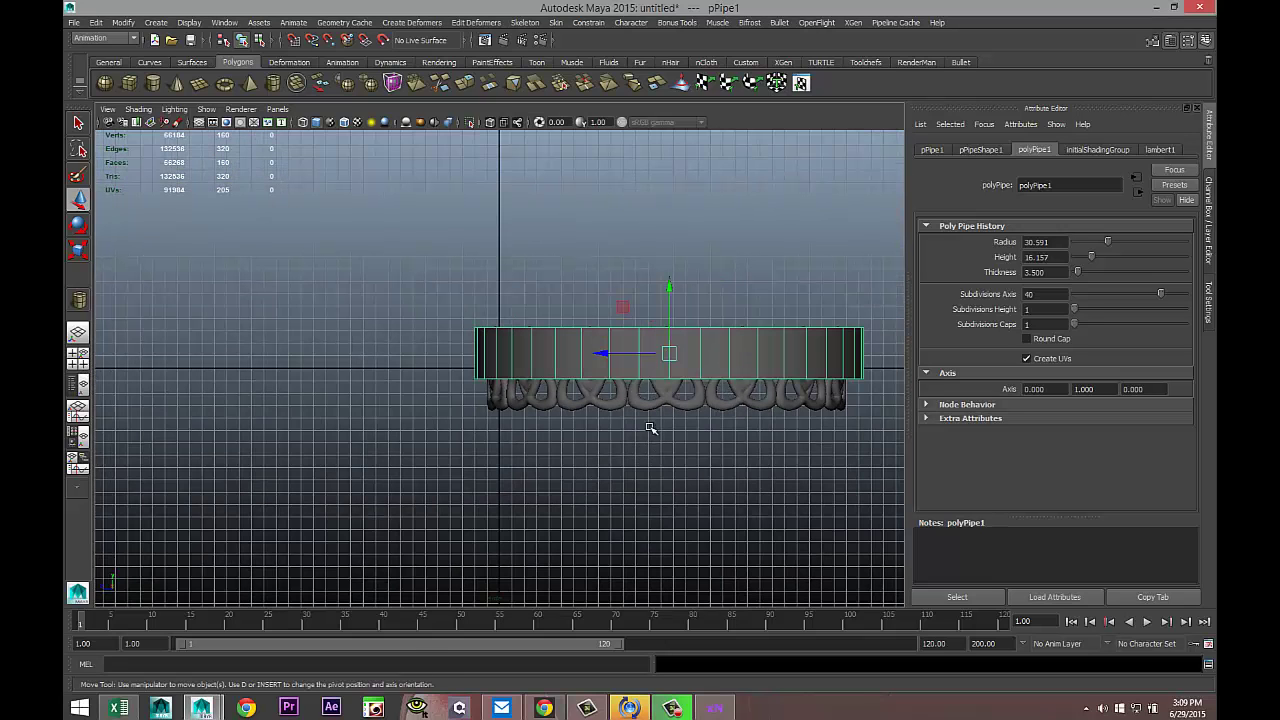
{"action": "left_click_drag", "start_coordinate": [672, 284], "coordinate": [680, 233]}
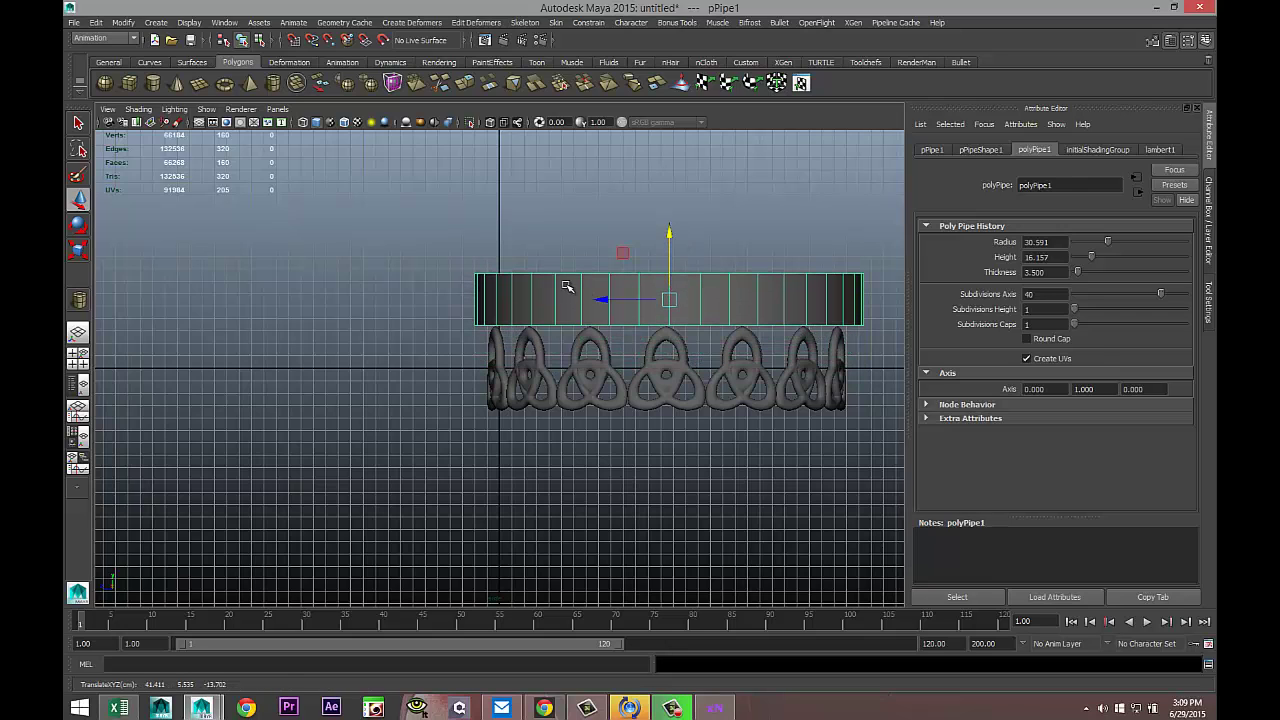
Lower the pipe's top vertices until the band is about half as tall
{"action": "right_click_drag", "start_coordinate": [567, 287], "coordinate": [560, 255]}
{"action": "left_click_drag", "start_coordinate": [416, 245], "coordinate": [884, 300]}
{"action": "left_click_drag", "start_coordinate": [668, 208], "coordinate": [675, 233]}
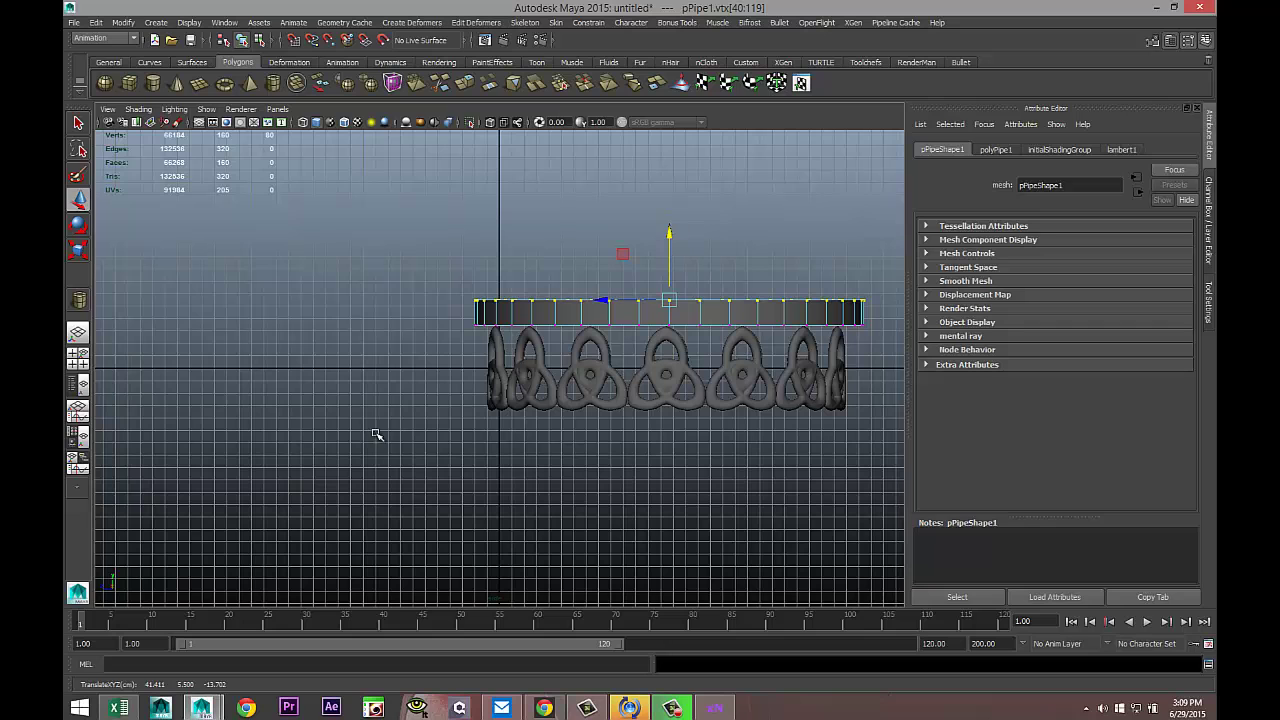
Return the pipe to object mode in the perspective view, duplicate it and move the copy down to about Y -3.2 beneath the knots
{"action": "left_click", "coordinate": [79, 358]}
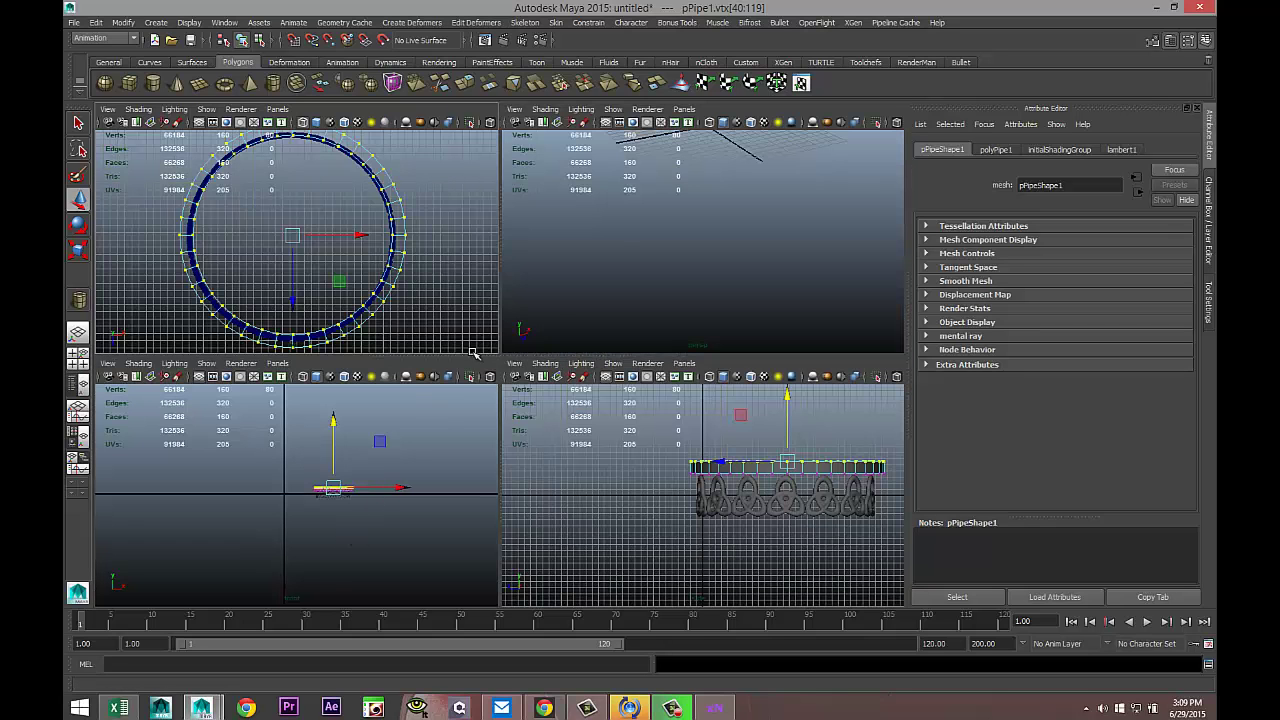
{"action": "key", "text": "space"}
{"action": "scroll", "coordinate": [671, 294], "scroll_direction": "down", "scroll_amount": 5}
{"action": "scroll", "coordinate": [610, 388], "scroll_direction": "down", "scroll_amount": 2}
{"action": "middle_click_drag", "start_coordinate": [586, 434], "coordinate": [574, 471], "text": "alt"}
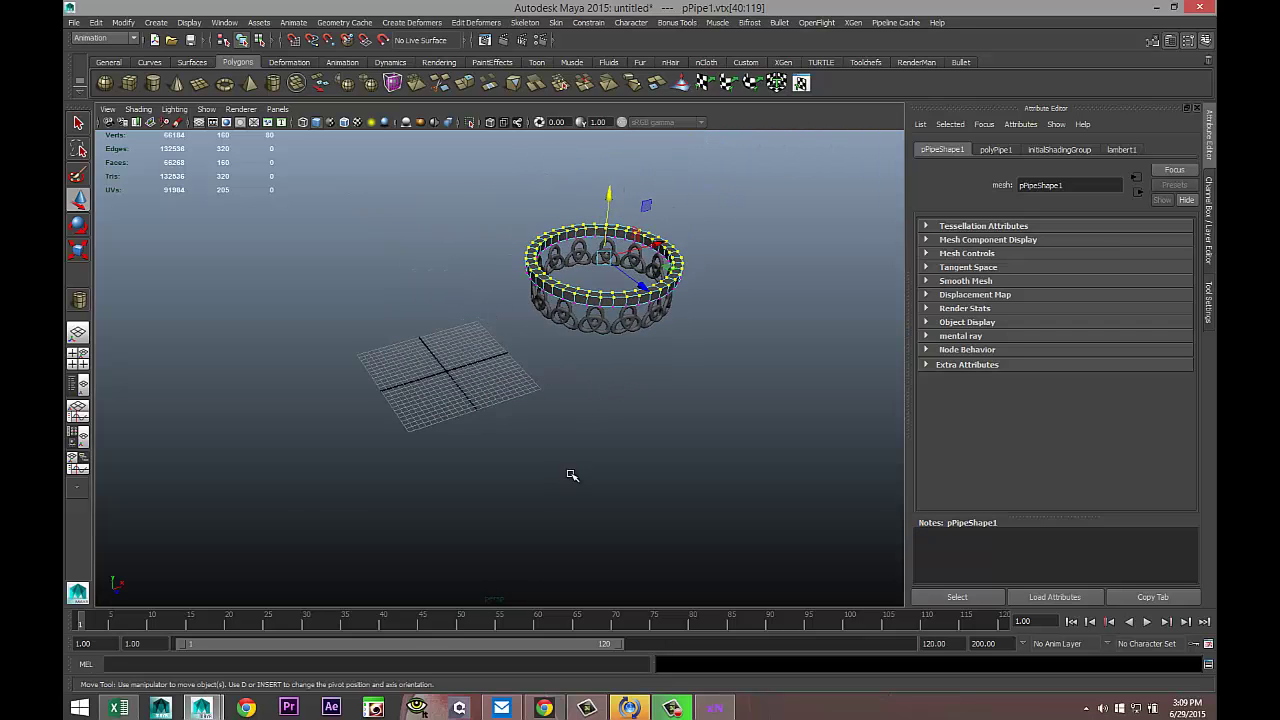
{"action": "scroll", "coordinate": [577, 457], "scroll_direction": "up", "scroll_amount": 5}
{"action": "right_click_drag", "start_coordinate": [634, 250], "coordinate": [656, 245]}
{"action": "left_click", "coordinate": [656, 245]}
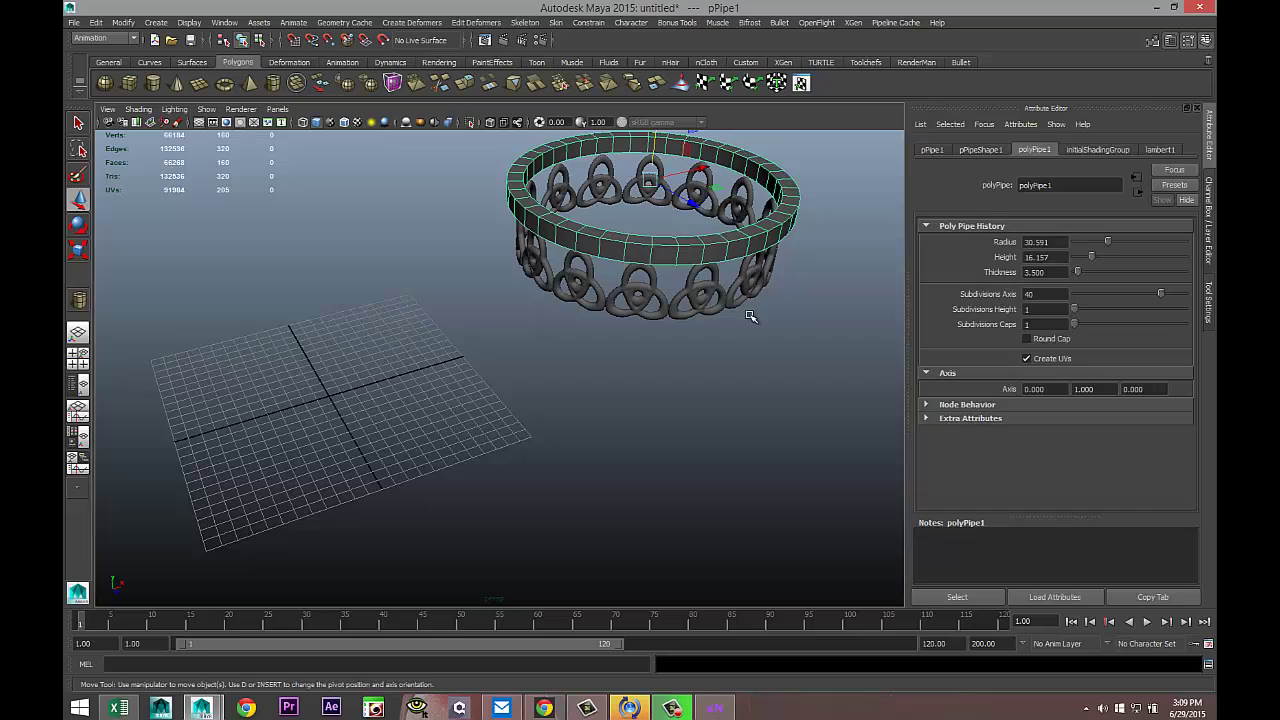
{"action": "key", "text": "ctrl+d"}
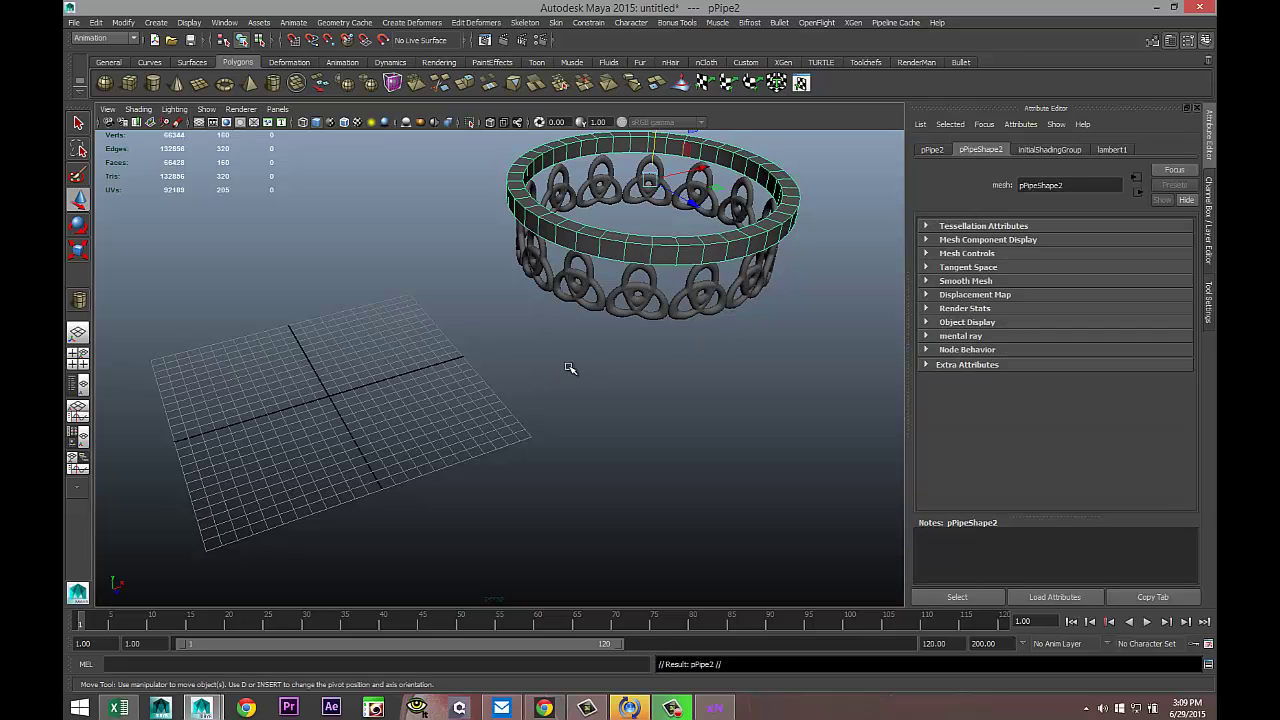
{"action": "key", "text": "w"}
{"action": "left_click_drag", "start_coordinate": [660, 160], "coordinate": [388, 358]}
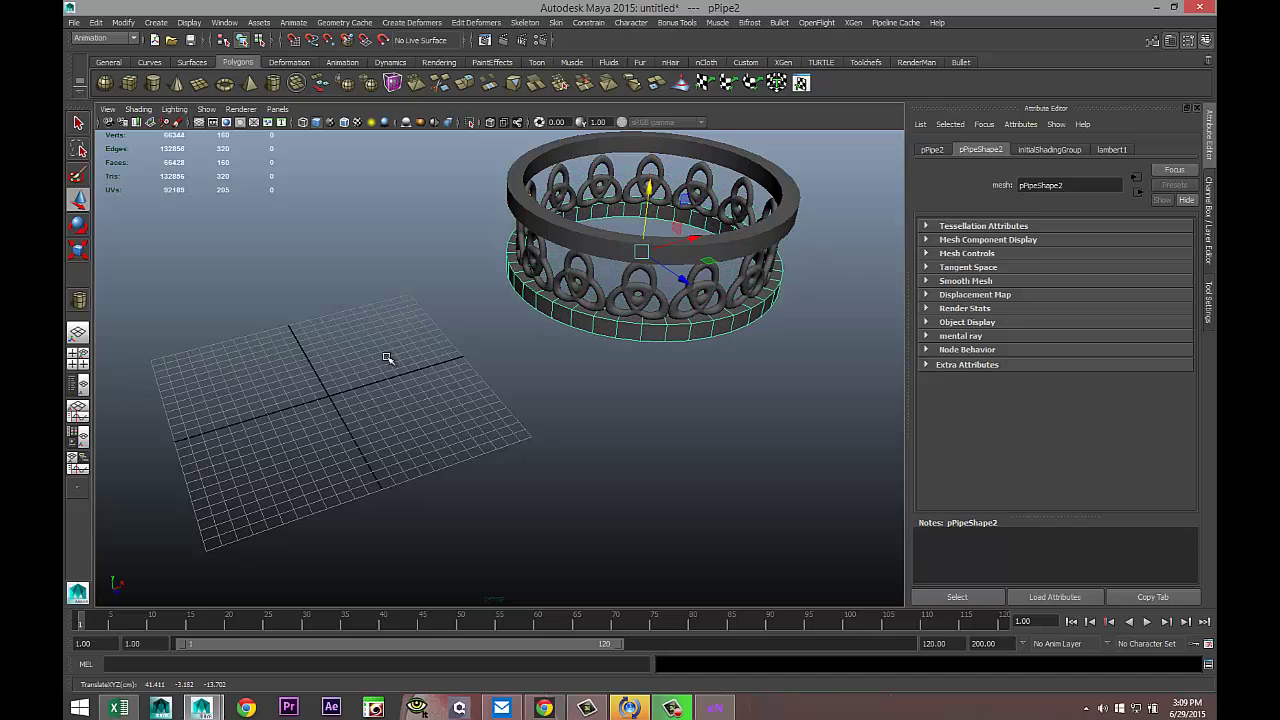
In the side view, fine-tune the duplicate band's height to about Y -3.35 so it meets the knots' lower edge
{"action": "left_click", "coordinate": [77, 357]}
{"action": "key", "text": "space"}
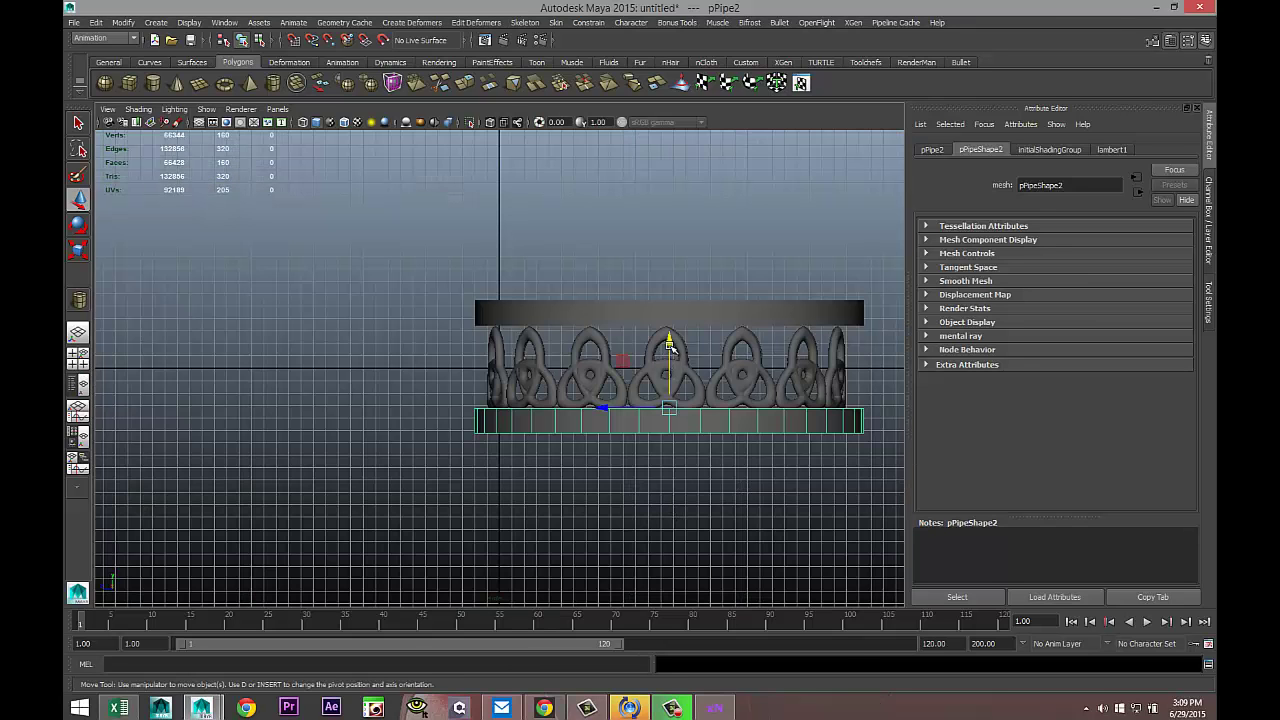
{"action": "left_click_drag", "start_coordinate": [670, 345], "coordinate": [668, 342]}
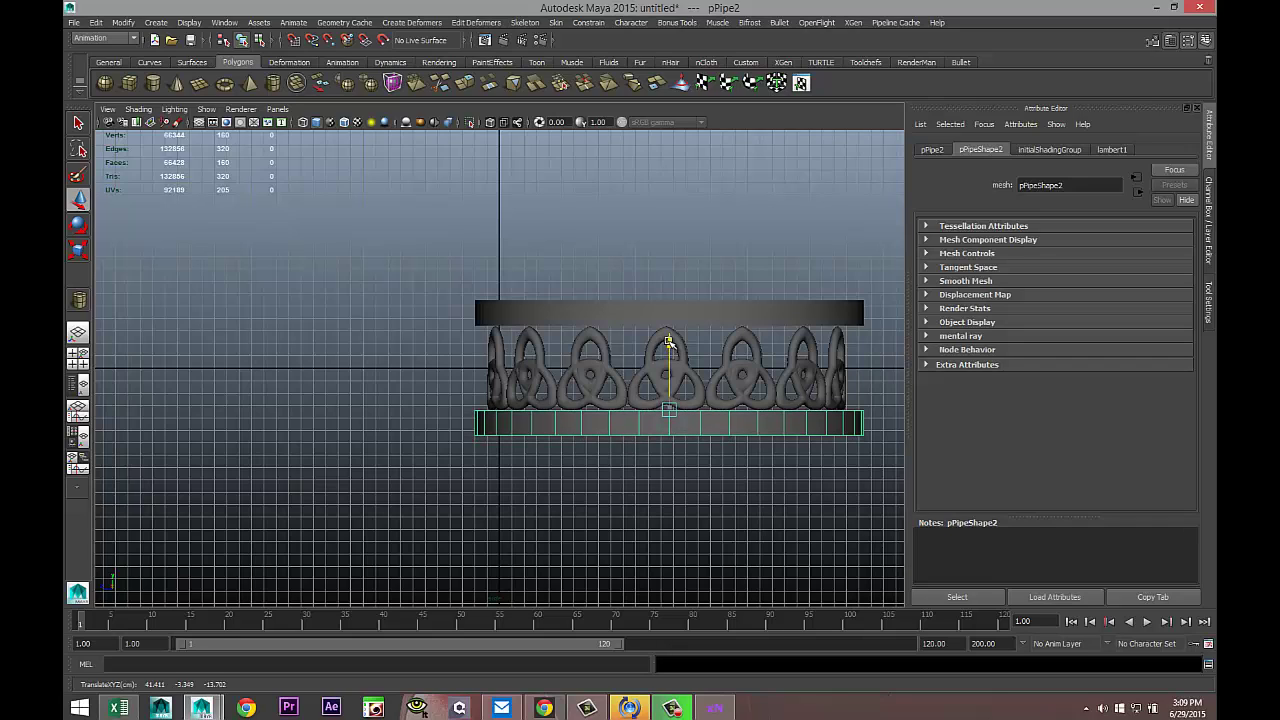
Select both the upper and lower bands, turn on their smooth mesh preview and return to the perspective view
{"action": "left_click_drag", "start_coordinate": [376, 228], "coordinate": [891, 543]}
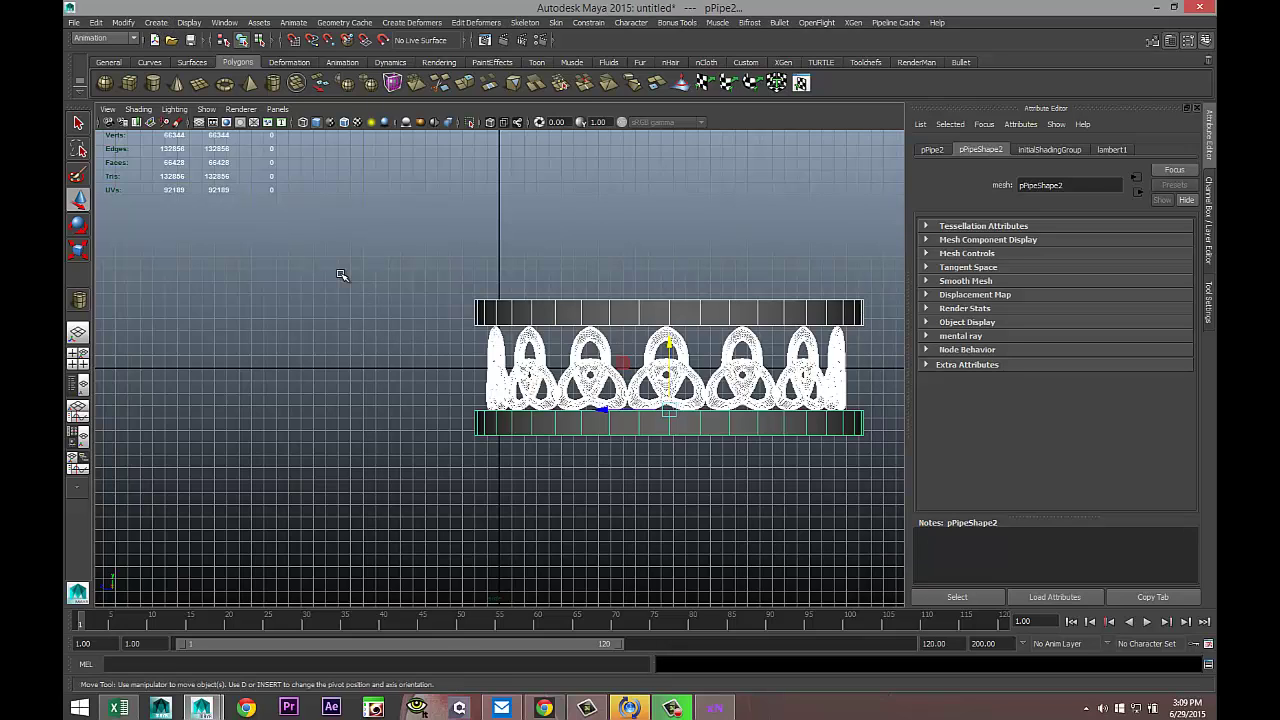
{"action": "left_click", "coordinate": [613, 304]}
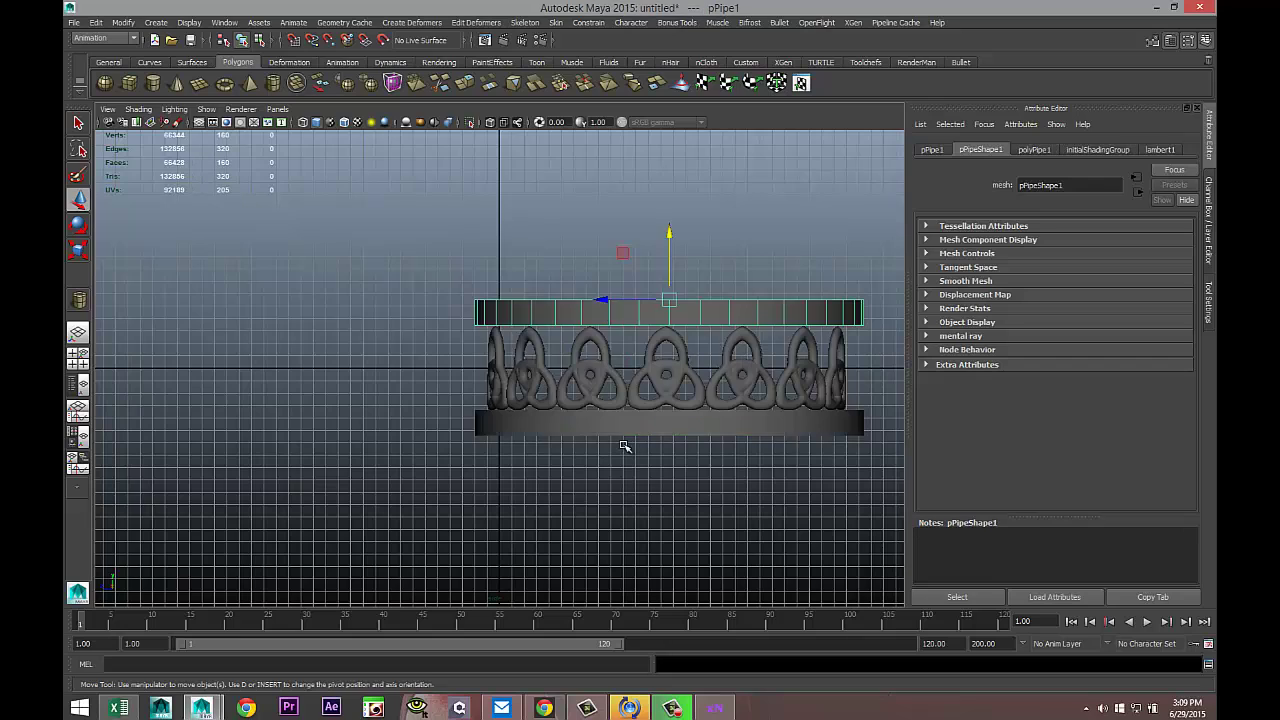
{"action": "left_click", "coordinate": [623, 435]}
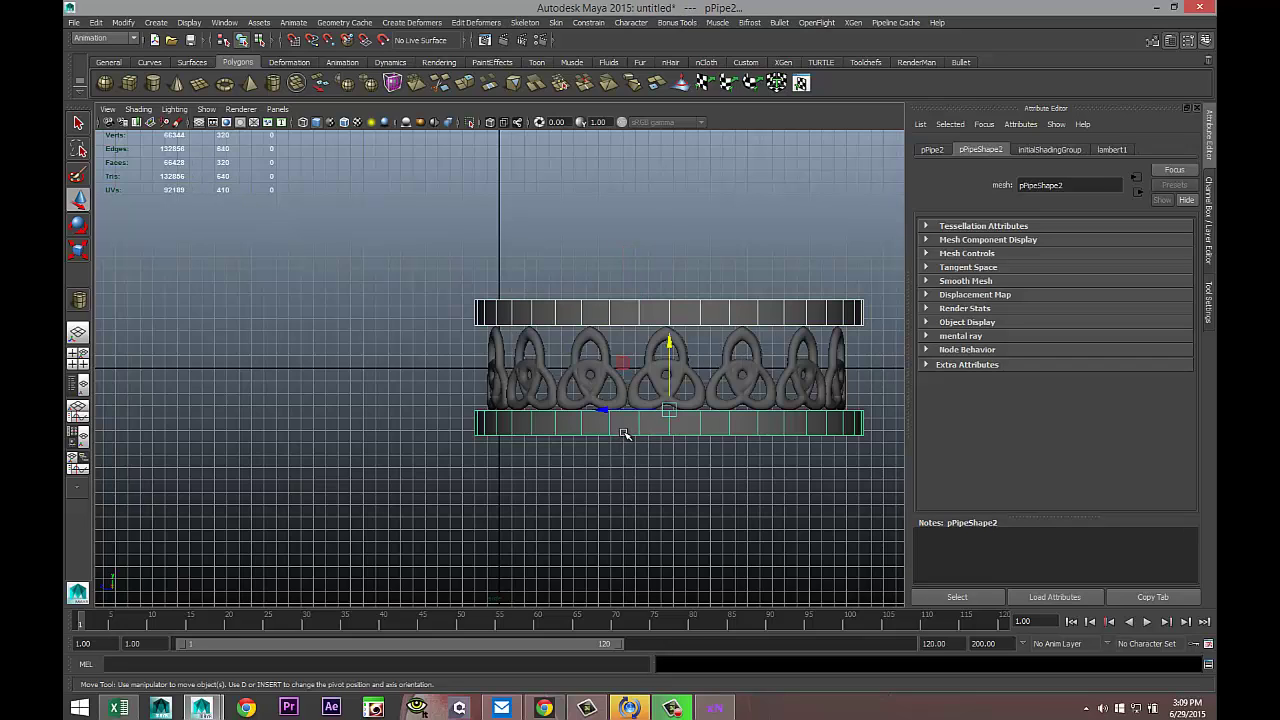
{"action": "key", "text": "3"}
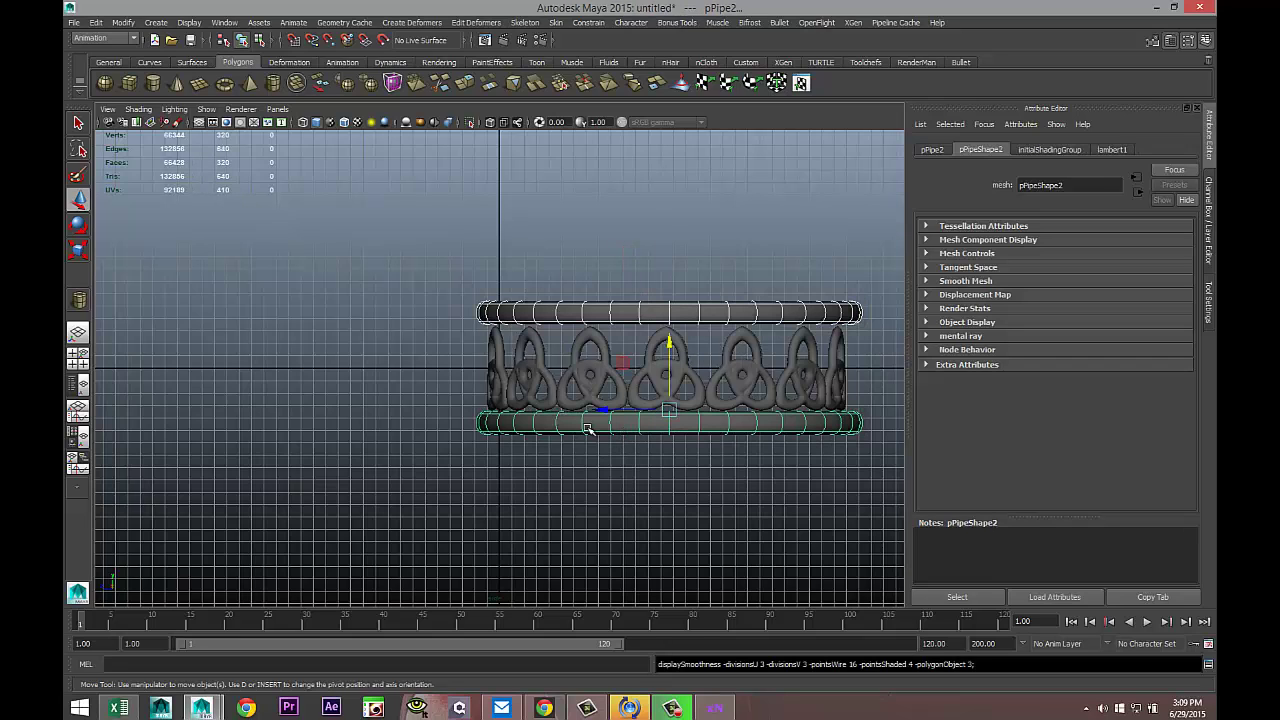
{"action": "left_click", "coordinate": [84, 358]}
{"action": "key", "text": "space"}
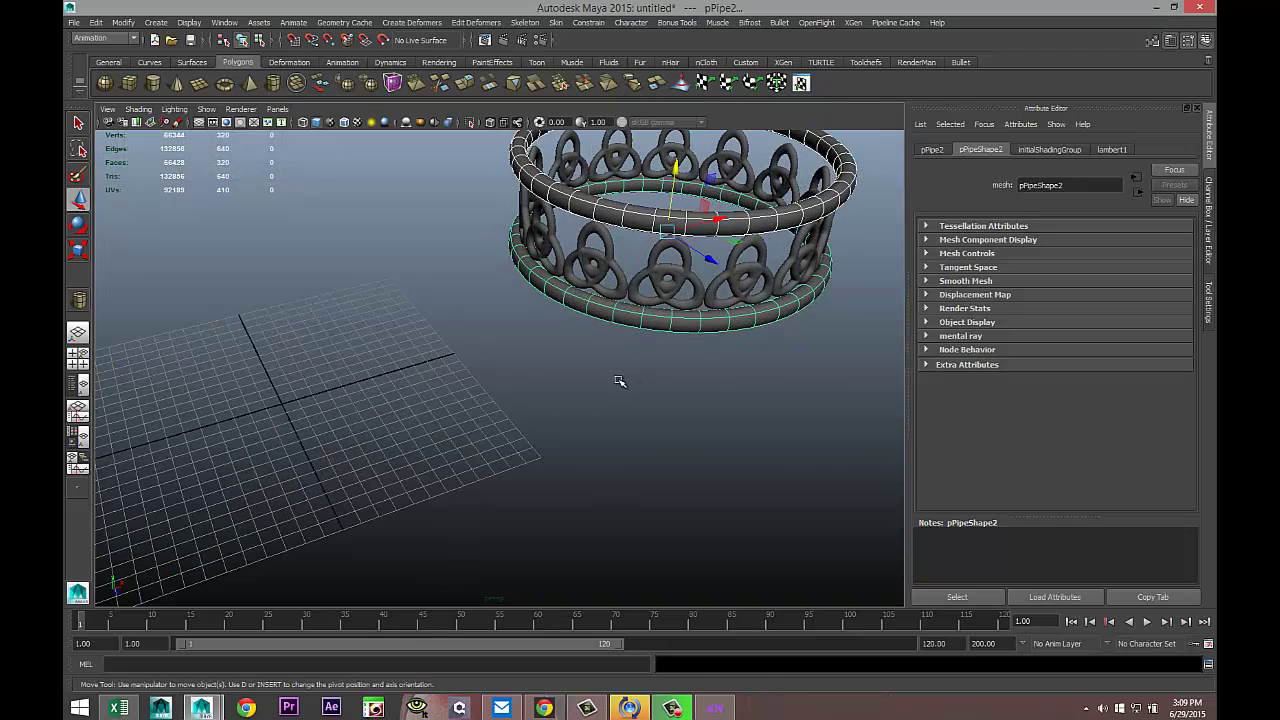
Select only the upper band and lower it until it meets the tops of the knots
{"action": "left_click_drag", "start_coordinate": [620, 381], "coordinate": [646, 443], "text": "alt"}
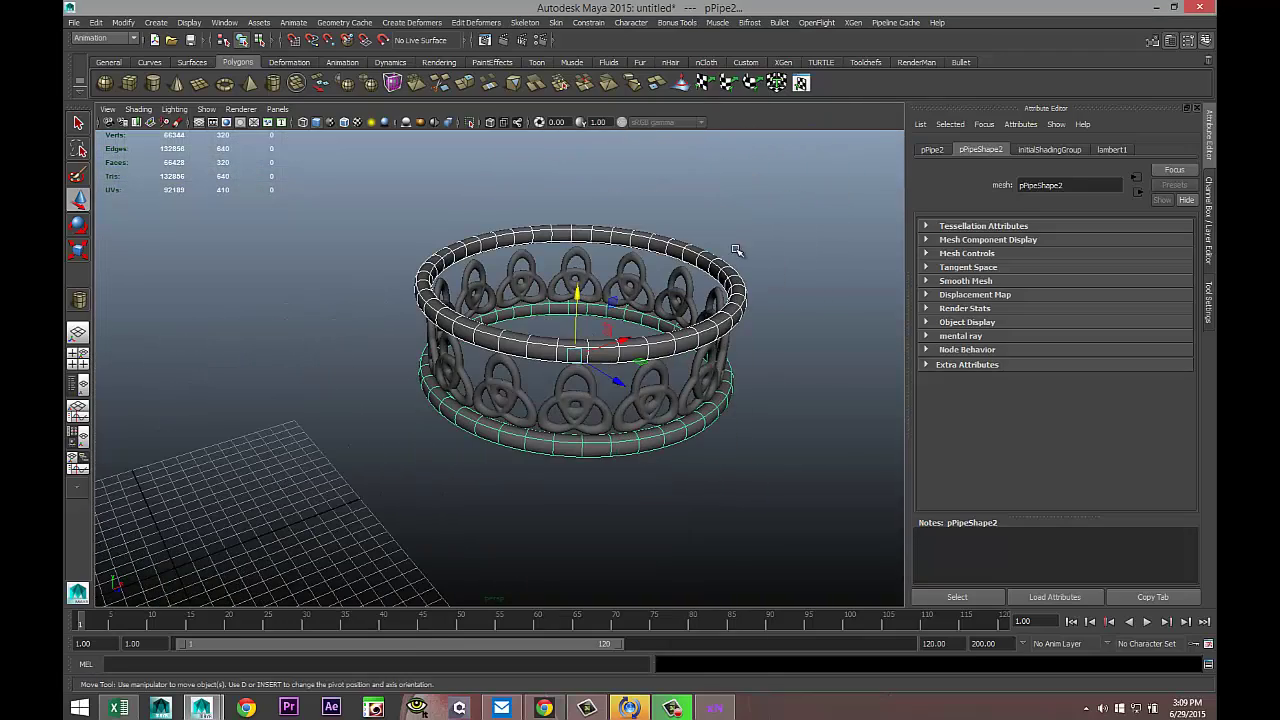
{"action": "left_click", "coordinate": [738, 240]}
{"action": "left_click", "coordinate": [686, 246]}
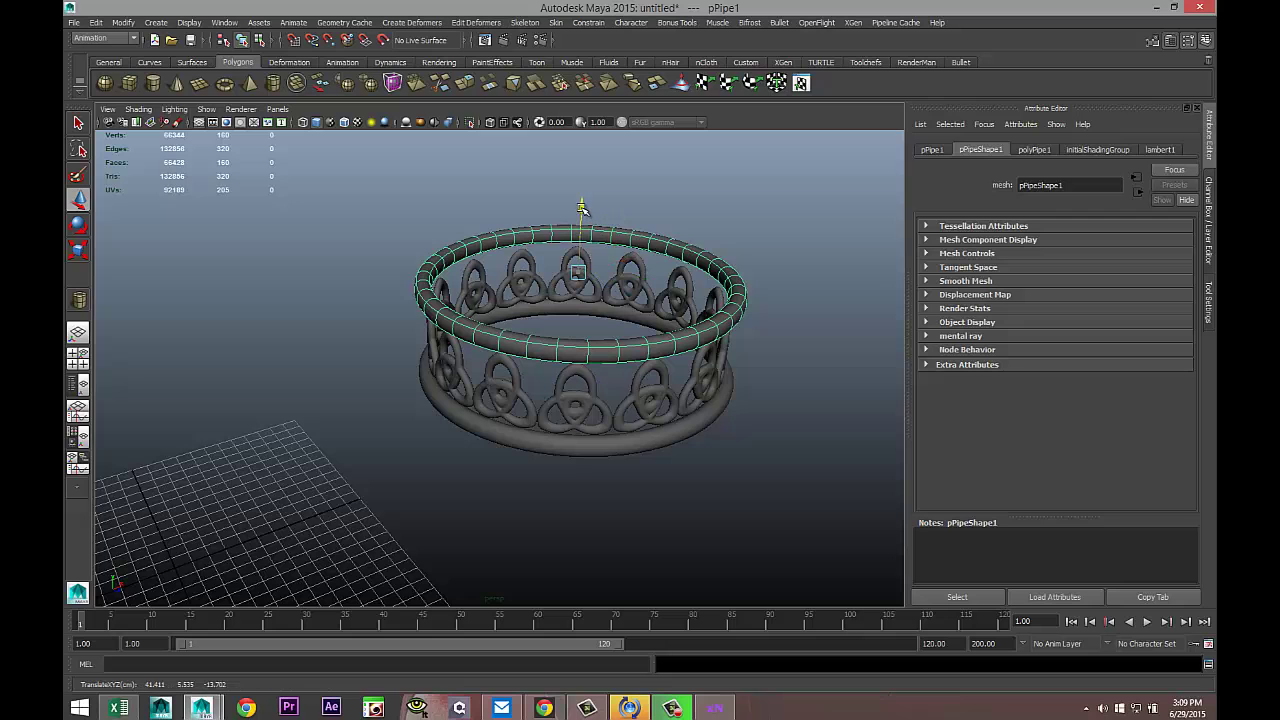
{"action": "left_click_drag", "start_coordinate": [581, 207], "coordinate": [720, 413]}
{"action": "right_click_drag", "start_coordinate": [720, 413], "coordinate": [474, 260], "text": "alt"}
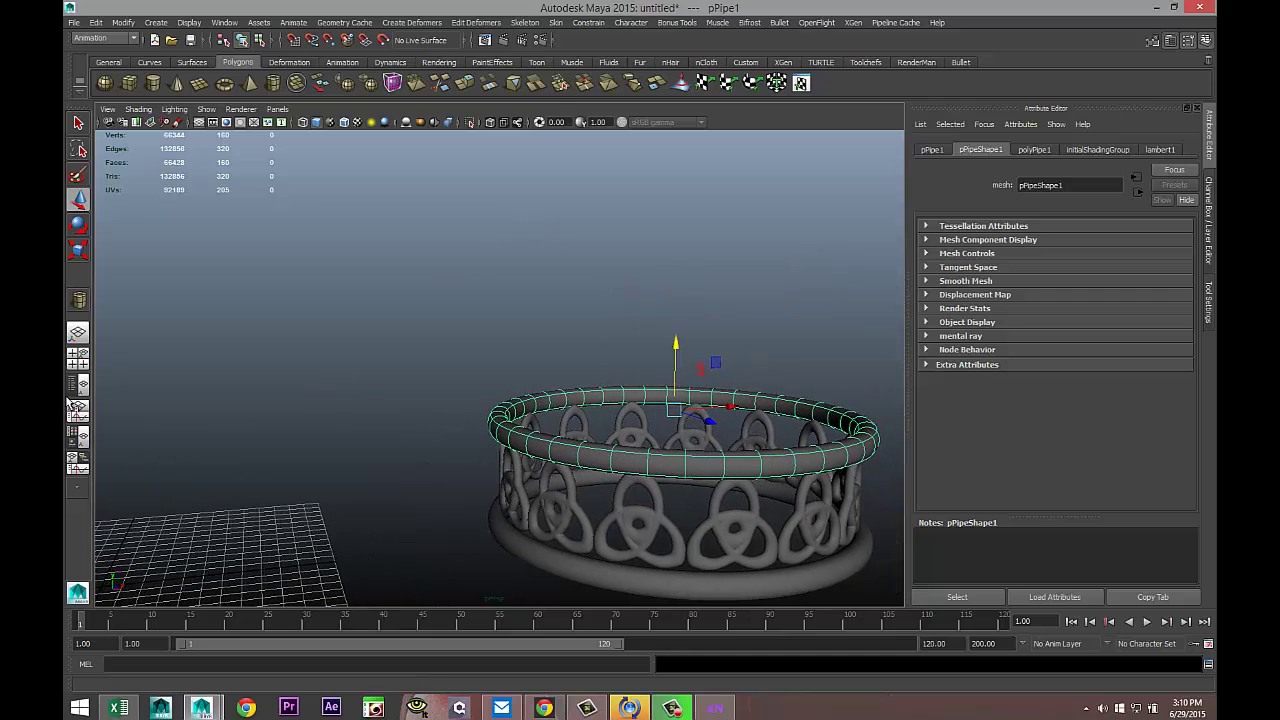
In the side view, nudge the lower band slightly up toward the knots, and reselect the upper band
{"action": "left_click", "coordinate": [77, 357]}
{"action": "key", "text": "space"}
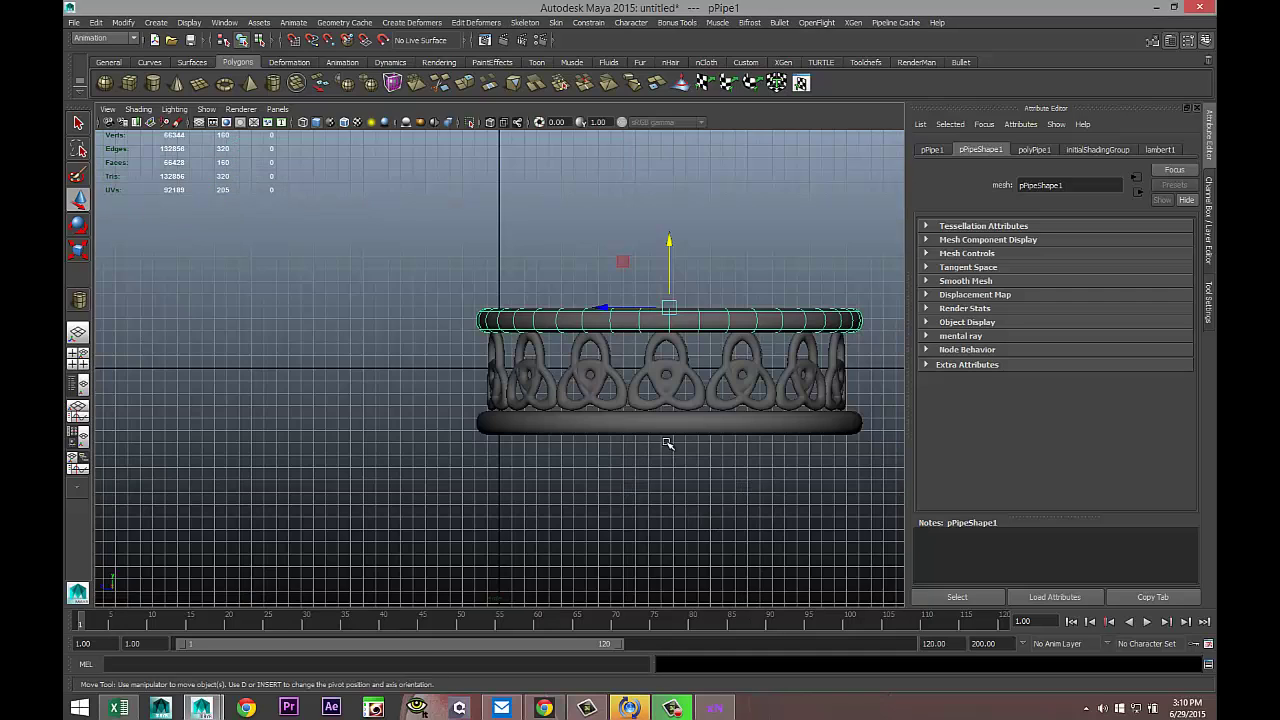
{"action": "left_click", "coordinate": [668, 432]}
{"action": "left_click_drag", "start_coordinate": [669, 345], "coordinate": [669, 343]}
{"action": "left_click", "coordinate": [731, 325]}
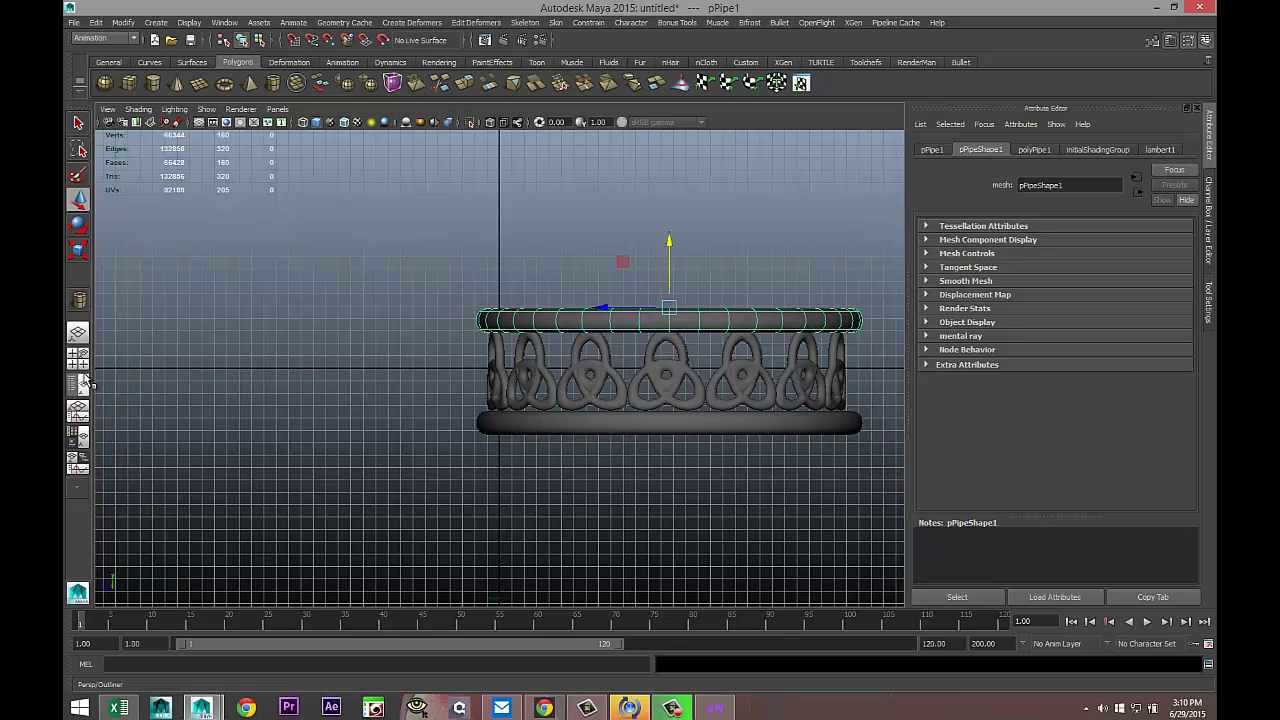
Check the crown from above in the perspective view and scale the lower band down slightly to fit the knots
{"action": "key", "text": "space"}
{"action": "key", "text": "space"}
{"action": "key", "text": "f"}
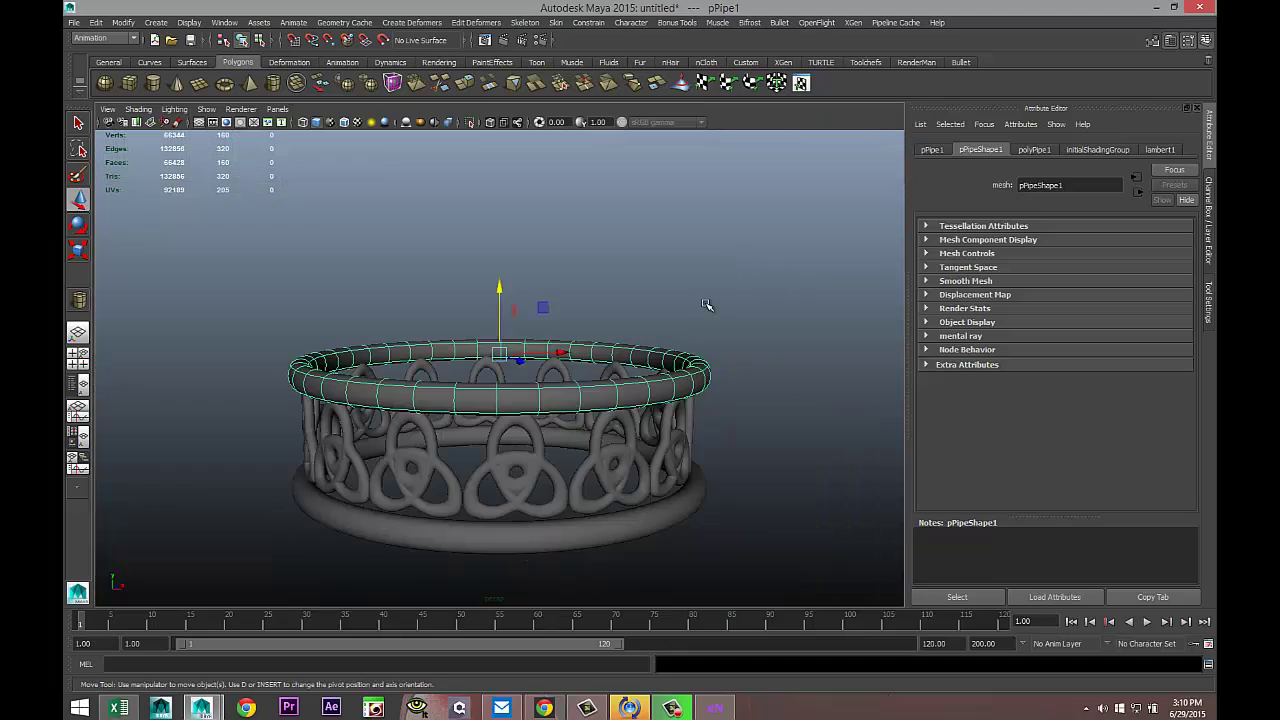
{"action": "scroll", "coordinate": [651, 366], "scroll_direction": "down", "scroll_amount": 2}
{"action": "scroll", "coordinate": [651, 368], "scroll_direction": "up", "scroll_amount": 5}
{"action": "left_click_drag", "start_coordinate": [651, 368], "coordinate": [861, 438], "text": "alt"}
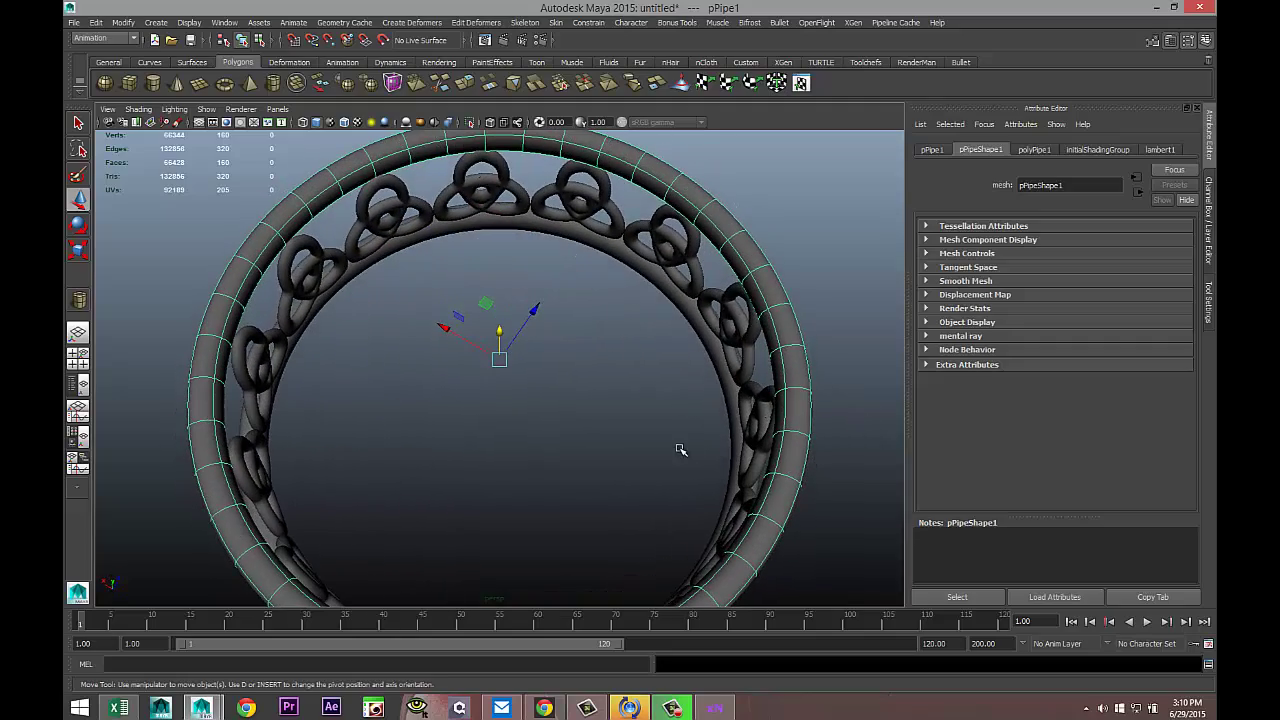
{"action": "left_click_drag", "start_coordinate": [676, 451], "coordinate": [632, 381], "text": "alt"}
{"action": "left_click", "coordinate": [606, 297]}
{"action": "key", "text": "r"}
{"action": "left_click_drag", "start_coordinate": [499, 442], "coordinate": [491, 442]}
Raise the lower band to about Y -3.1 so it touches the knots' lower edge
{"action": "left_click_drag", "start_coordinate": [280, 455], "coordinate": [322, 525], "text": "alt"}
{"action": "left_click", "coordinate": [388, 576]}
{"action": "key", "text": "w"}
{"action": "left_click_drag", "start_coordinate": [499, 450], "coordinate": [499, 441]}
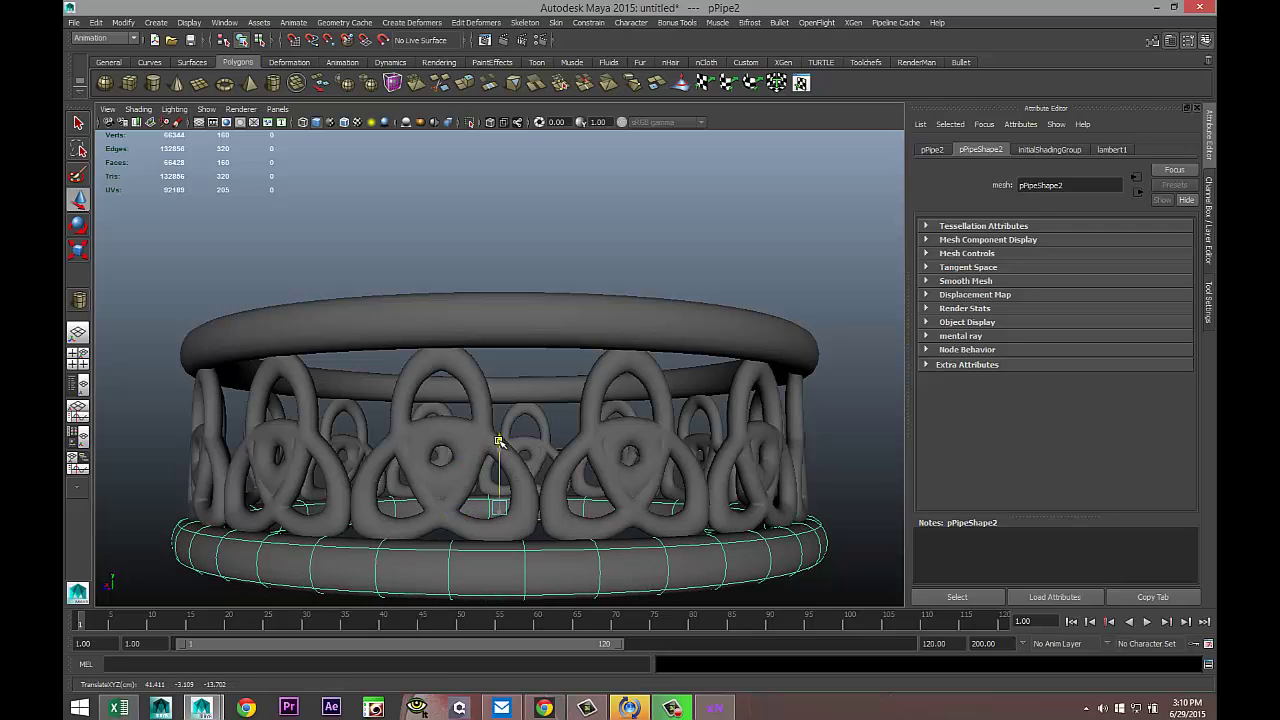
Group all the knots and both bands together and center the group's pivot
{"action": "left_click_drag", "start_coordinate": [522, 485], "coordinate": [568, 502], "text": "alt"}
{"action": "scroll", "coordinate": [568, 502], "scroll_direction": "down", "scroll_amount": 5}
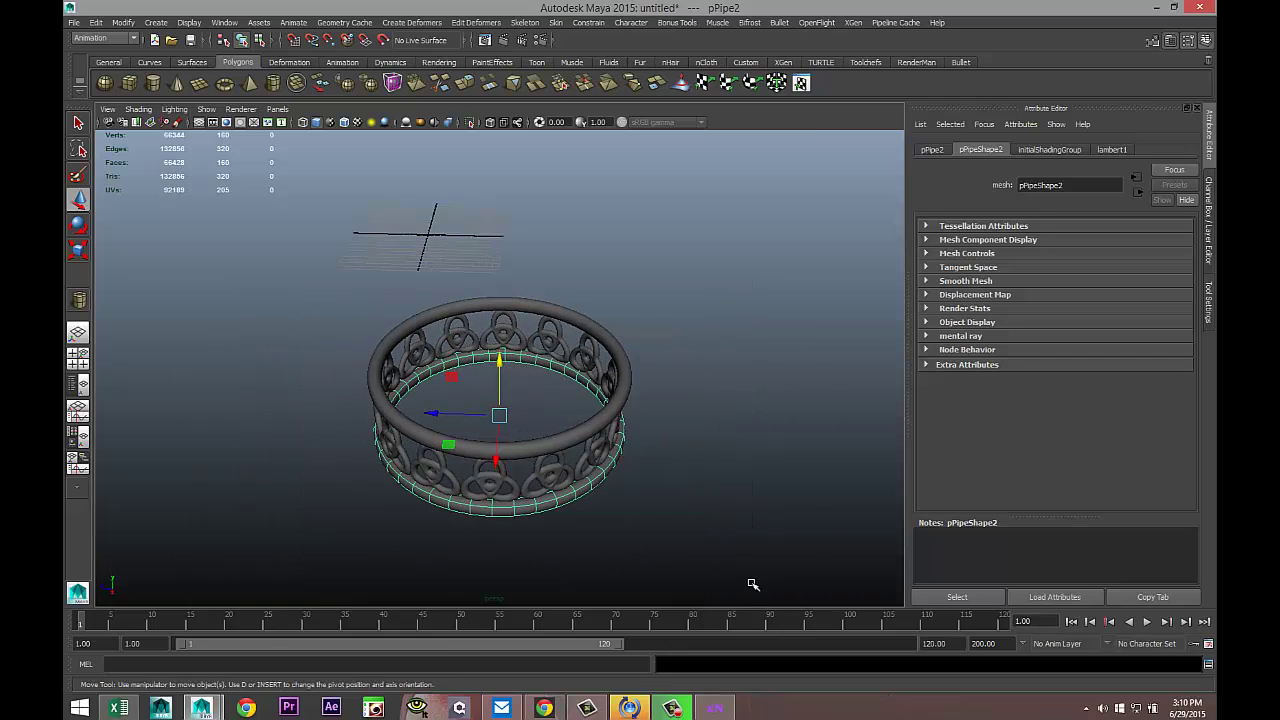
{"action": "key", "text": "ctrl+shift+a"}
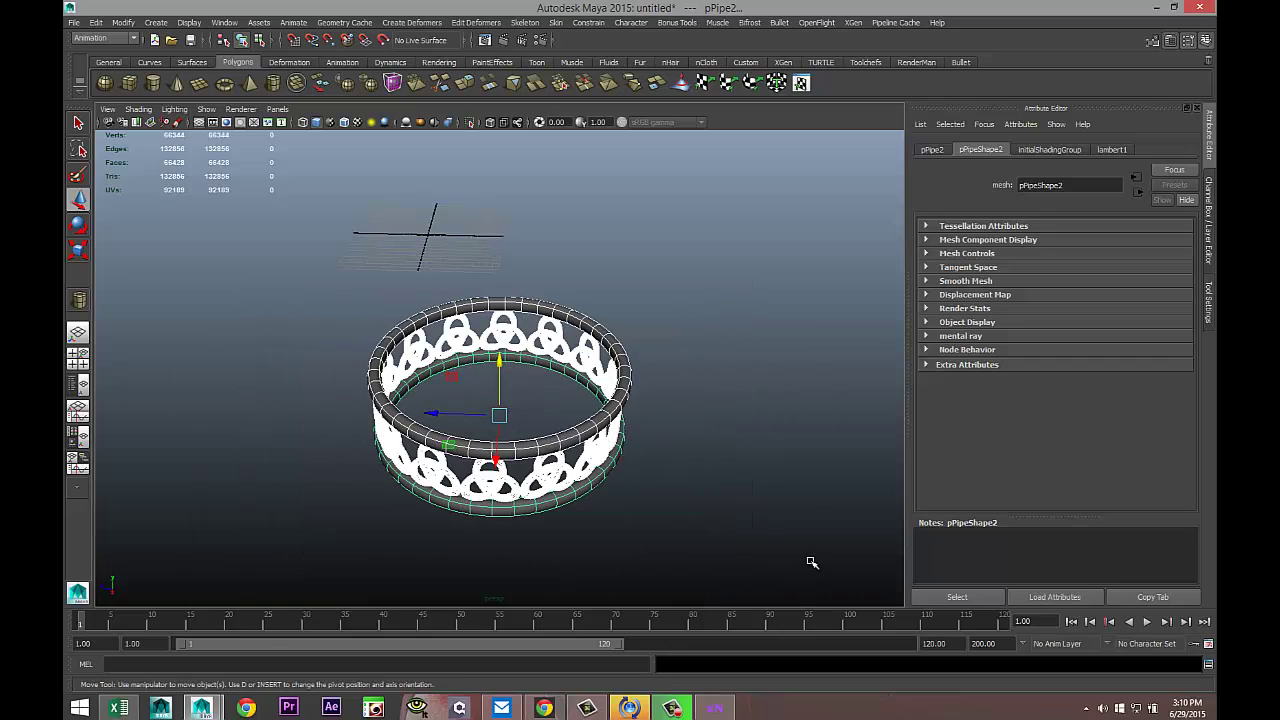
{"action": "key", "text": "ctrl+g"}
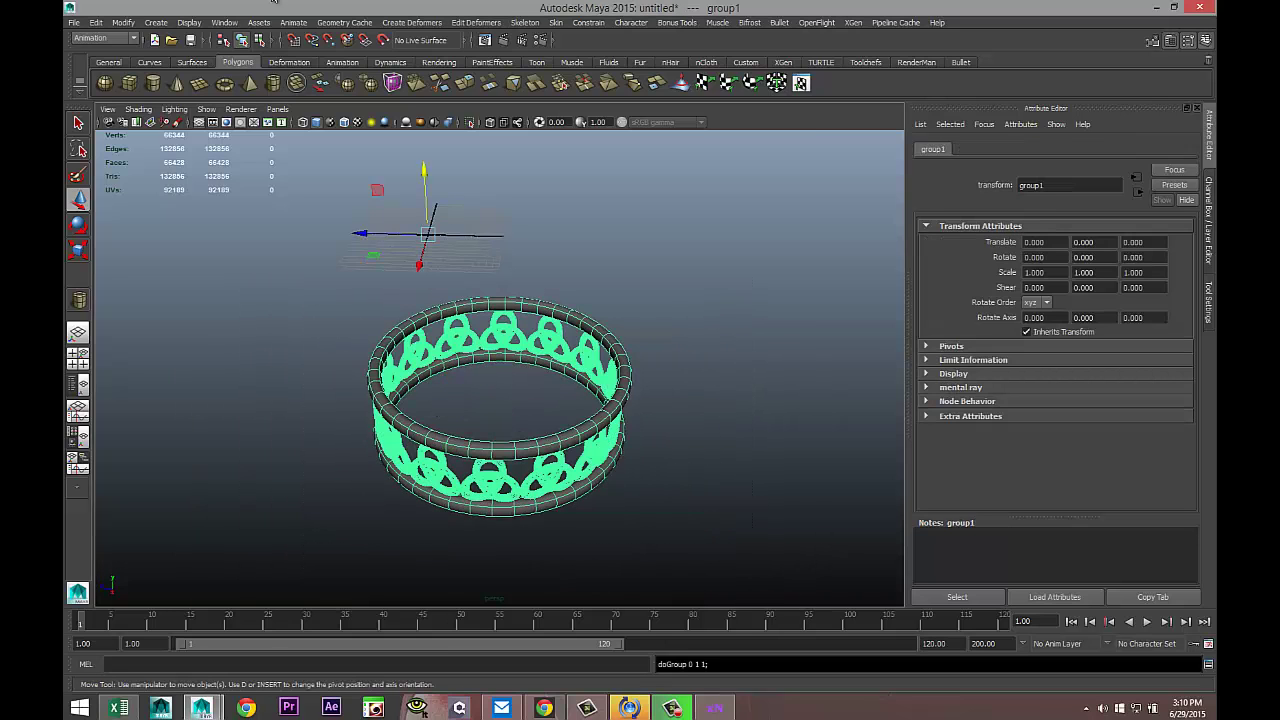
{"action": "left_click", "coordinate": [123, 22]}
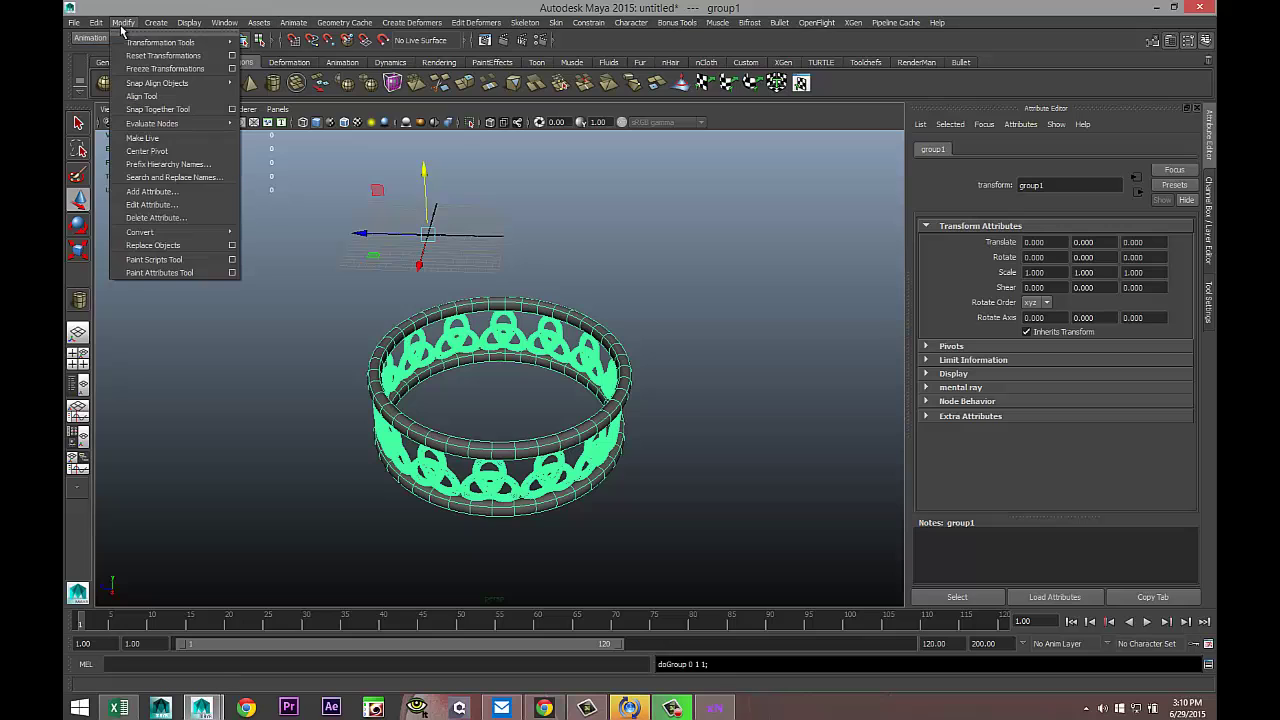
{"action": "left_click", "coordinate": [176, 151]}
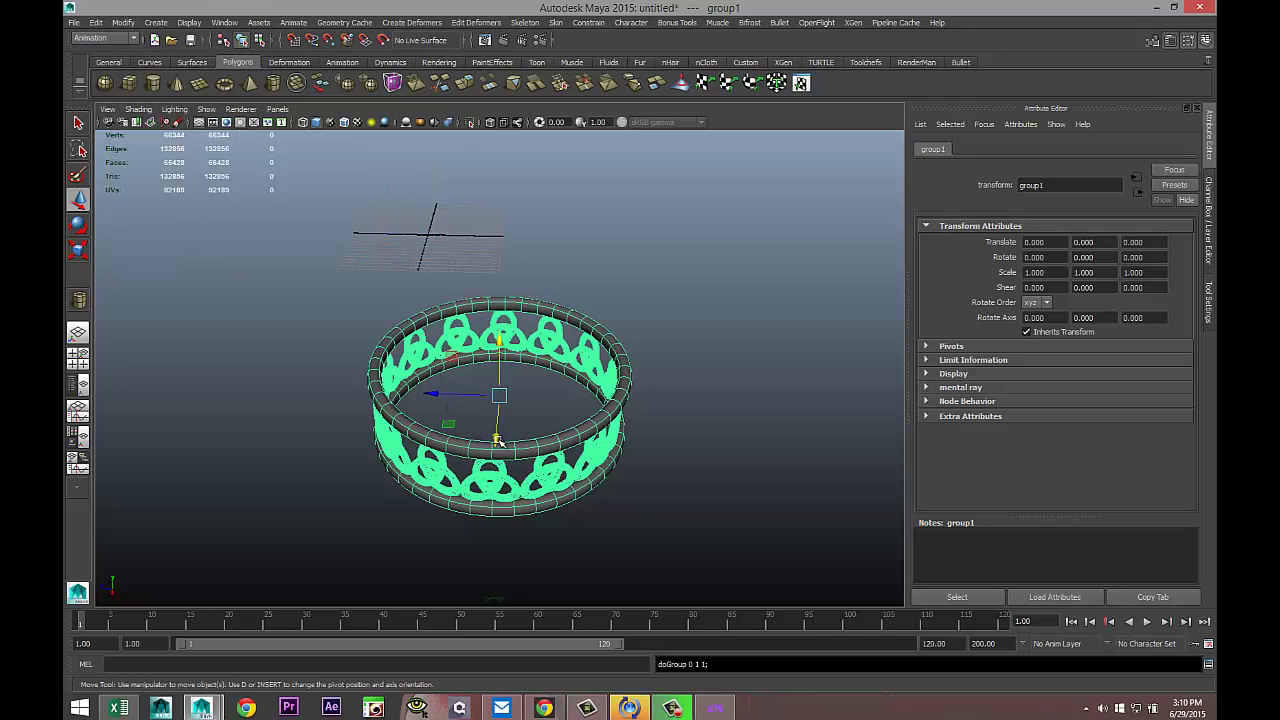
Move the crown group toward the grid to X -44.149 and scale it uniformly to 0.144
{"action": "left_click_drag", "start_coordinate": [499, 442], "coordinate": [400, 228]}
{"action": "key", "text": "r"}
{"action": "key", "text": "f"}
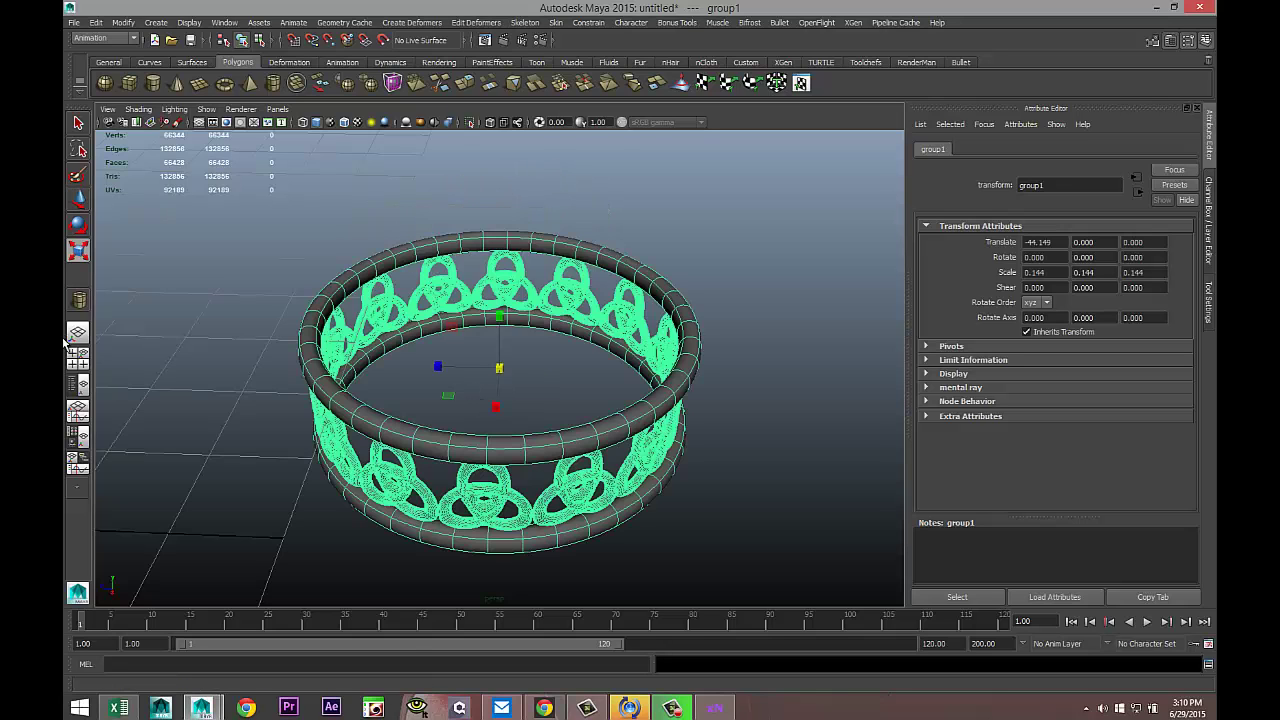
In the top view, move the crown group onto the grid origin at X -41.519 and Z 13.704
{"action": "left_click", "coordinate": [78, 357]}
{"action": "key", "text": "space"}
{"action": "key", "text": "f"}
{"action": "scroll", "coordinate": [500, 366], "scroll_direction": "down", "scroll_amount": 8}
{"action": "scroll", "coordinate": [500, 368], "scroll_direction": "down", "scroll_amount": 5}
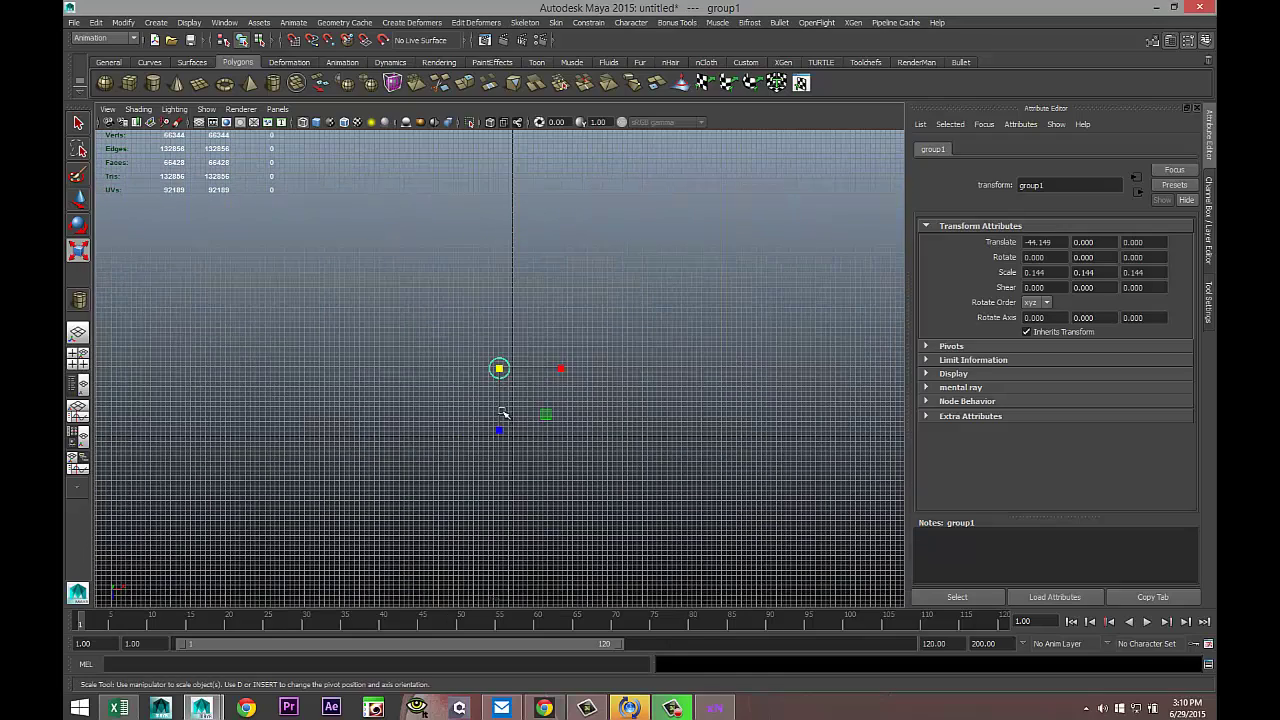
{"action": "key", "text": "w"}
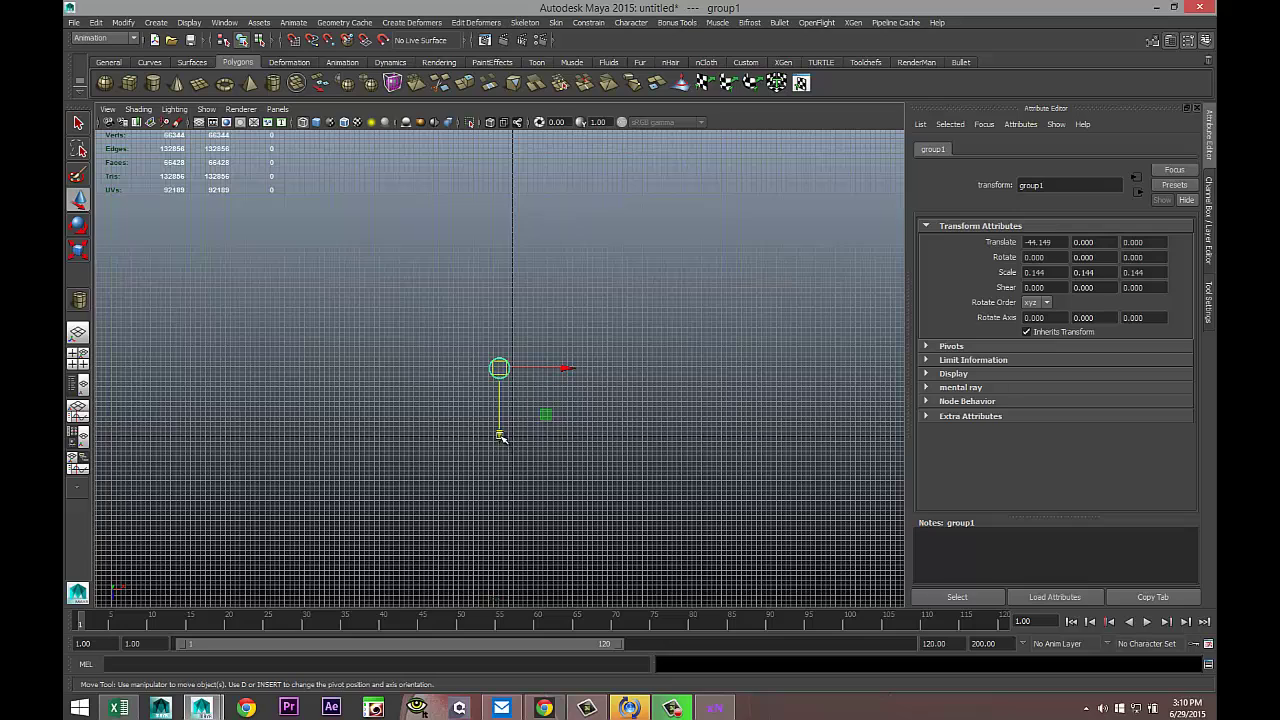
{"action": "left_click_drag", "start_coordinate": [499, 437], "coordinate": [505, 505]}
{"action": "left_click_drag", "start_coordinate": [566, 445], "coordinate": [579, 437]}
Return to the perspective view and draw a polygon plane on the grid around the crown
{"action": "left_click", "coordinate": [78, 358]}
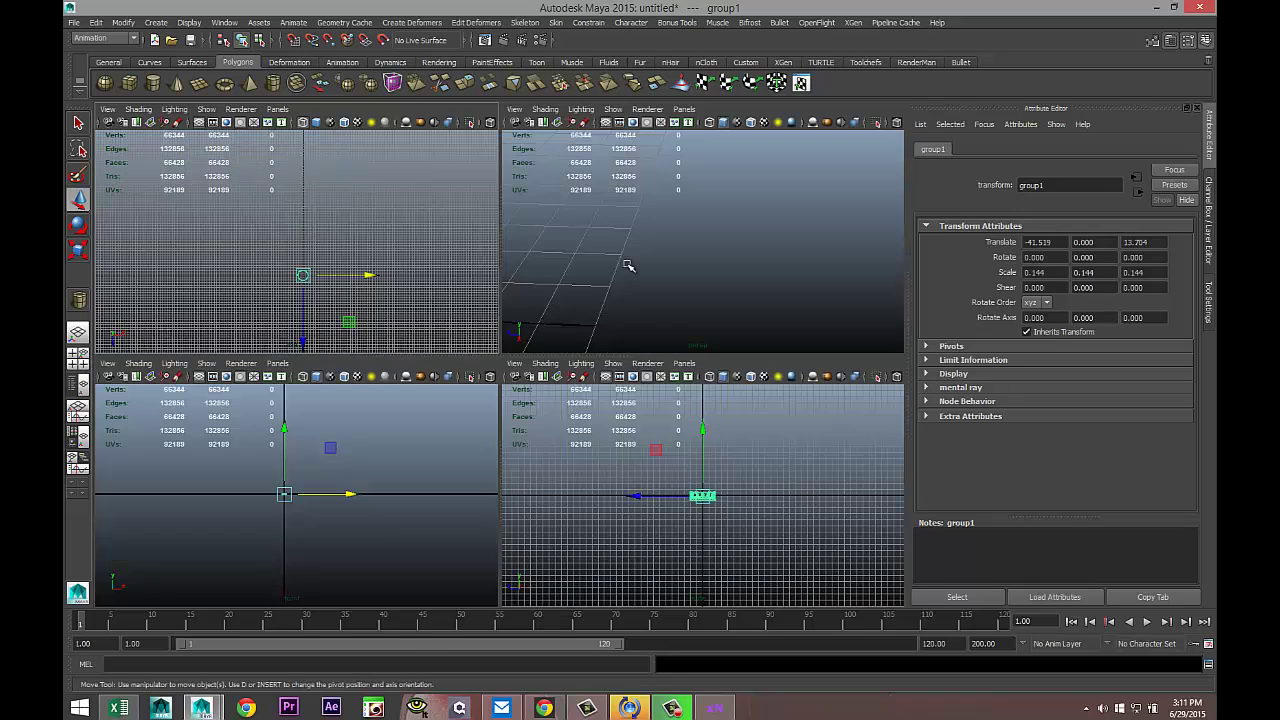
{"action": "key", "text": "space"}
{"action": "scroll", "coordinate": [612, 281], "scroll_direction": "up", "scroll_amount": 5}
{"action": "left_click_drag", "start_coordinate": [612, 281], "coordinate": [590, 265], "text": "alt"}
{"action": "scroll", "coordinate": [590, 265], "scroll_direction": "down", "scroll_amount": 3}
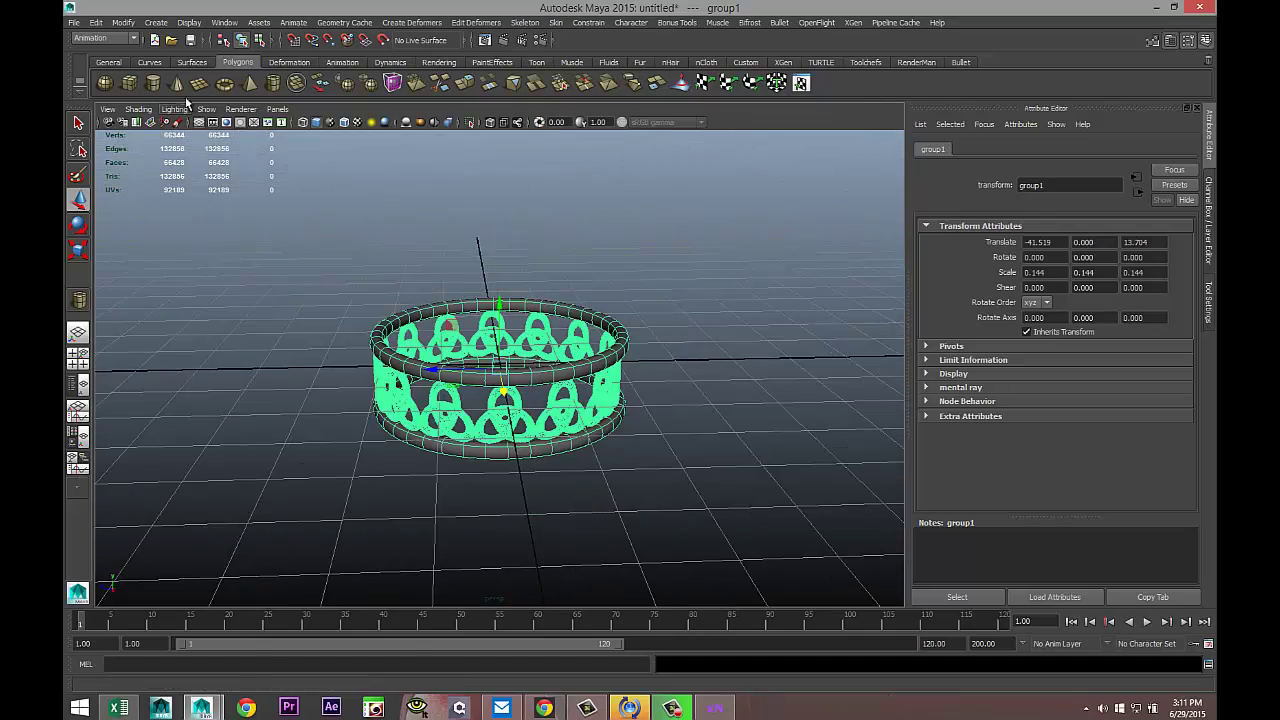
{"action": "left_click", "coordinate": [199, 83]}
{"action": "left_click_drag", "start_coordinate": [180, 283], "coordinate": [975, 630]}
Scale the plane in both horizontal directions until it extends well beyond the grid as a ground surface
{"action": "key", "text": "w"}
{"action": "scroll", "coordinate": [655, 497], "scroll_direction": "down", "scroll_amount": 4}
{"action": "key", "text": "r"}
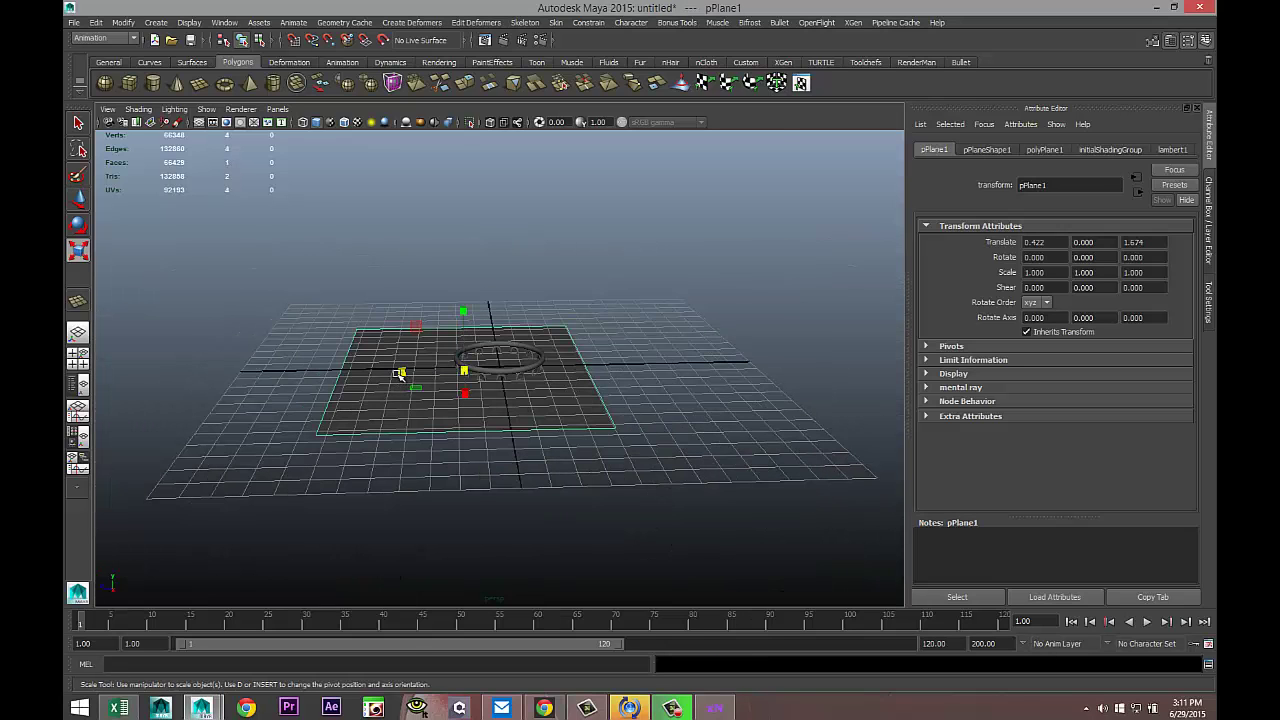
{"action": "left_click_drag", "start_coordinate": [399, 373], "coordinate": [85, 400]}
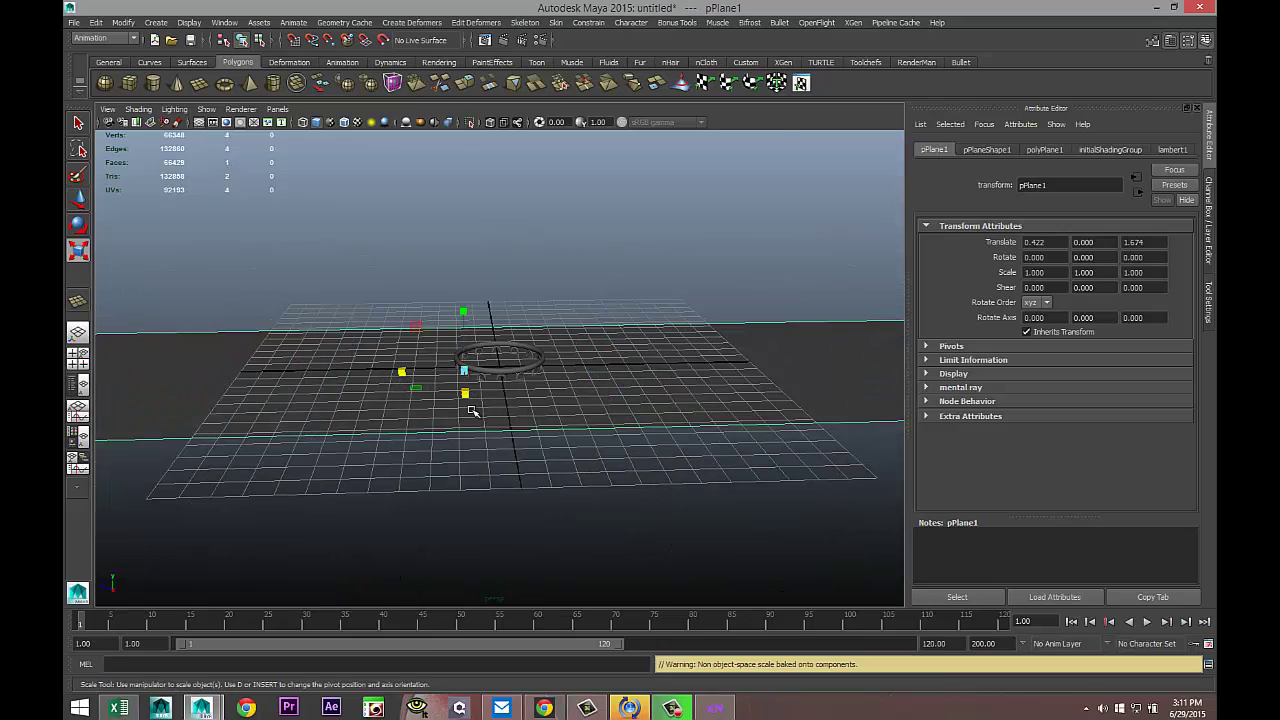
{"action": "left_click_drag", "start_coordinate": [473, 411], "coordinate": [545, 657]}
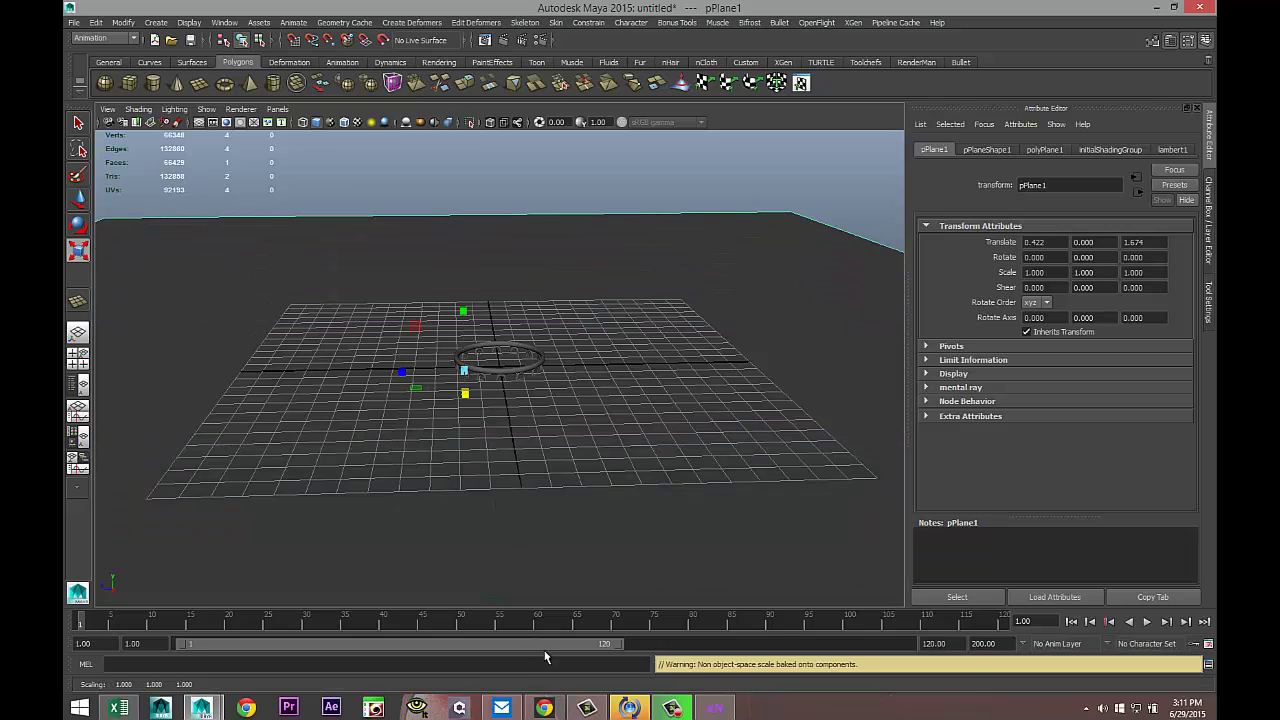
In the side view, select all crown parts without the plane and raise them until the lower band rests on the ground plane
{"action": "left_click", "coordinate": [84, 366]}
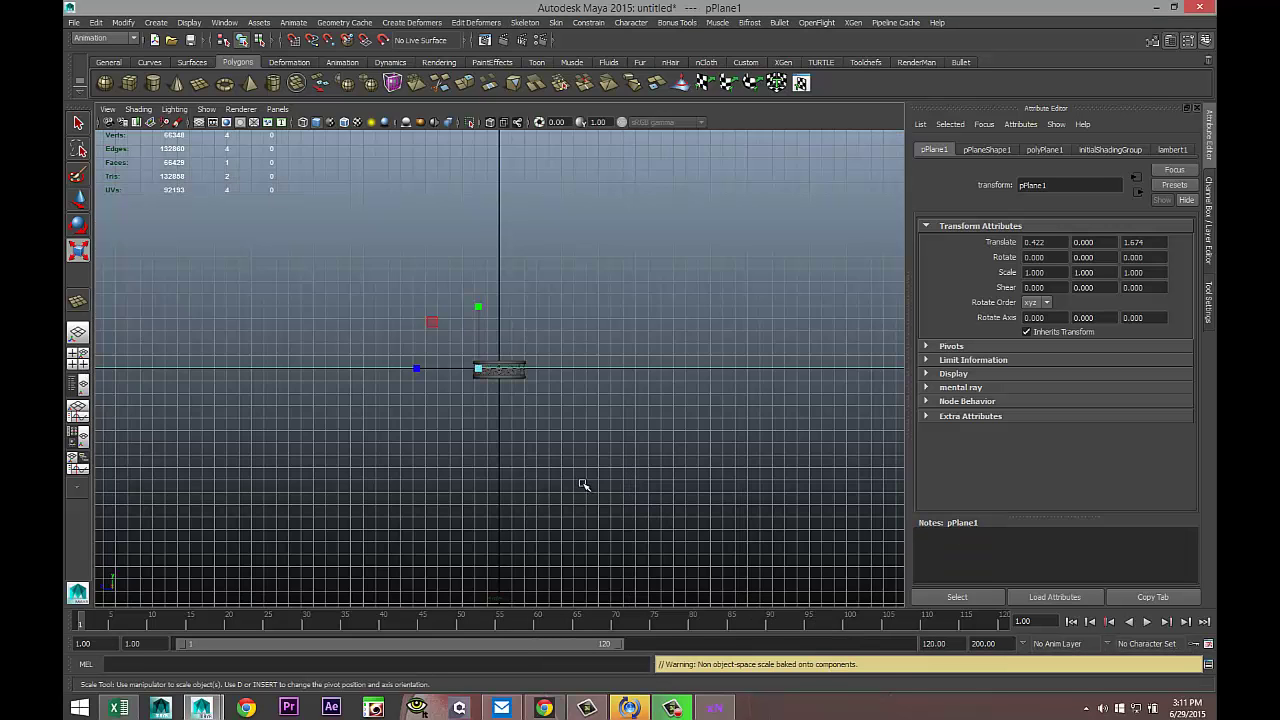
{"action": "key", "text": "space"}
{"action": "scroll", "coordinate": [490, 440], "scroll_direction": "up", "scroll_amount": 5}
{"action": "left_click_drag", "start_coordinate": [438, 274], "coordinate": [705, 450]}
{"action": "left_click_drag", "start_coordinate": [343, 349], "coordinate": [391, 443], "text": "ctrl"}
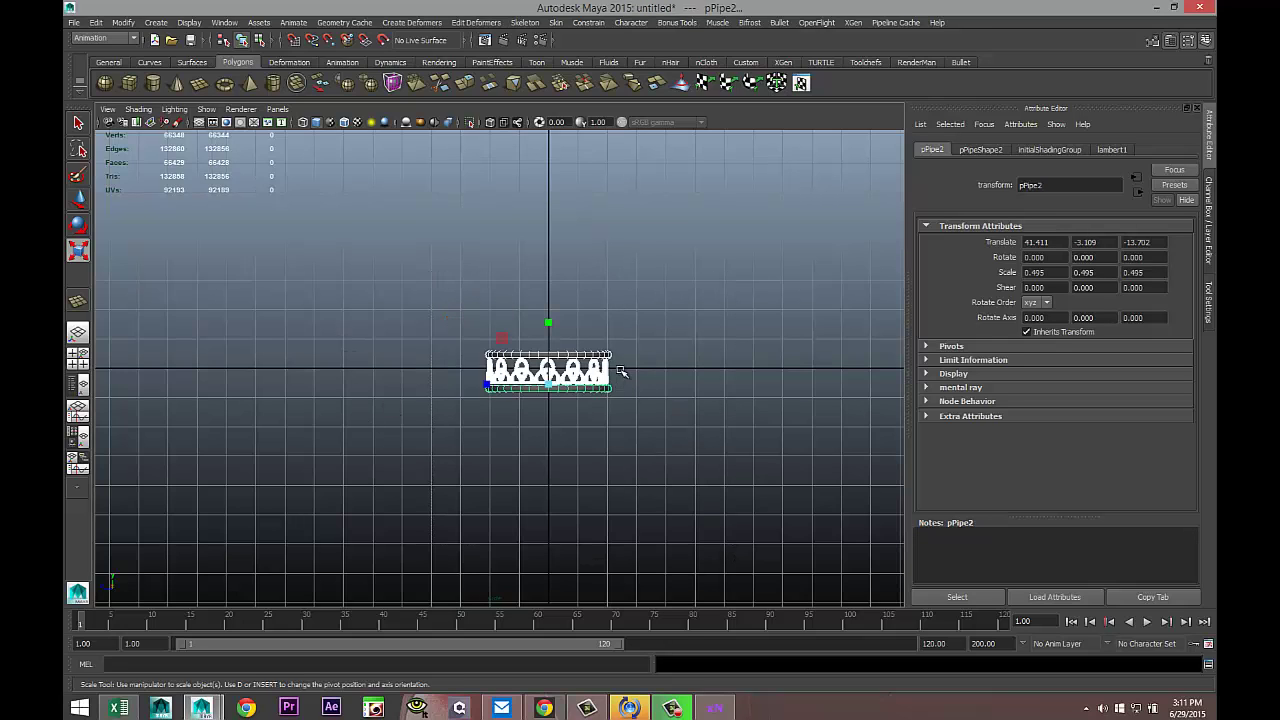
{"action": "key", "text": "w"}
{"action": "left_click_drag", "start_coordinate": [549, 318], "coordinate": [551, 294]}
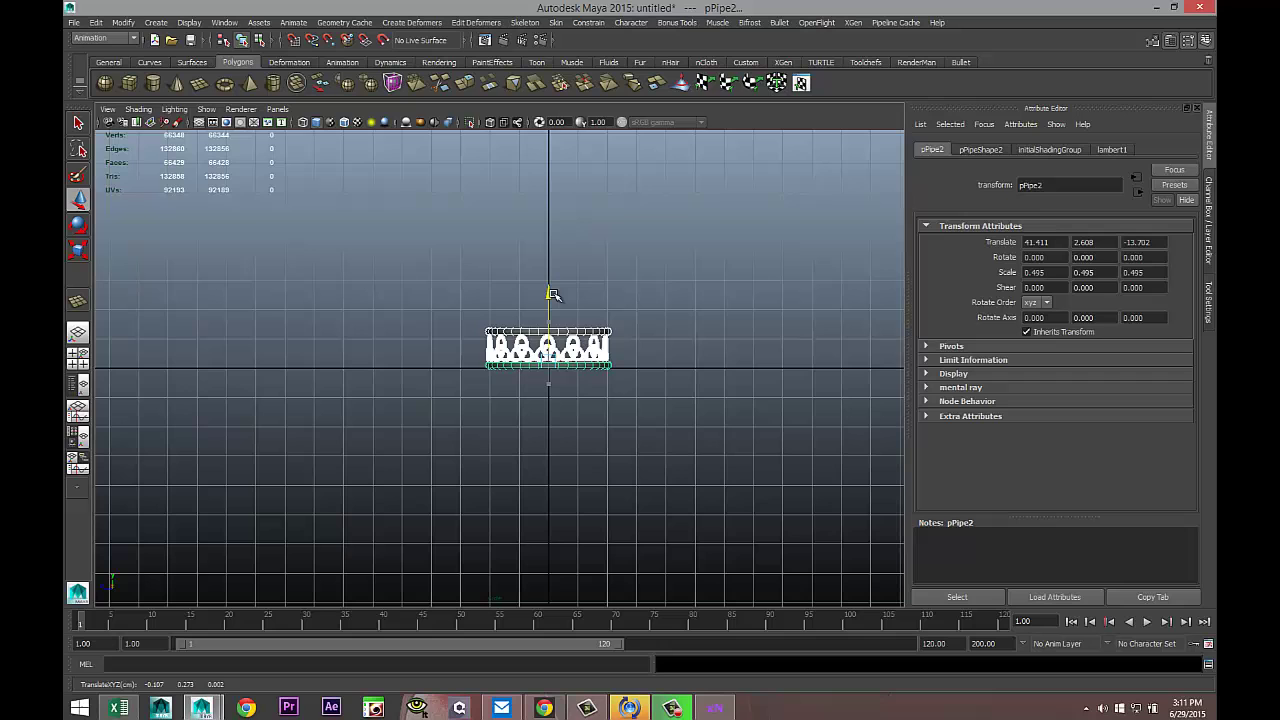
Return to the perspective view, turn on the resolution gate and frame the whole crown inside it
{"action": "left_click", "coordinate": [80, 358]}
{"action": "key", "text": "space"}
{"action": "key", "text": "f"}
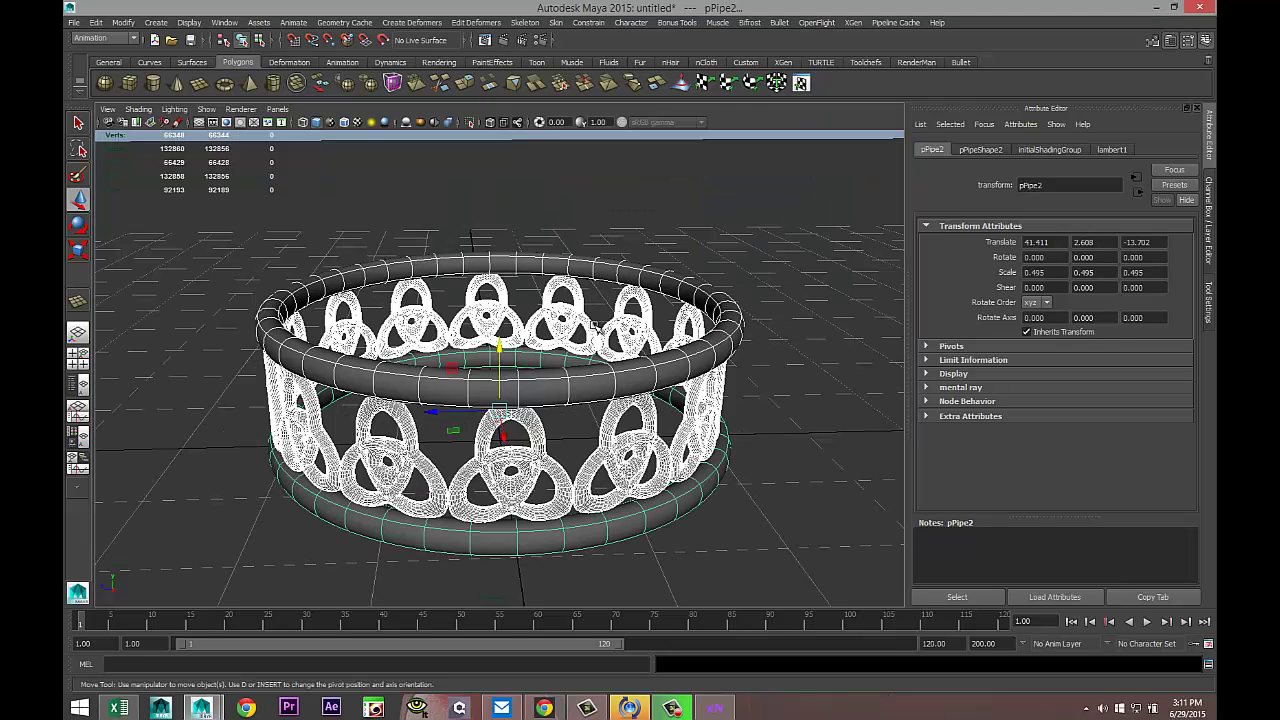
{"action": "left_click_drag", "start_coordinate": [560, 420], "coordinate": [657, 423], "text": "alt"}
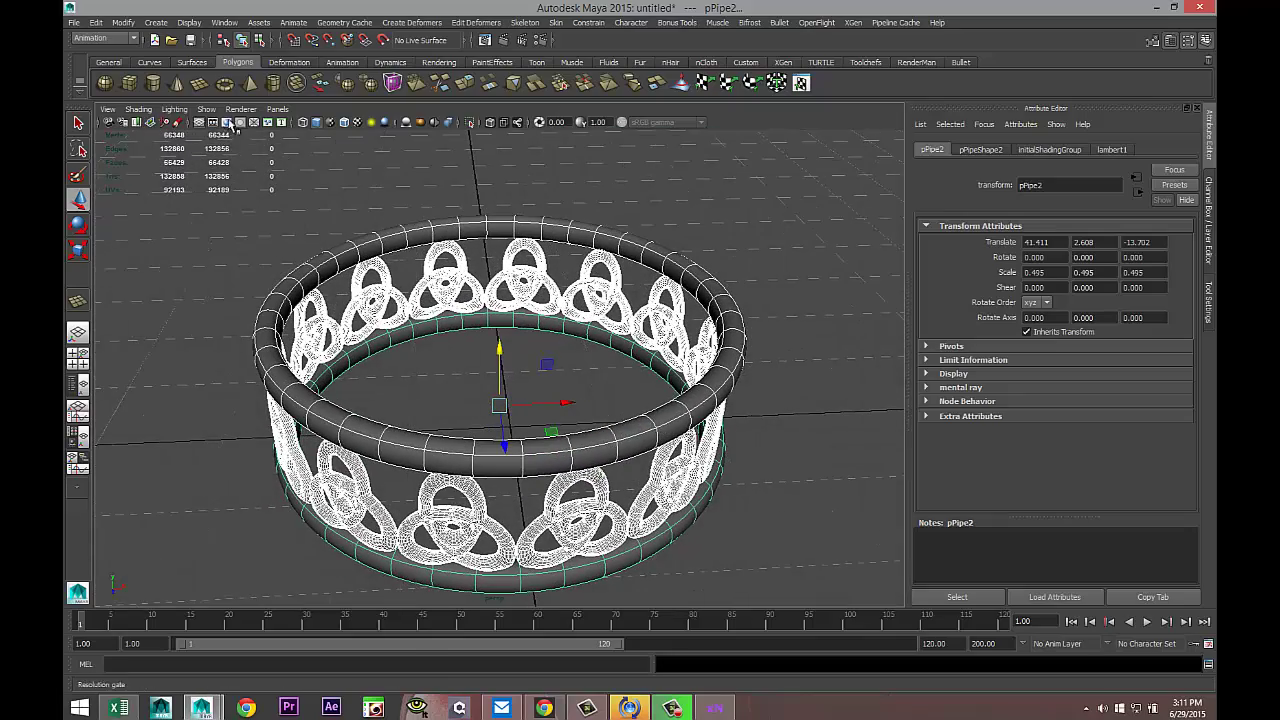
{"action": "left_click", "coordinate": [229, 122]}
{"action": "right_click_drag", "start_coordinate": [517, 391], "coordinate": [527, 370], "text": "alt"}
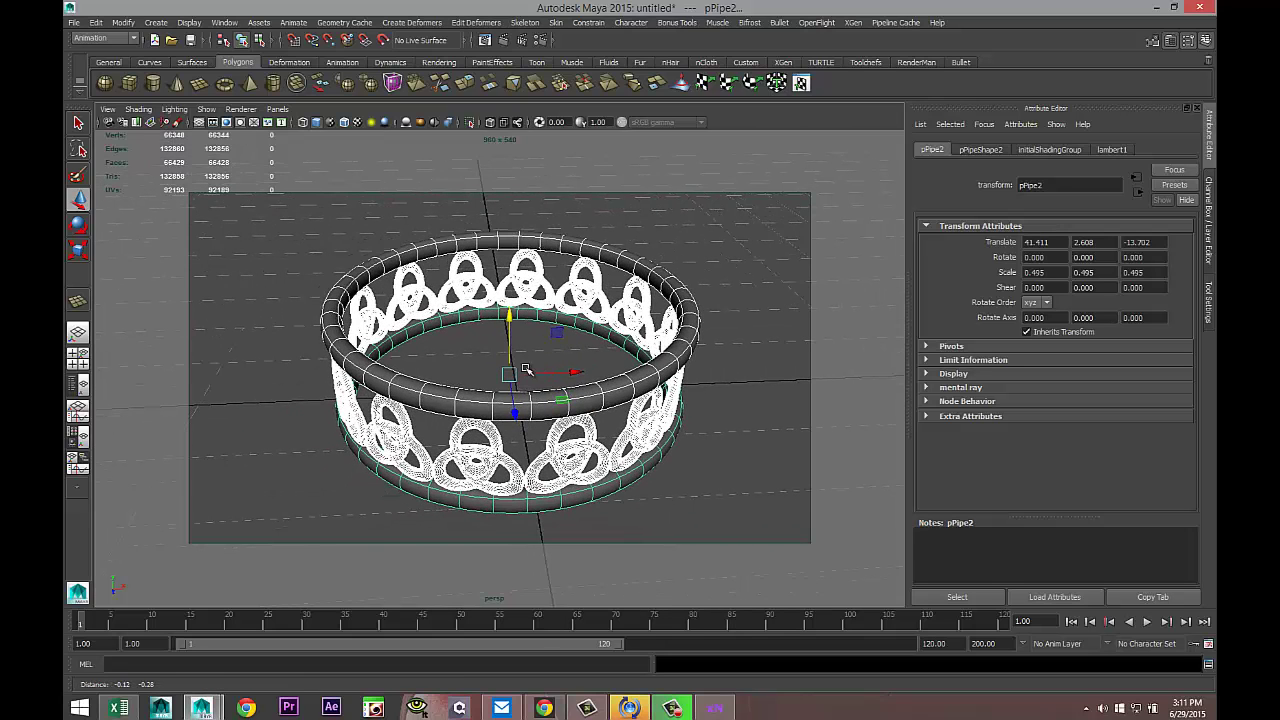
Create a point light and switch the viewport to display scene lighting
{"action": "left_click", "coordinate": [163, 24]}
{"action": "mouse_move", "coordinate": [240, 84]}
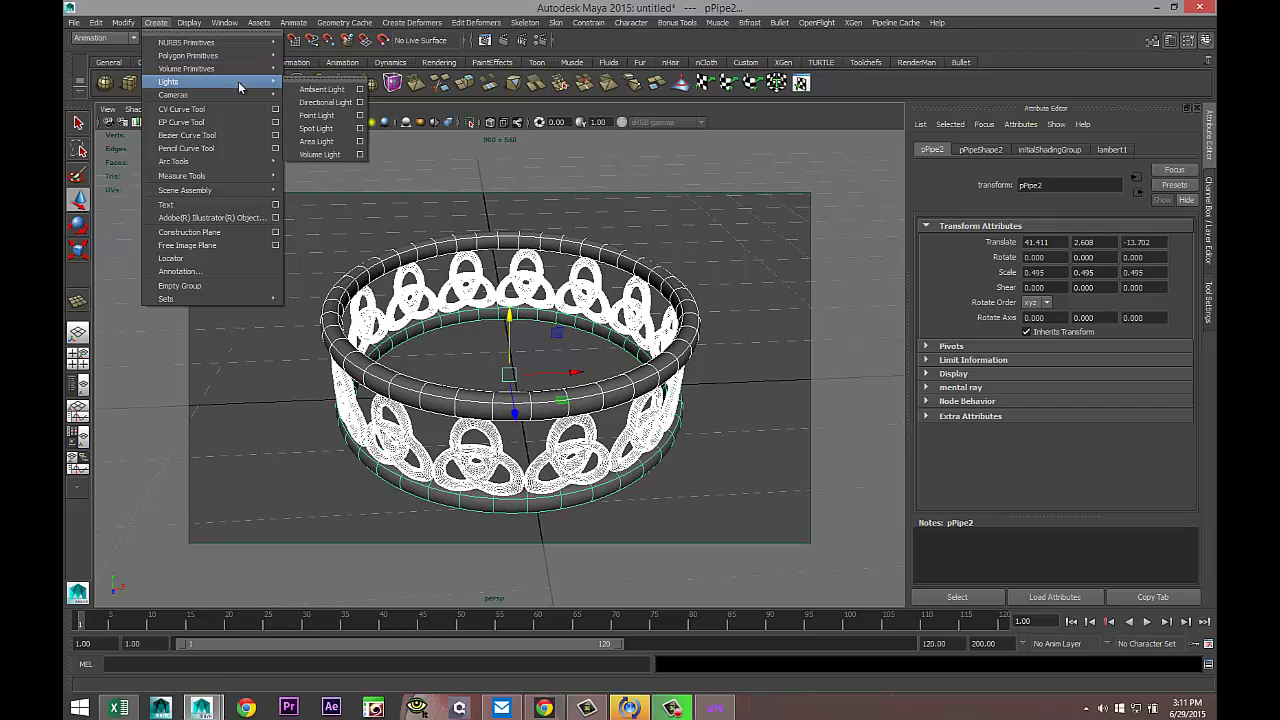
{"action": "left_click", "coordinate": [335, 119]}
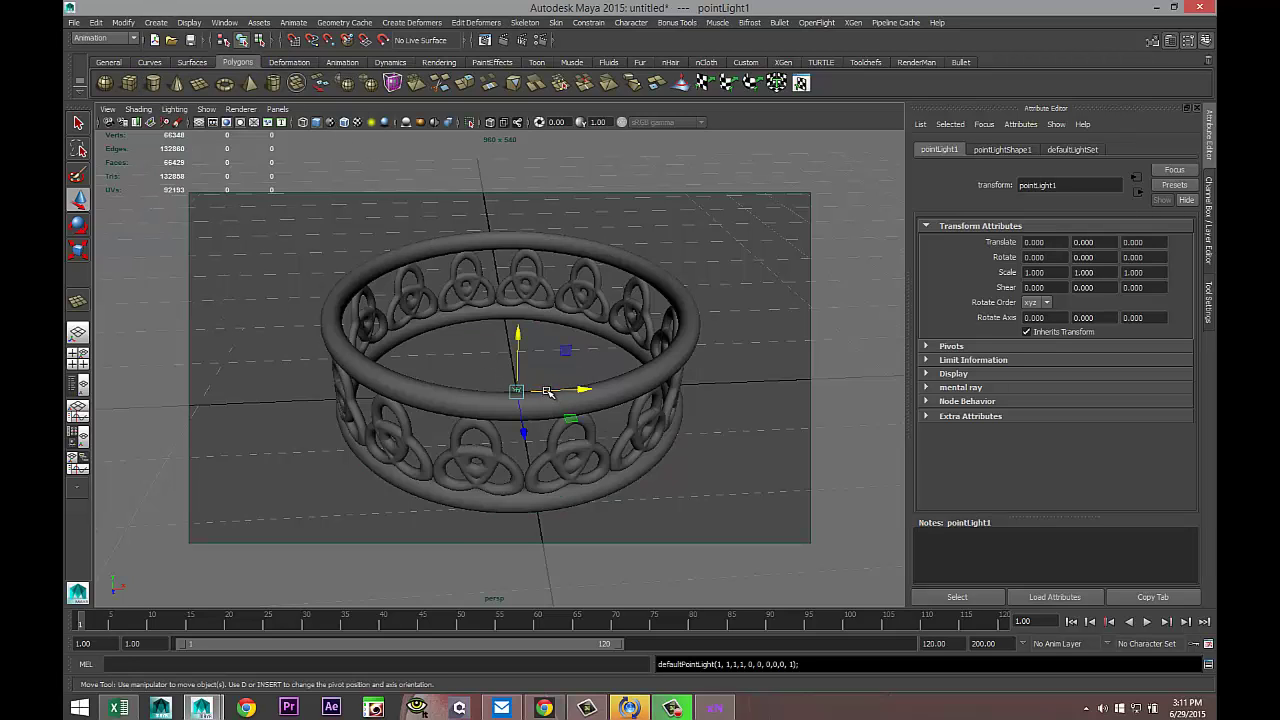
{"action": "key", "text": "7"}
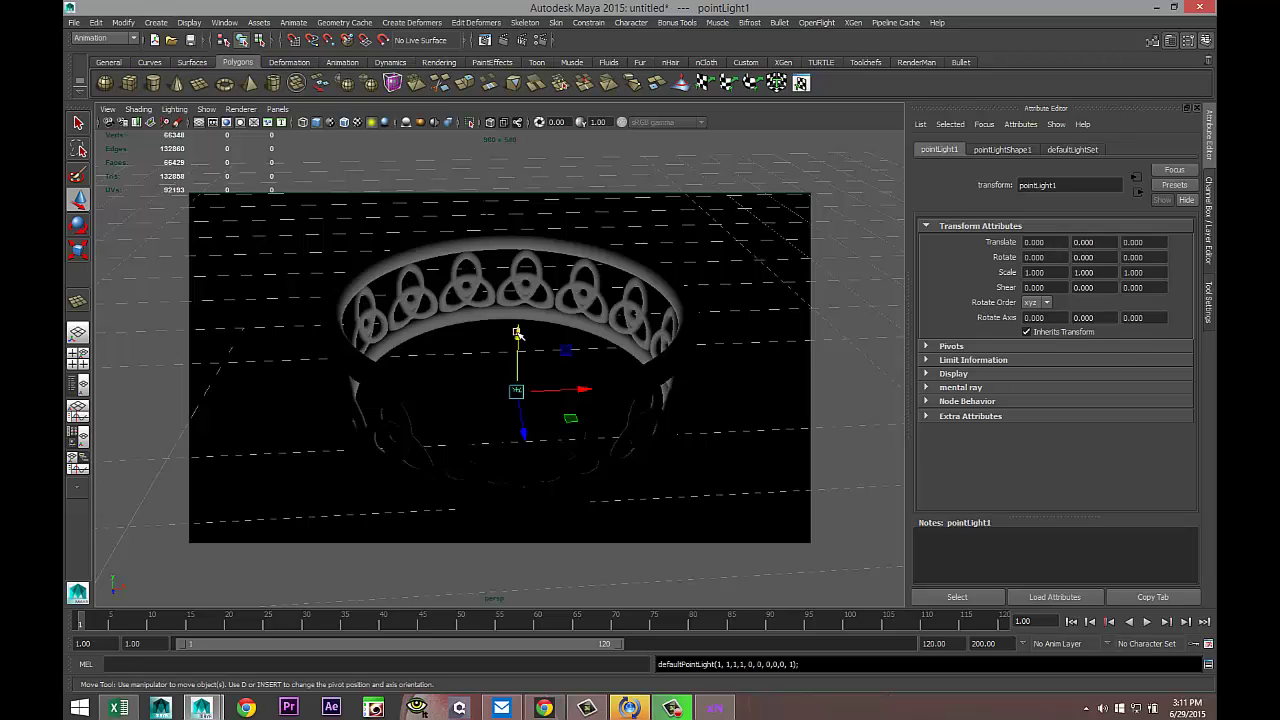
Move the point light above and beside the crown to about X 1.21, Y 2.94, Z 3.4
{"action": "left_click_drag", "start_coordinate": [517, 333], "coordinate": [592, 405]}
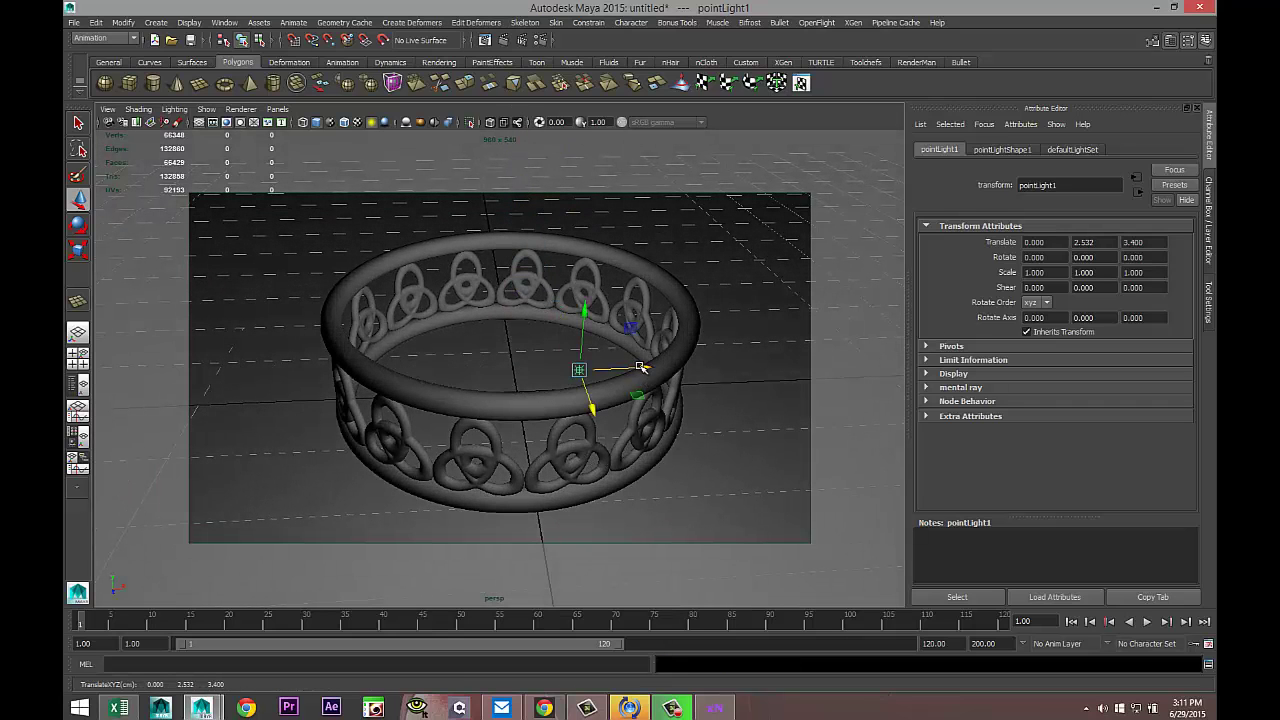
{"action": "left_click_drag", "start_coordinate": [641, 367], "coordinate": [837, 374]}
{"action": "left_click_drag", "start_coordinate": [814, 294], "coordinate": [815, 240]}
Duplicate the point light, move the copy to X -2.011, Y 2.937, Z 1.310 and set its intensity to 0.6
{"action": "key", "text": "ctrl+d"}
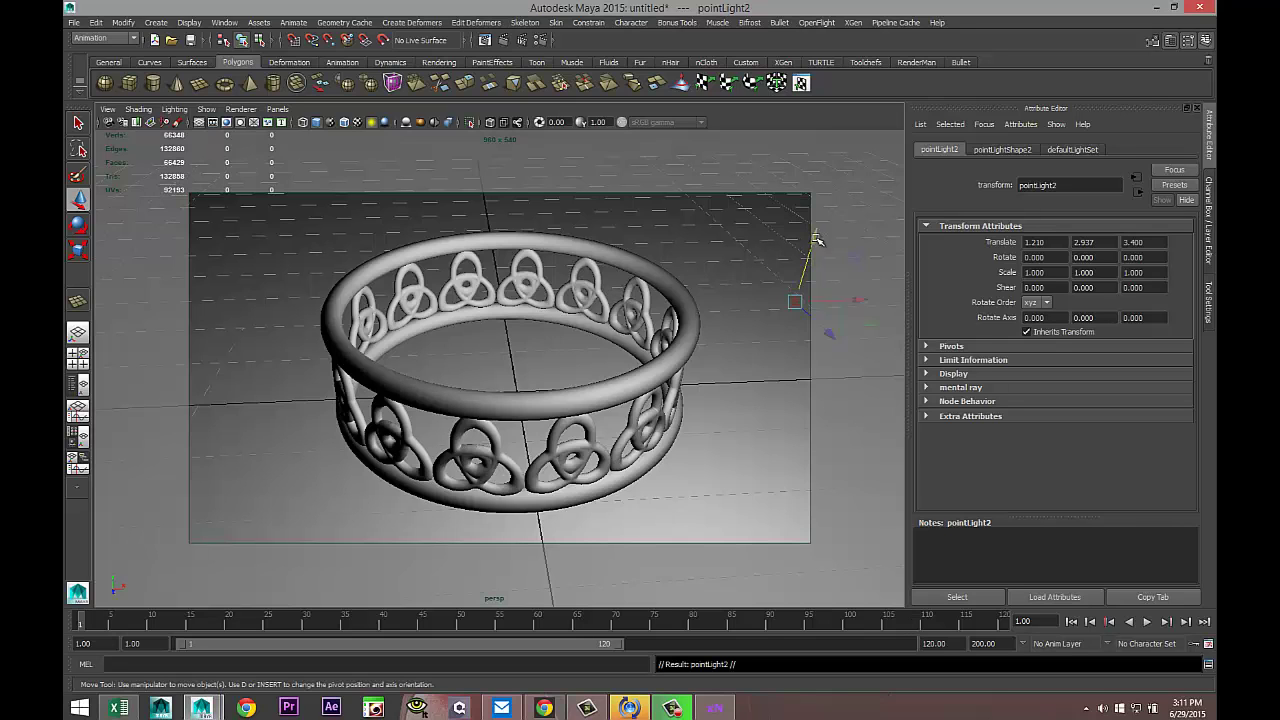
{"action": "left_click_drag", "start_coordinate": [858, 301], "coordinate": [208, 360]}
{"action": "left_click_drag", "start_coordinate": [250, 277], "coordinate": [242, 173]}
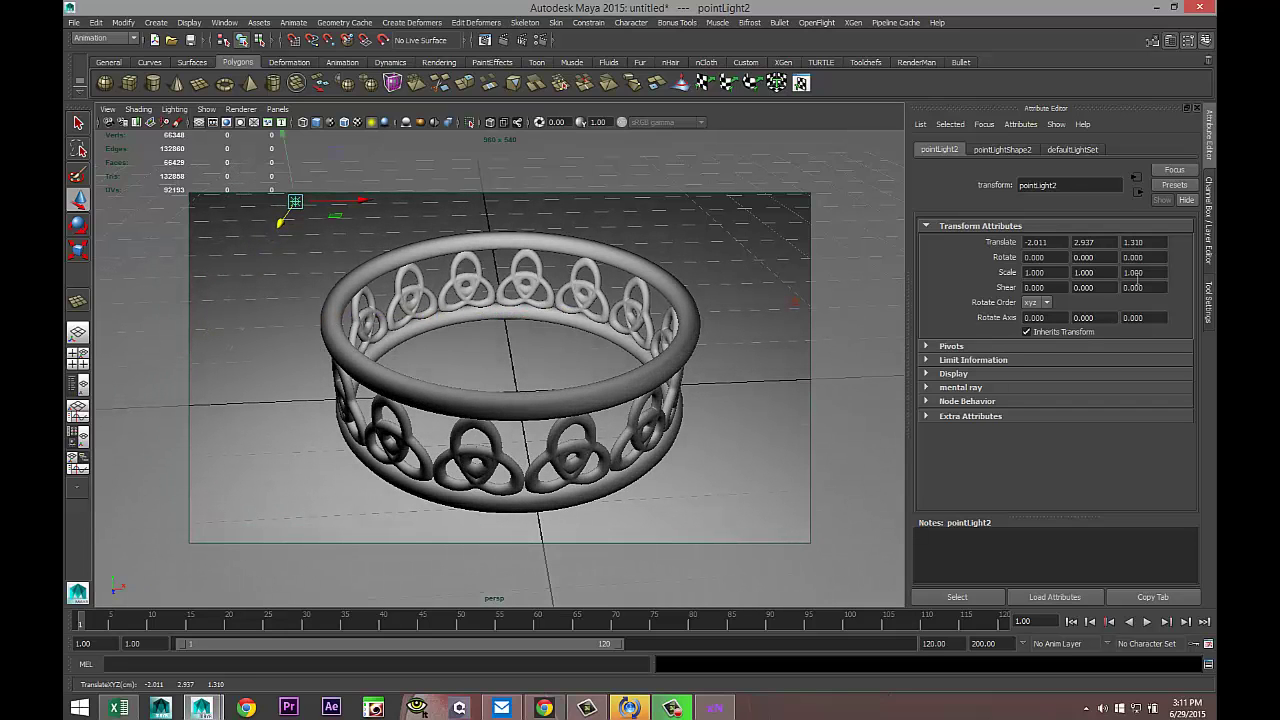
{"action": "left_click", "coordinate": [1040, 320]}
{"action": "key", "text": "Return"}
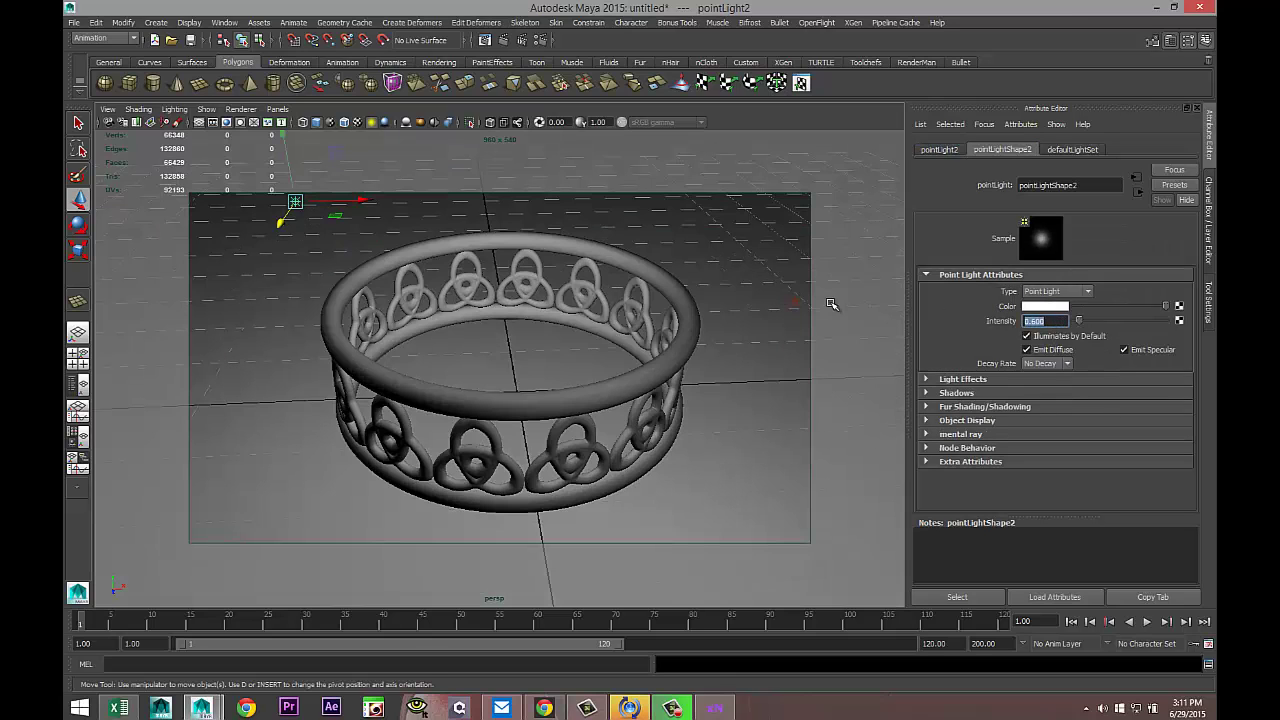
Select both pipe bands and all the knots of the crown and assign them a new mia_material_x material
{"action": "left_click", "coordinate": [603, 404]}
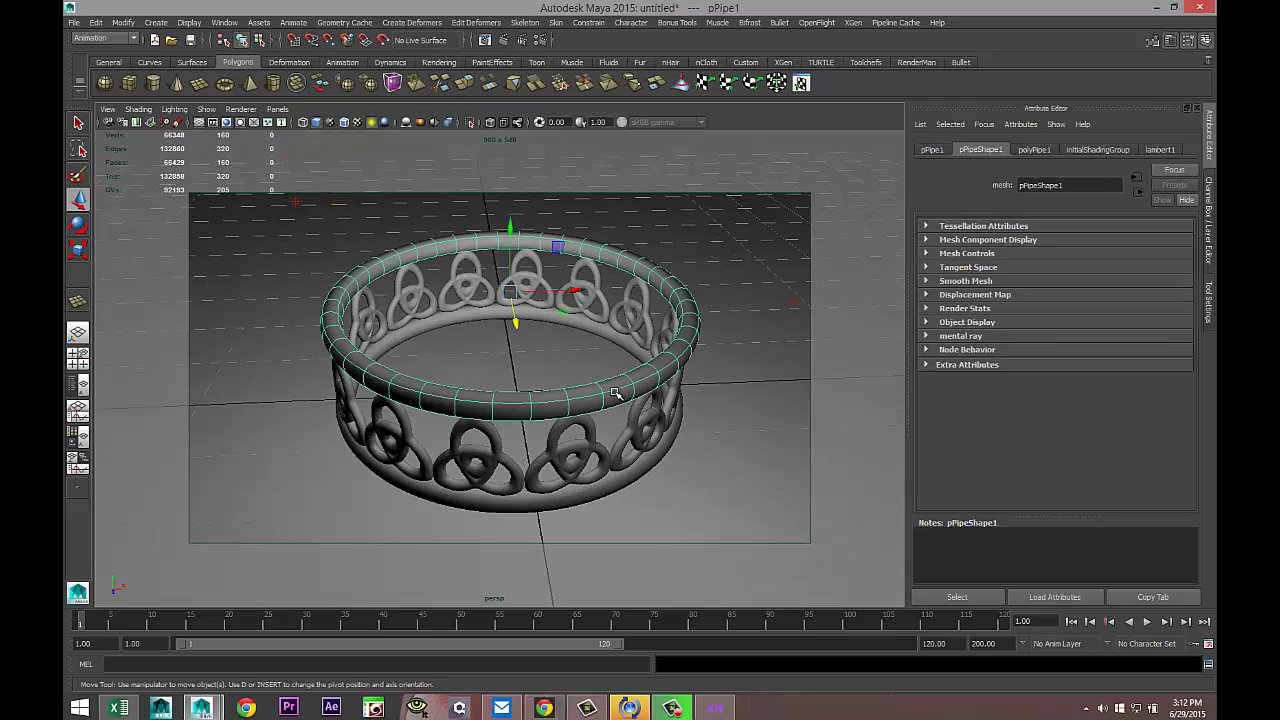
{"action": "left_click_drag", "start_coordinate": [270, 253], "coordinate": [705, 518]}
{"action": "key", "text": "a"}
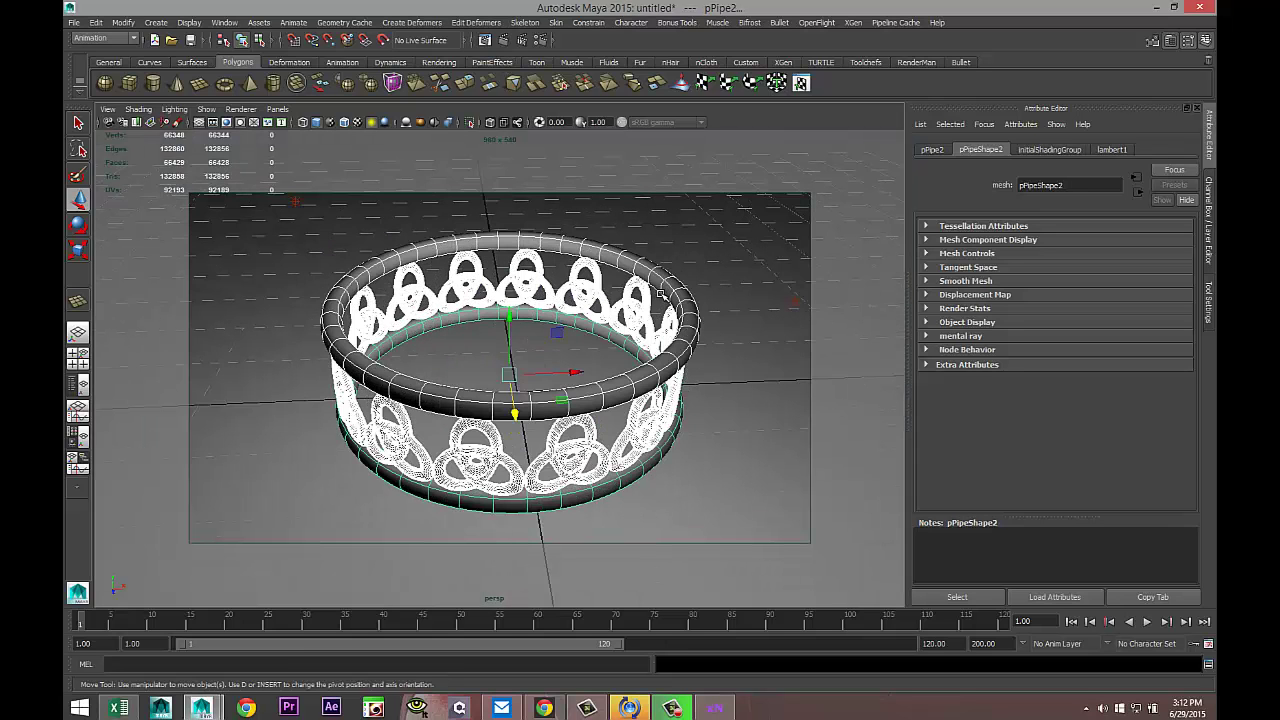
{"action": "right_click_drag", "start_coordinate": [677, 300], "coordinate": [680, 558]}
{"action": "double_click", "coordinate": [497, 283]}
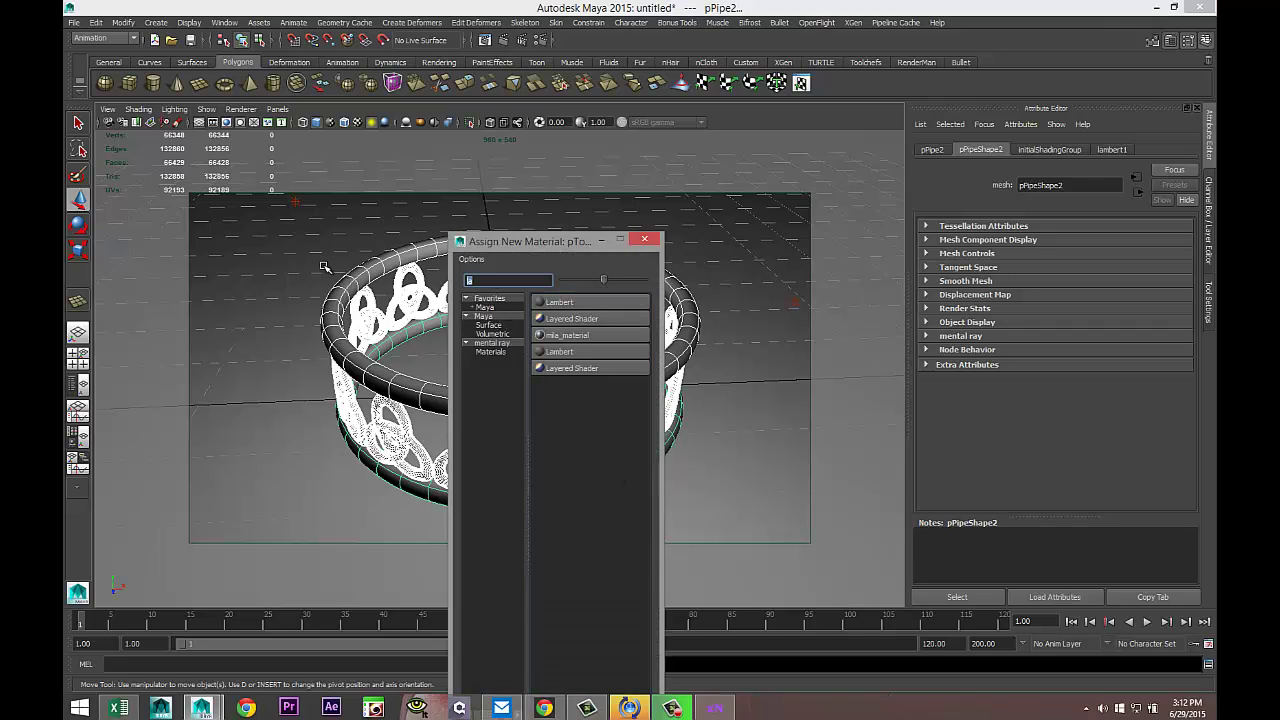
{"action": "type", "text": "mia"}
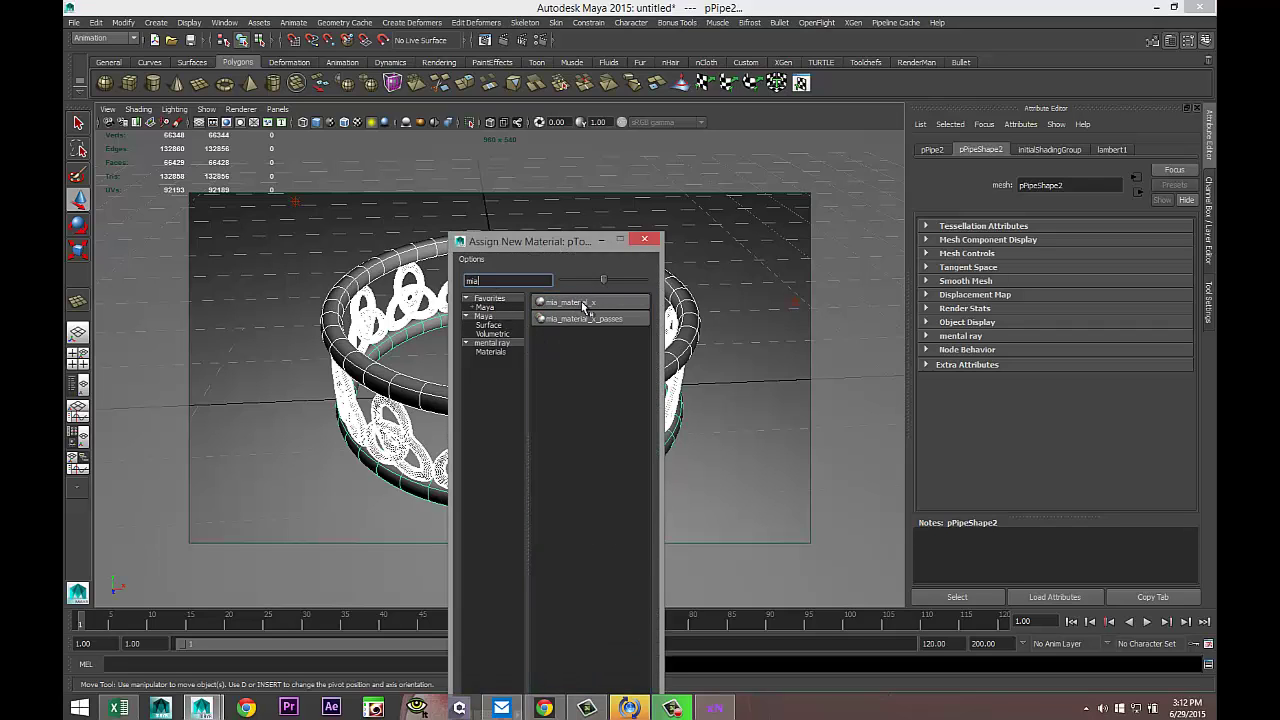
{"action": "left_click", "coordinate": [586, 304]}
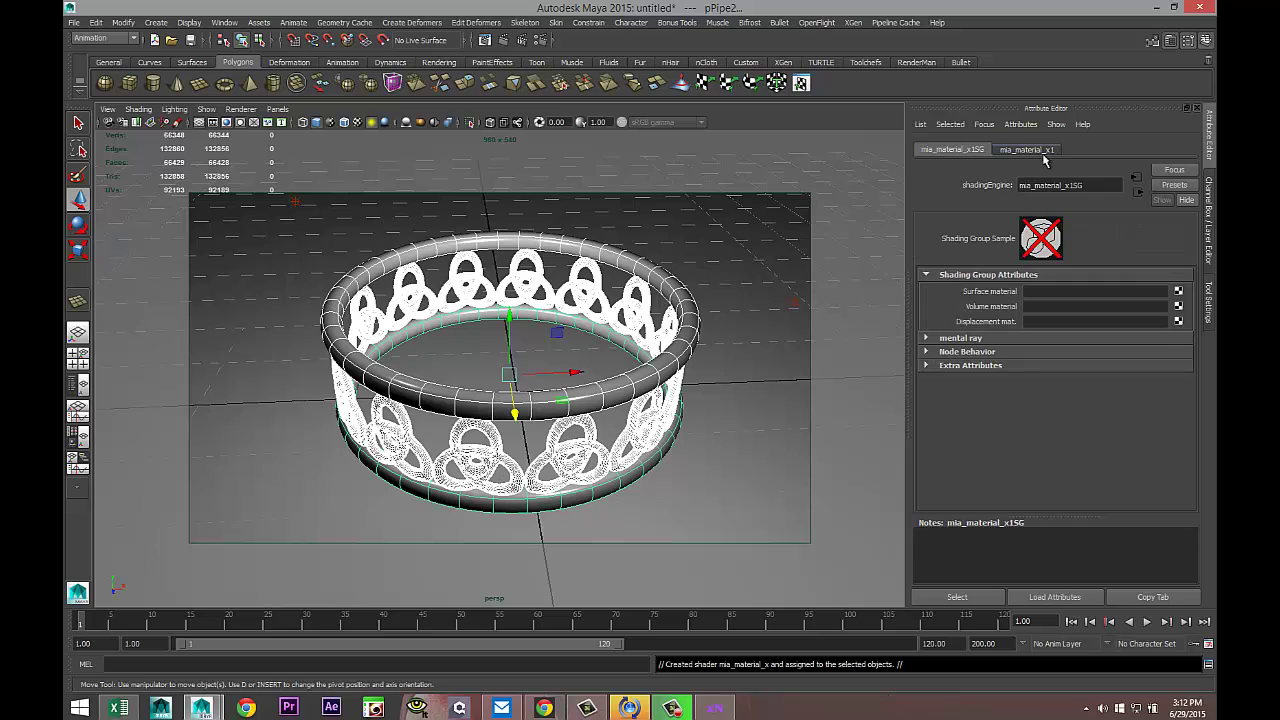
Apply the Copper preset to the crown's mia_material_x and darken its reflection color
{"action": "left_click", "coordinate": [1041, 151]}
{"action": "left_click", "coordinate": [1178, 187]}
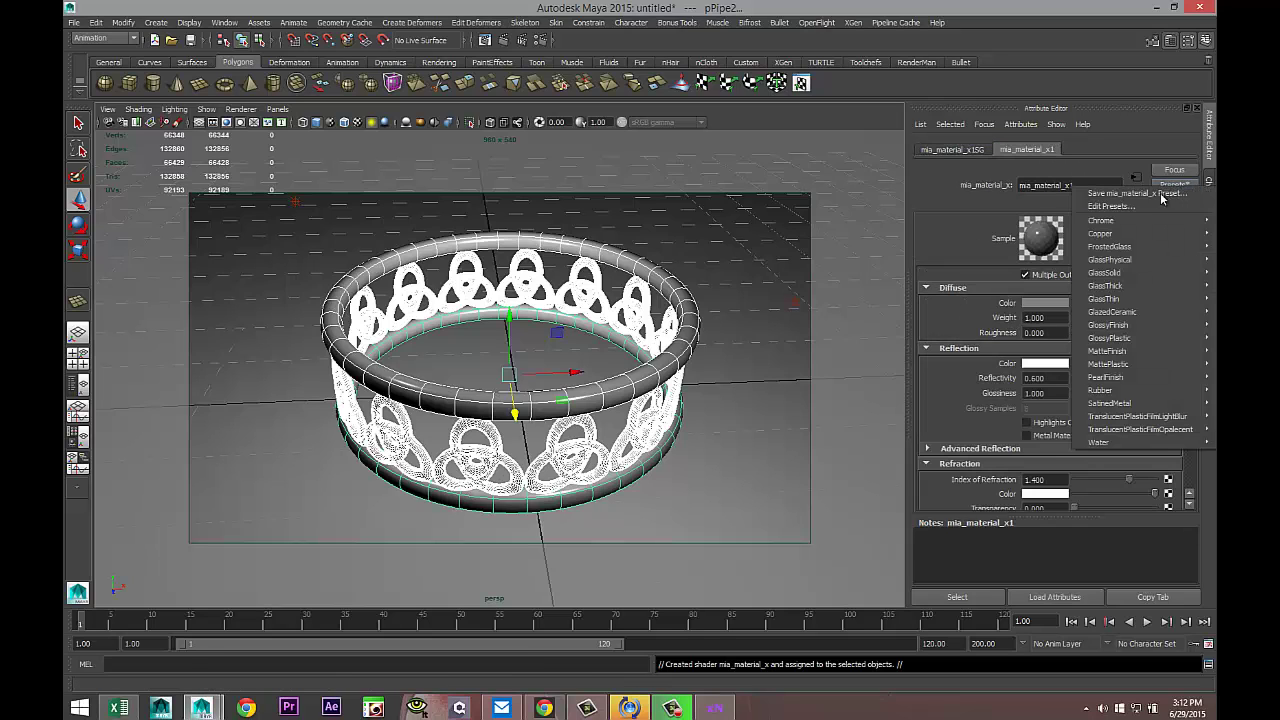
{"action": "mouse_move", "coordinate": [1118, 233]}
{"action": "left_click", "coordinate": [1029, 236]}
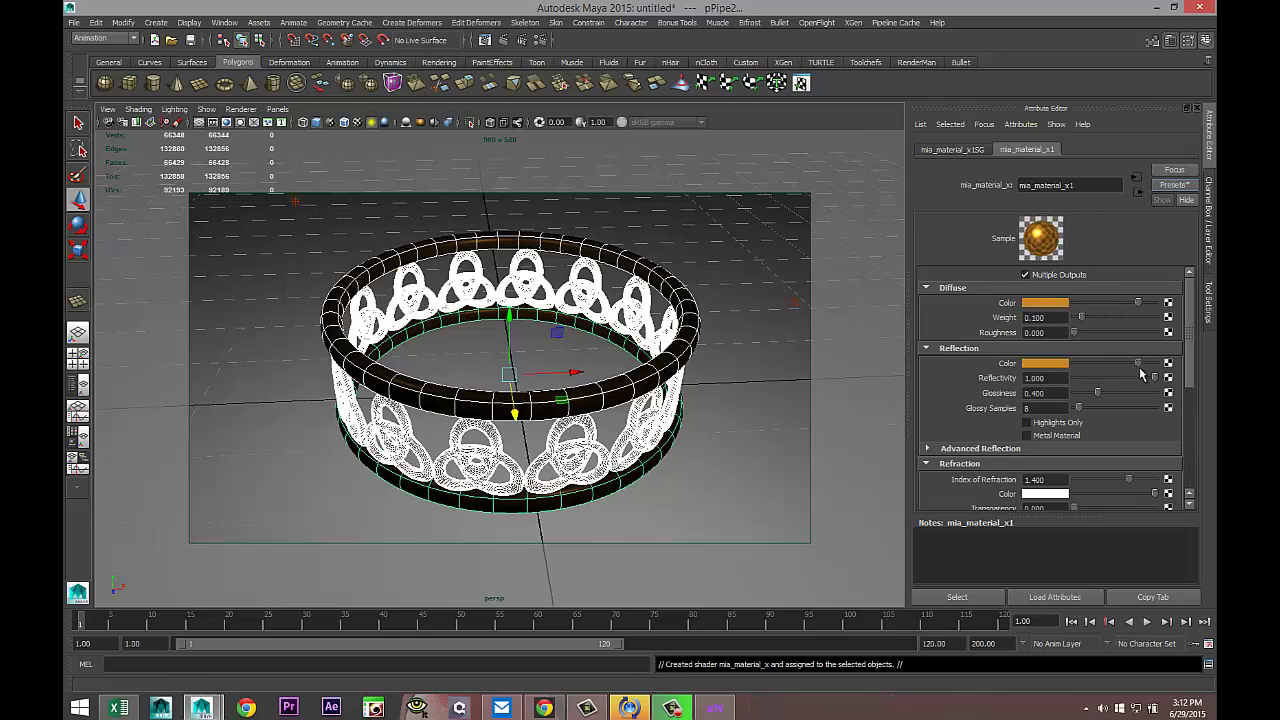
{"action": "left_click_drag", "start_coordinate": [1137, 364], "coordinate": [1113, 364]}
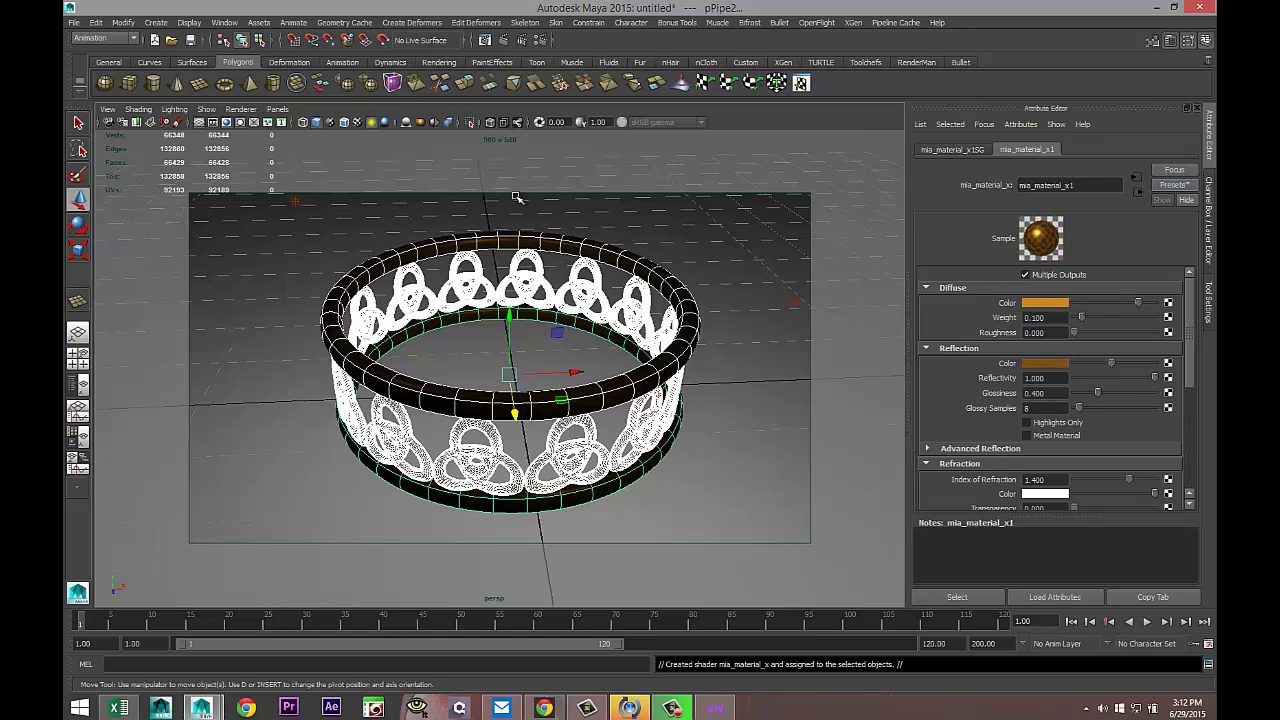
Set the scene to render with mental ray in the render settings
{"action": "left_click", "coordinate": [539, 42]}
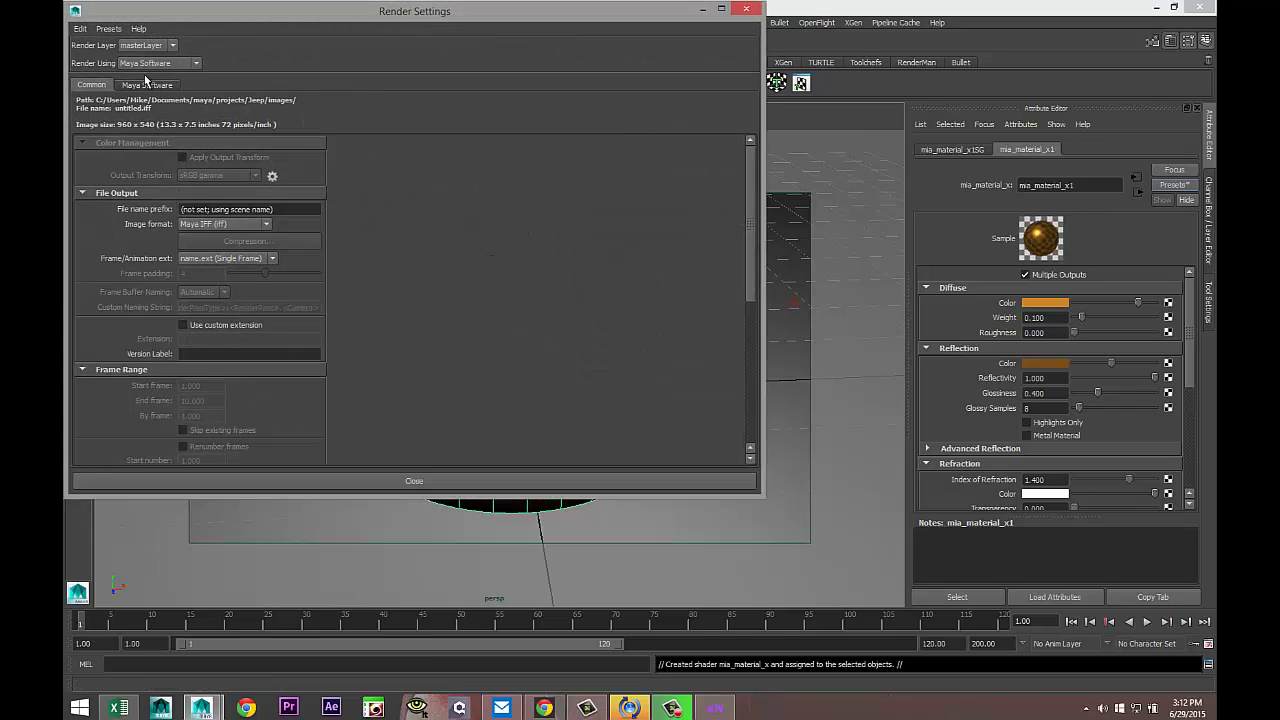
{"action": "left_click", "coordinate": [146, 63]}
{"action": "left_click", "coordinate": [145, 106]}
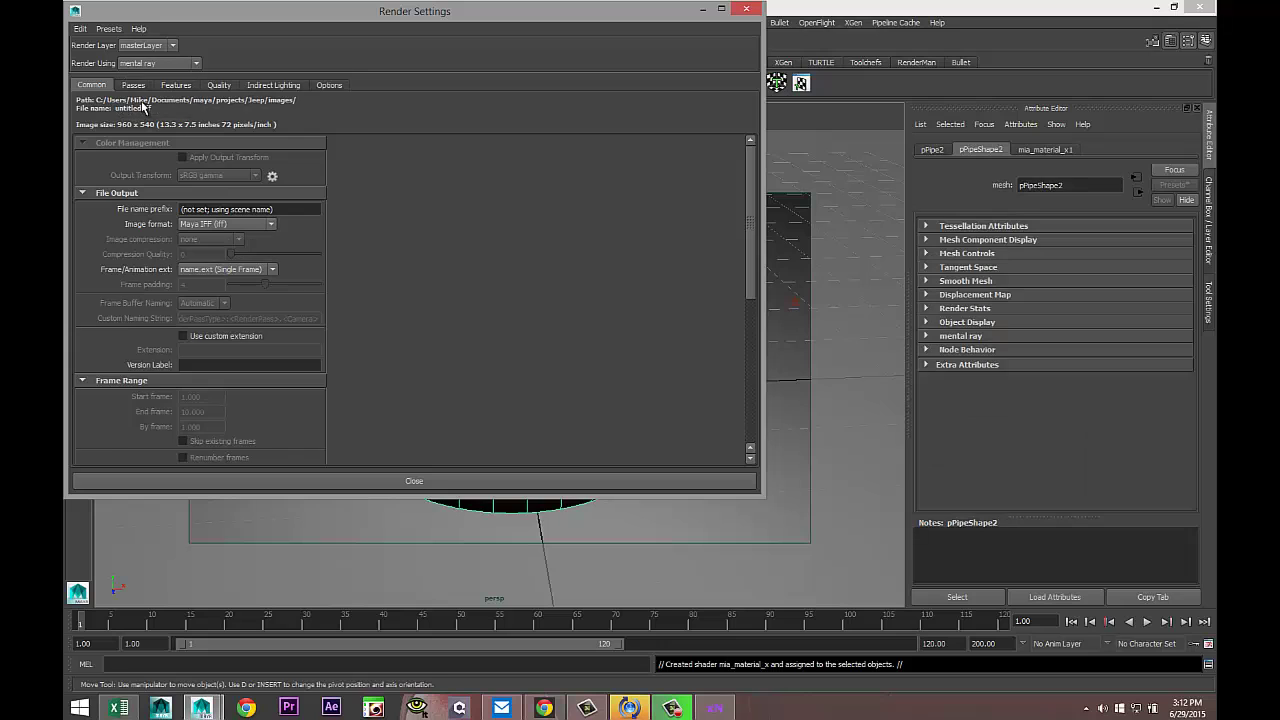
Set the render image size to the HD 1080 preset and the unified sampling quality to 1.51
{"action": "left_click", "coordinate": [719, 10]}
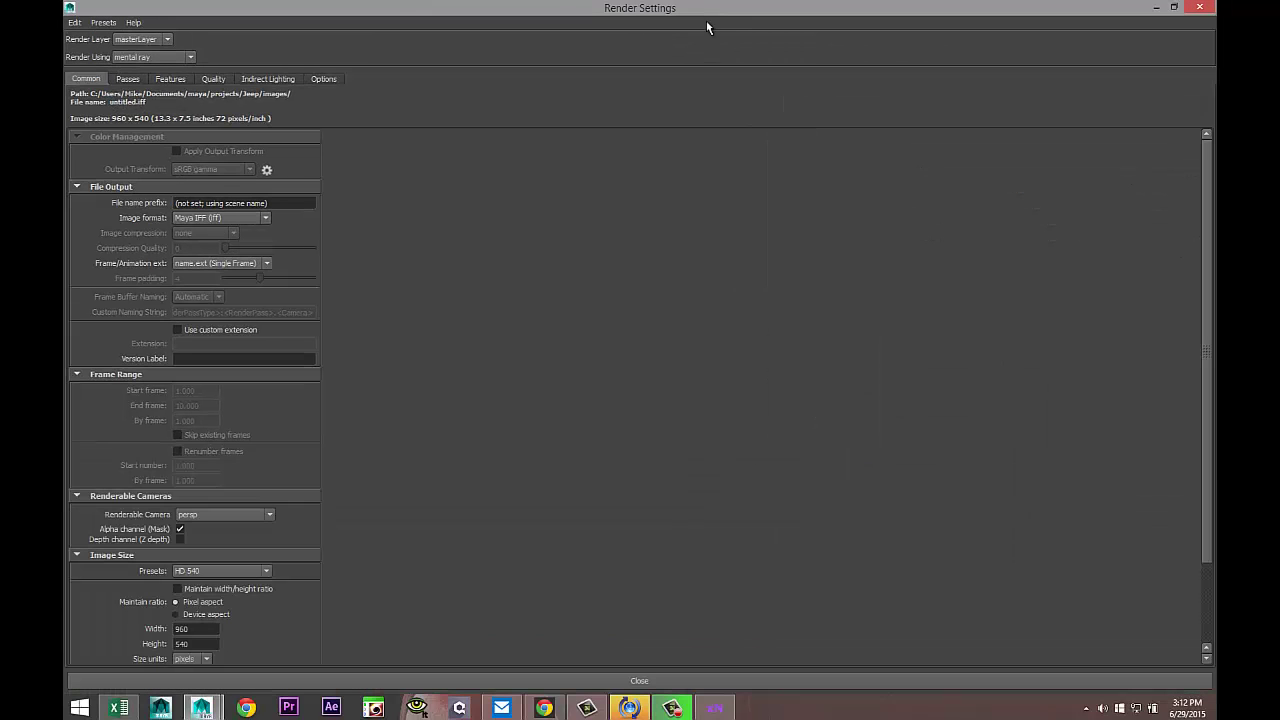
{"action": "scroll", "coordinate": [314, 389], "scroll_direction": "down", "scroll_amount": 2}
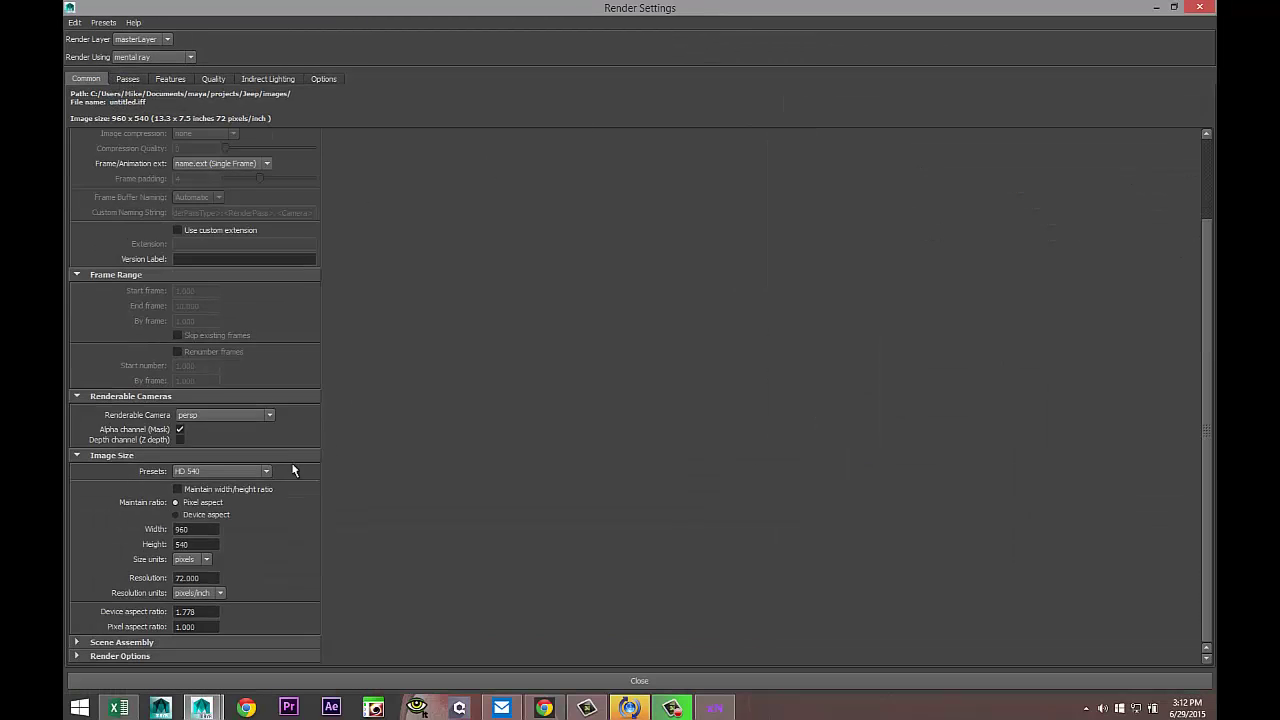
{"action": "left_click", "coordinate": [266, 471]}
{"action": "left_click", "coordinate": [266, 566]}
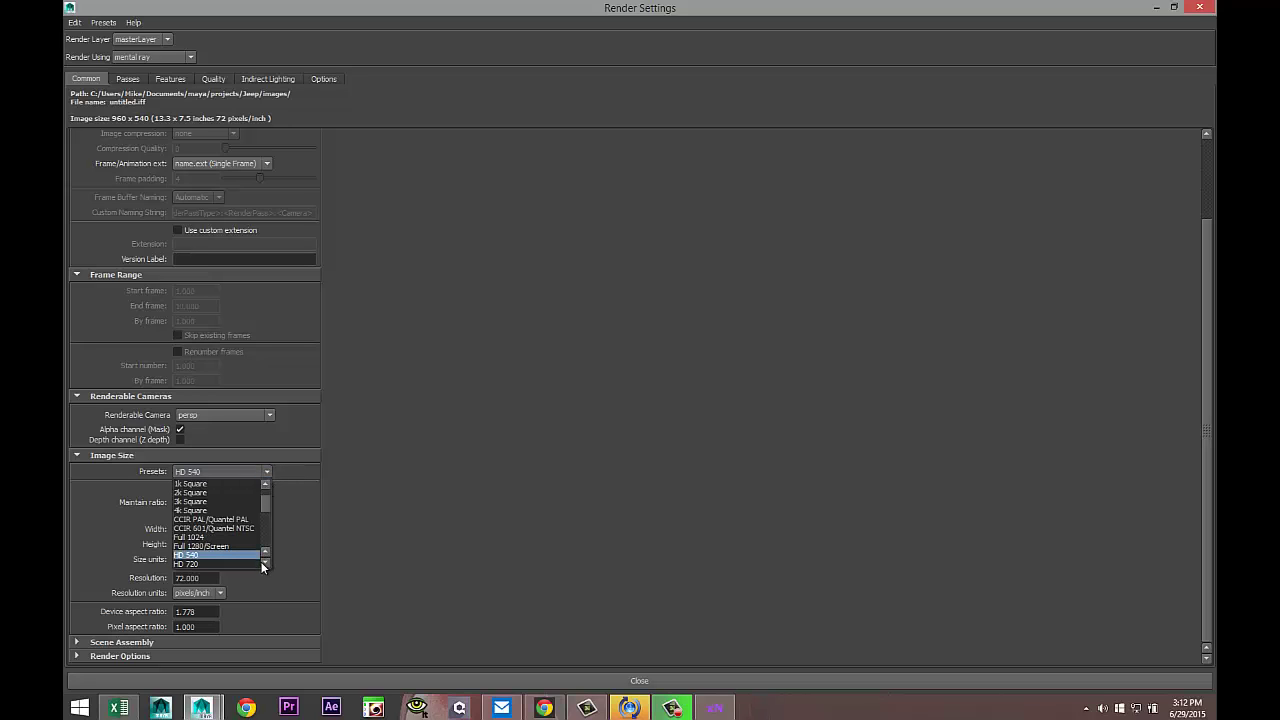
{"action": "left_click", "coordinate": [264, 565]}
{"action": "left_click", "coordinate": [215, 564]}
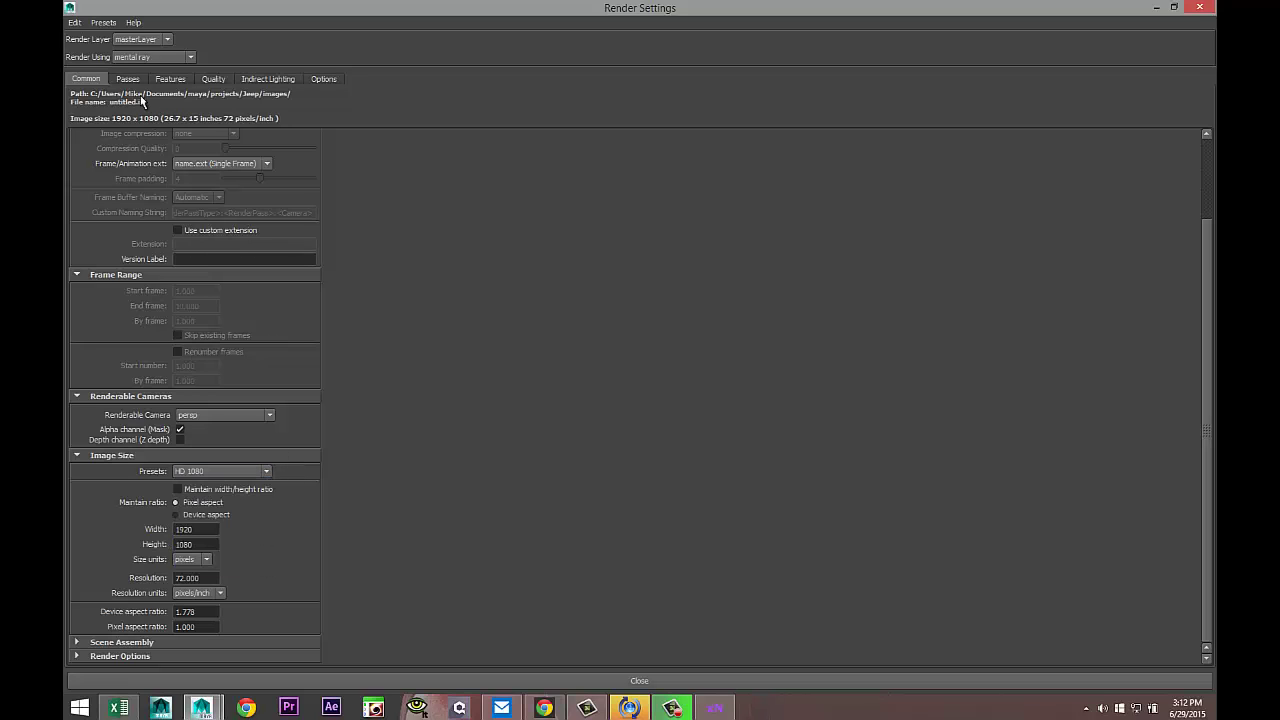
{"action": "left_click", "coordinate": [213, 80]}
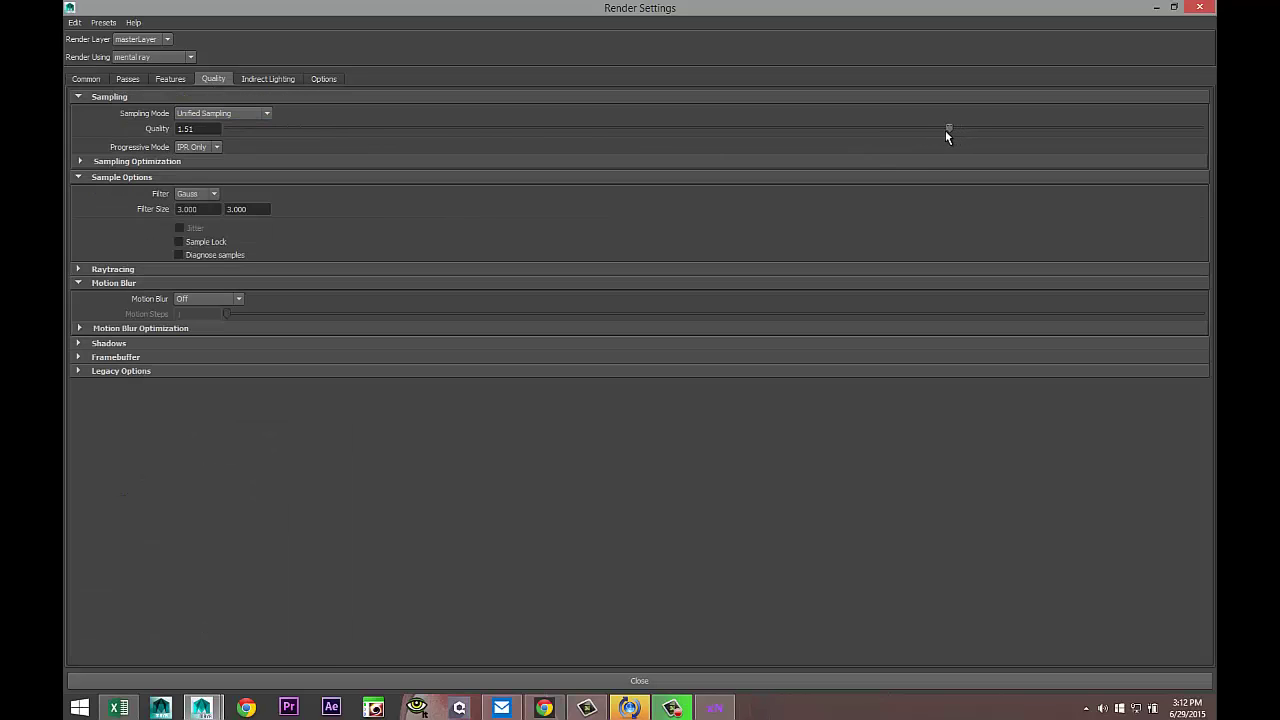
Enable Global Illumination and create an image-based lighting node for the environment
{"action": "left_click", "coordinate": [280, 79]}
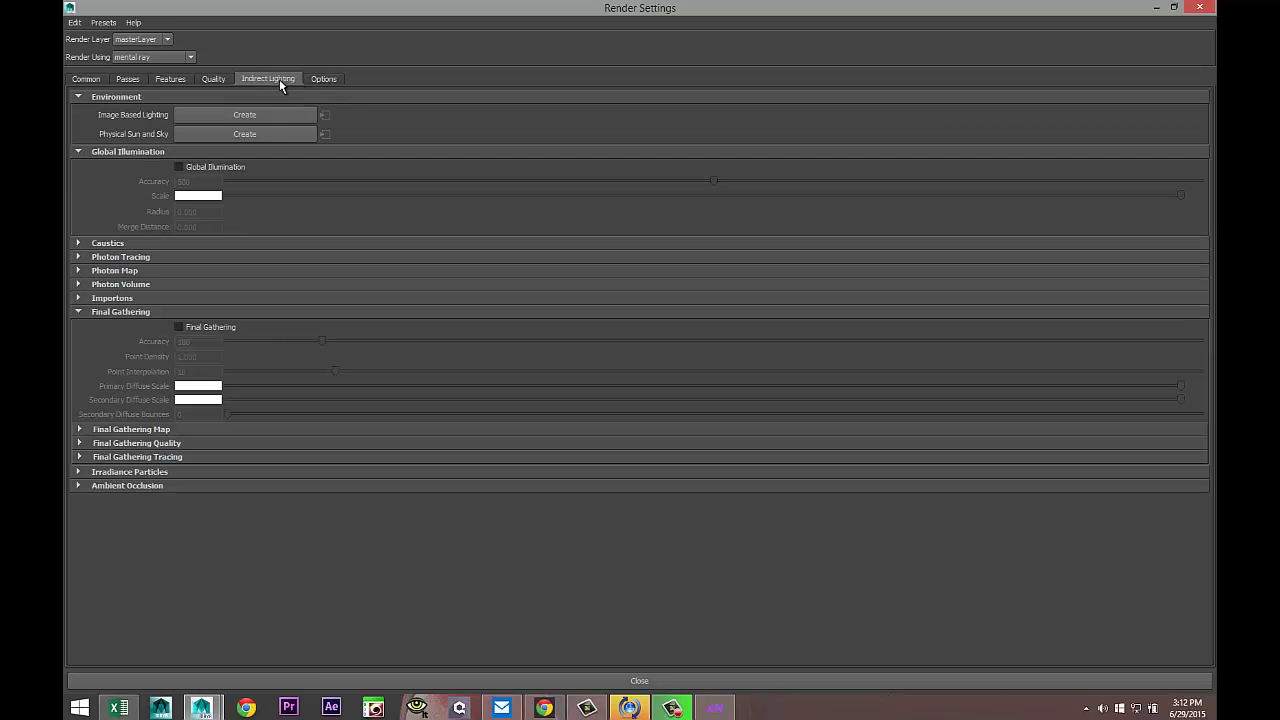
{"action": "left_click", "coordinate": [179, 168]}
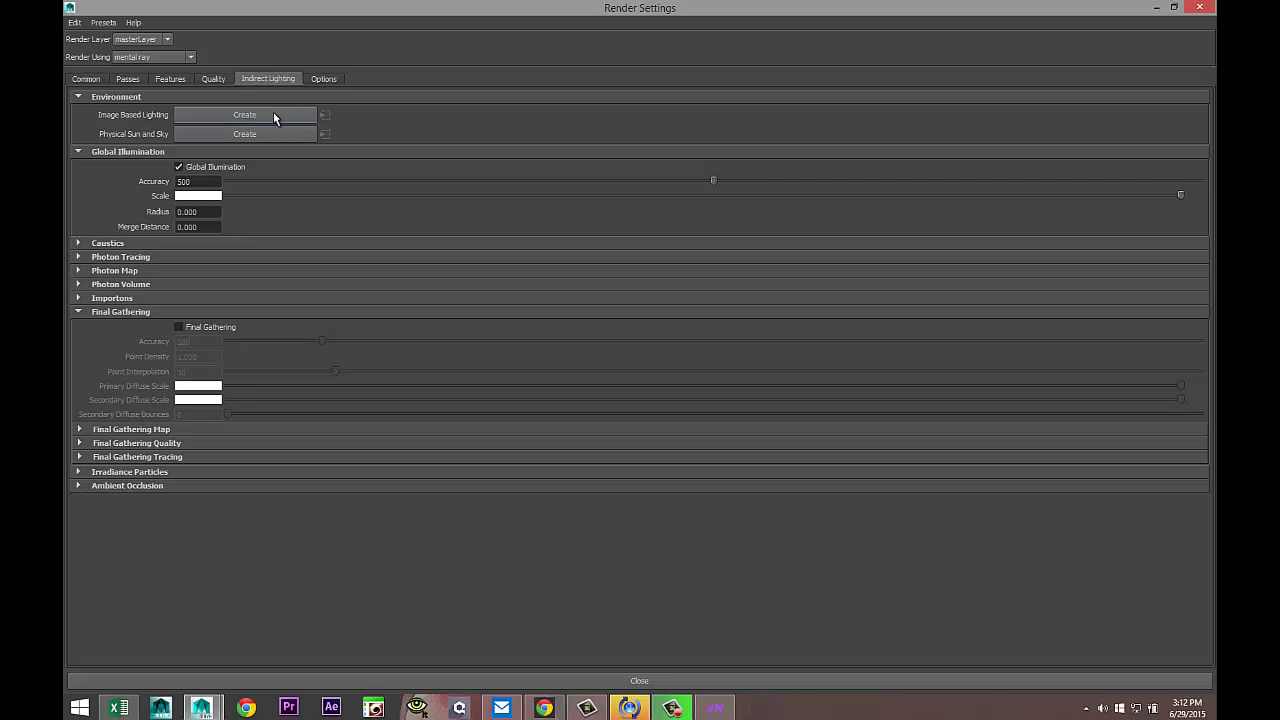
{"action": "left_click", "coordinate": [298, 116]}
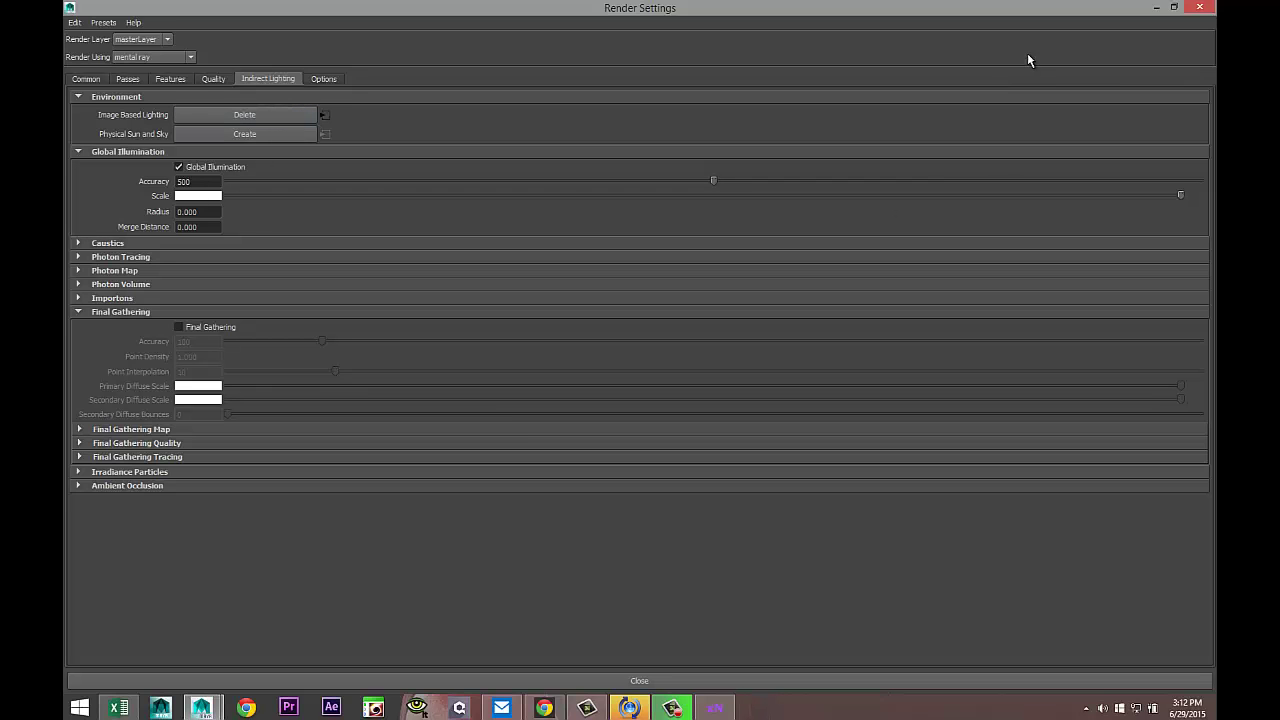
{"action": "left_click", "coordinate": [1157, 7]}
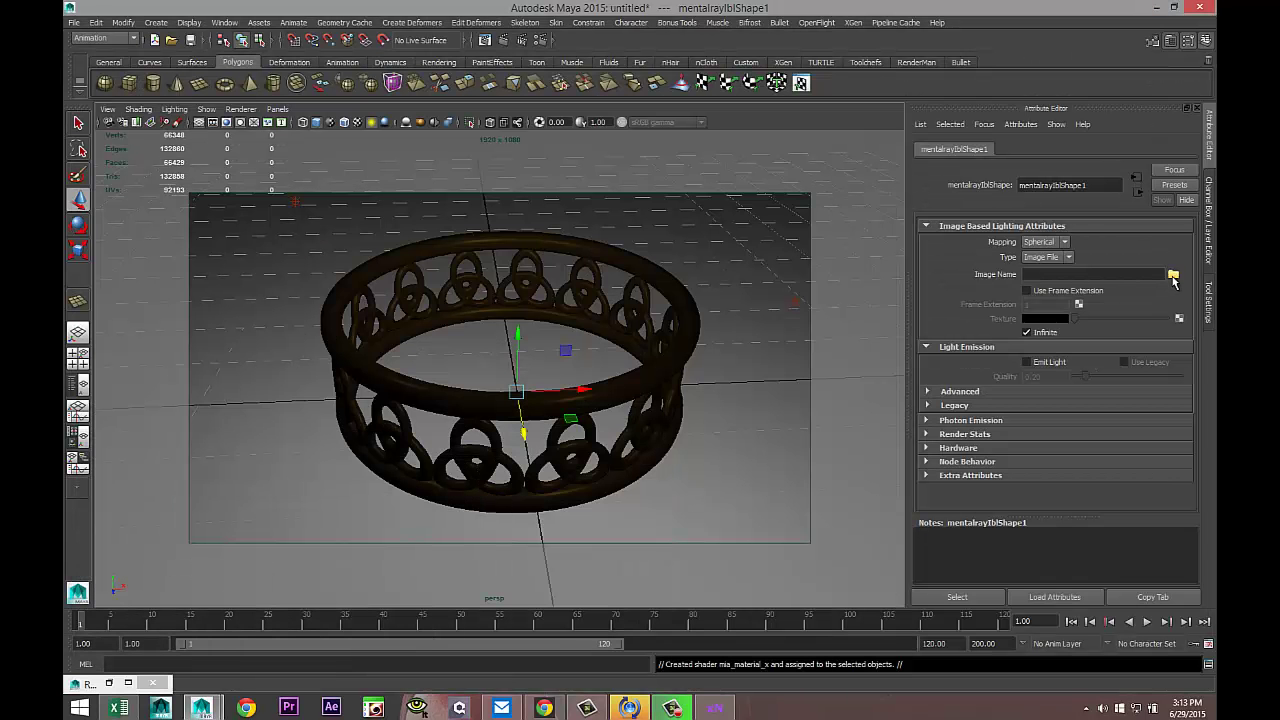
Load Sky 1.hdr from the maya HDRI folder as the image-based lighting file and render the perspective view
{"action": "left_click", "coordinate": [1173, 275]}
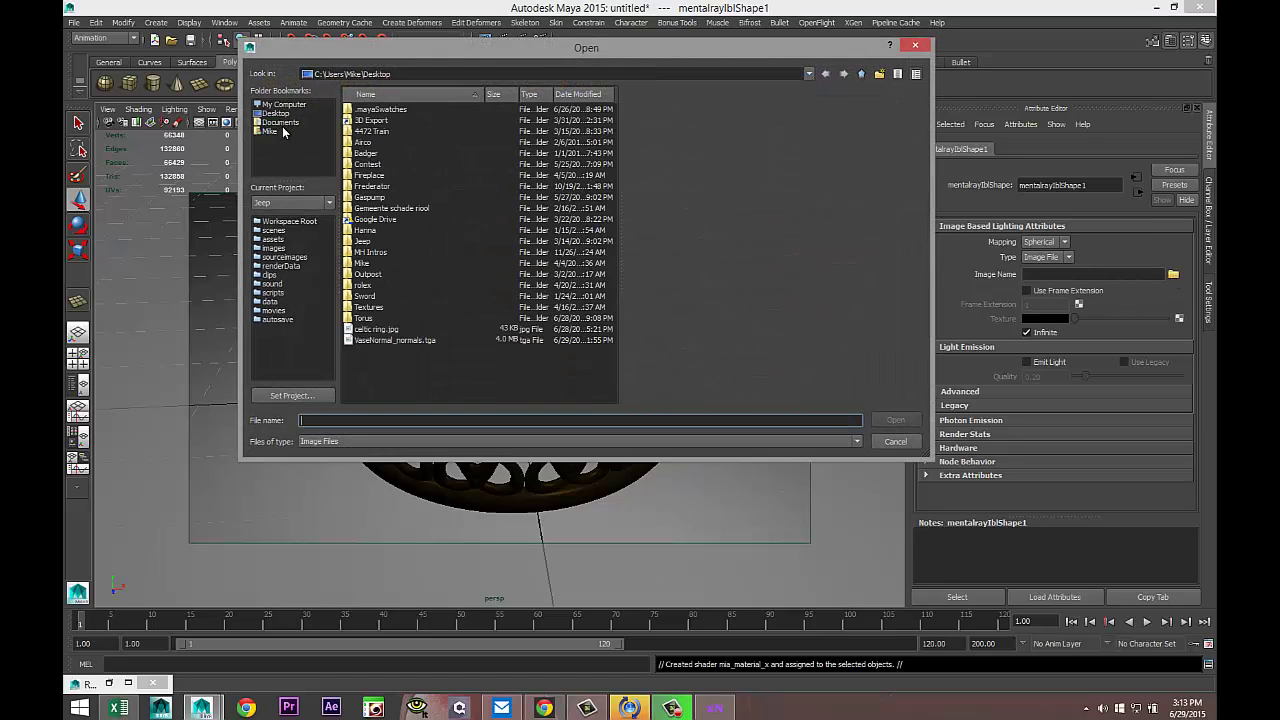
{"action": "left_click", "coordinate": [281, 122]}
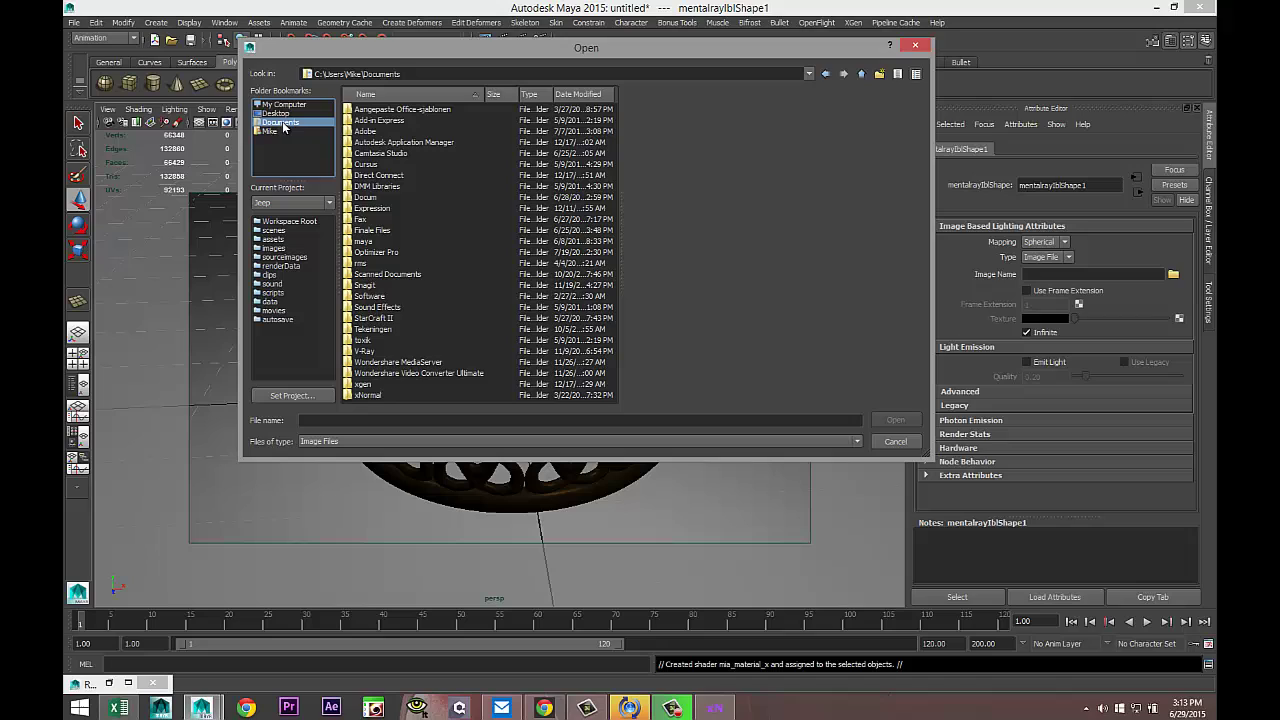
{"action": "double_click", "coordinate": [364, 241]}
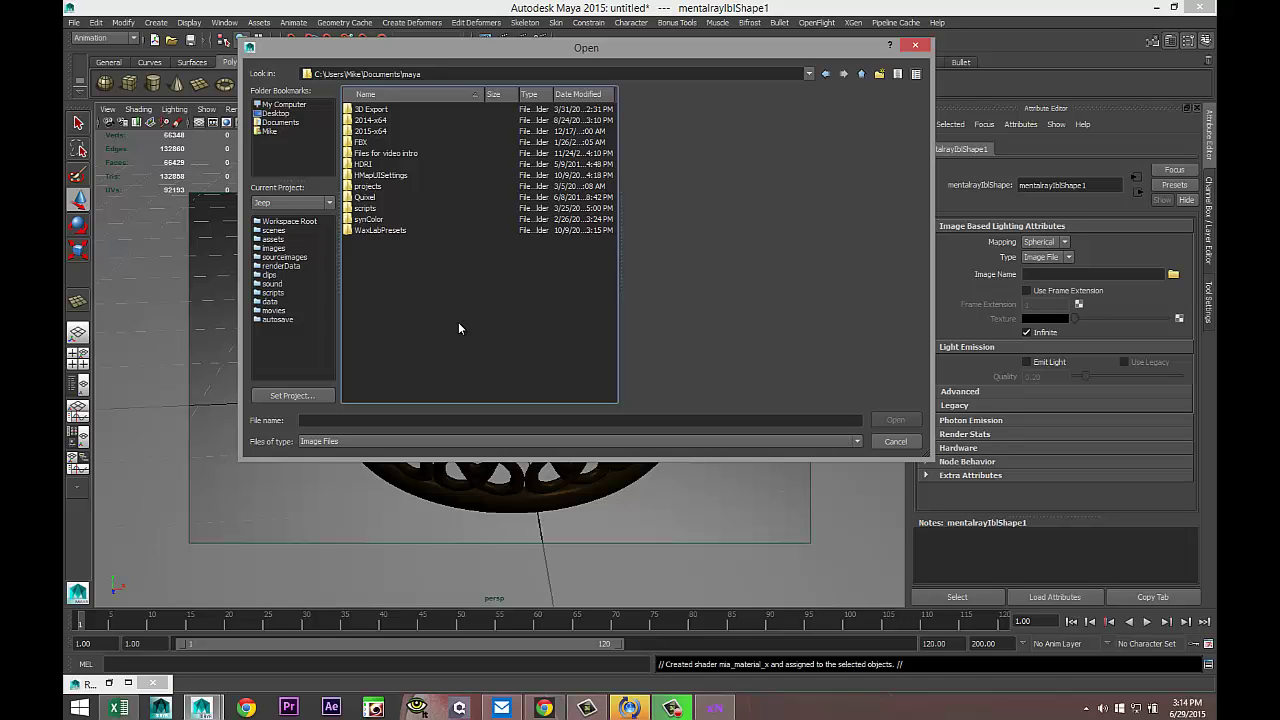
{"action": "left_click", "coordinate": [365, 166]}
{"action": "double_click", "coordinate": [366, 167]}
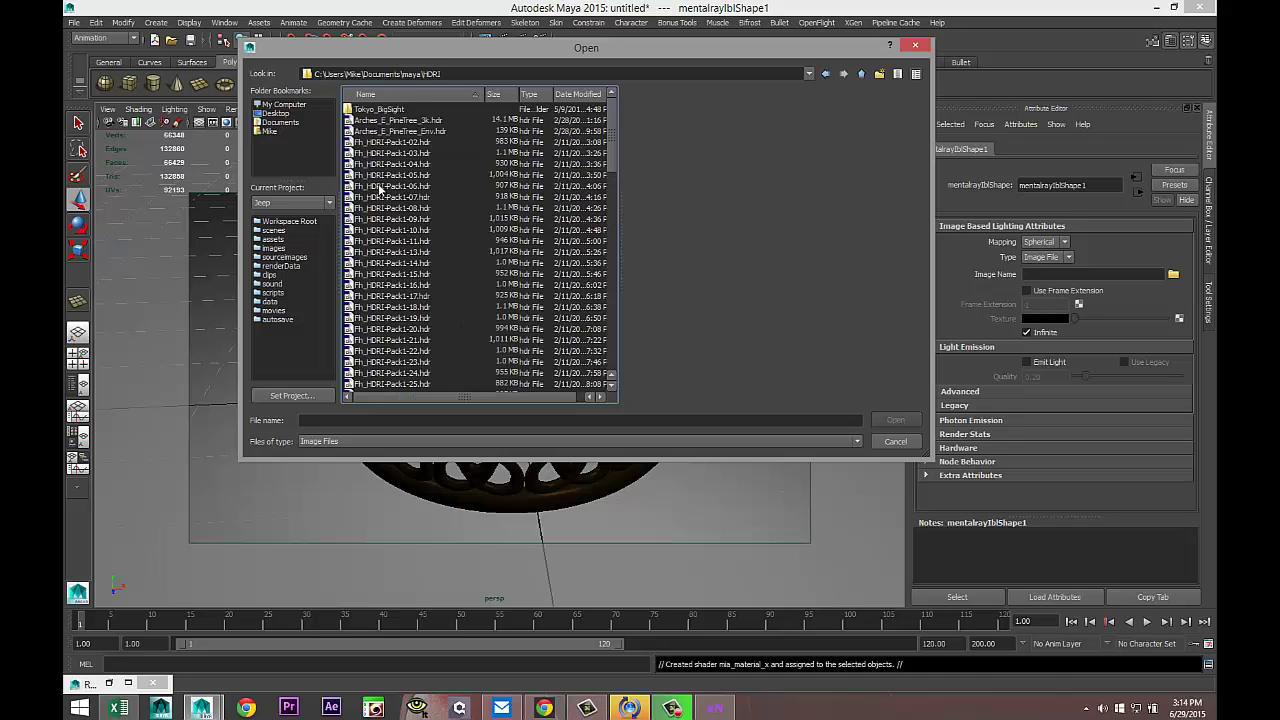
{"action": "scroll", "coordinate": [446, 233], "scroll_direction": "down", "scroll_amount": 3}
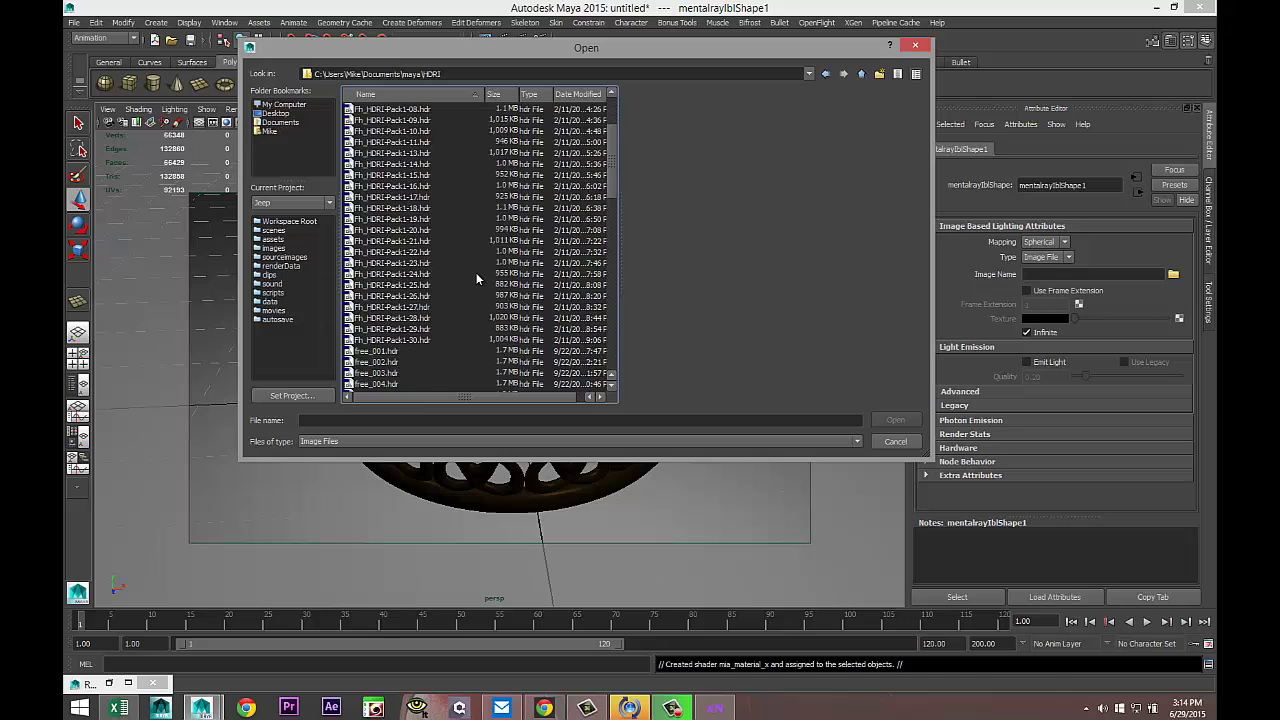
{"action": "scroll", "coordinate": [476, 272], "scroll_direction": "down", "scroll_amount": 6}
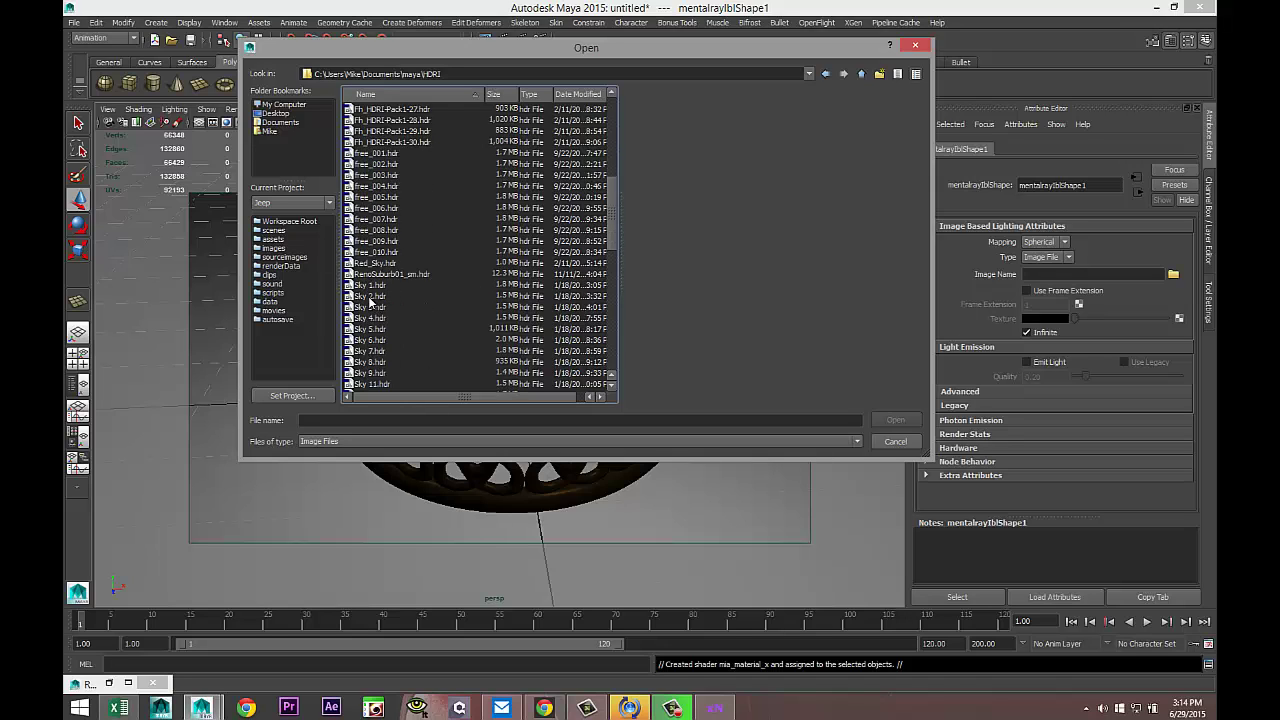
{"action": "left_click", "coordinate": [373, 286]}
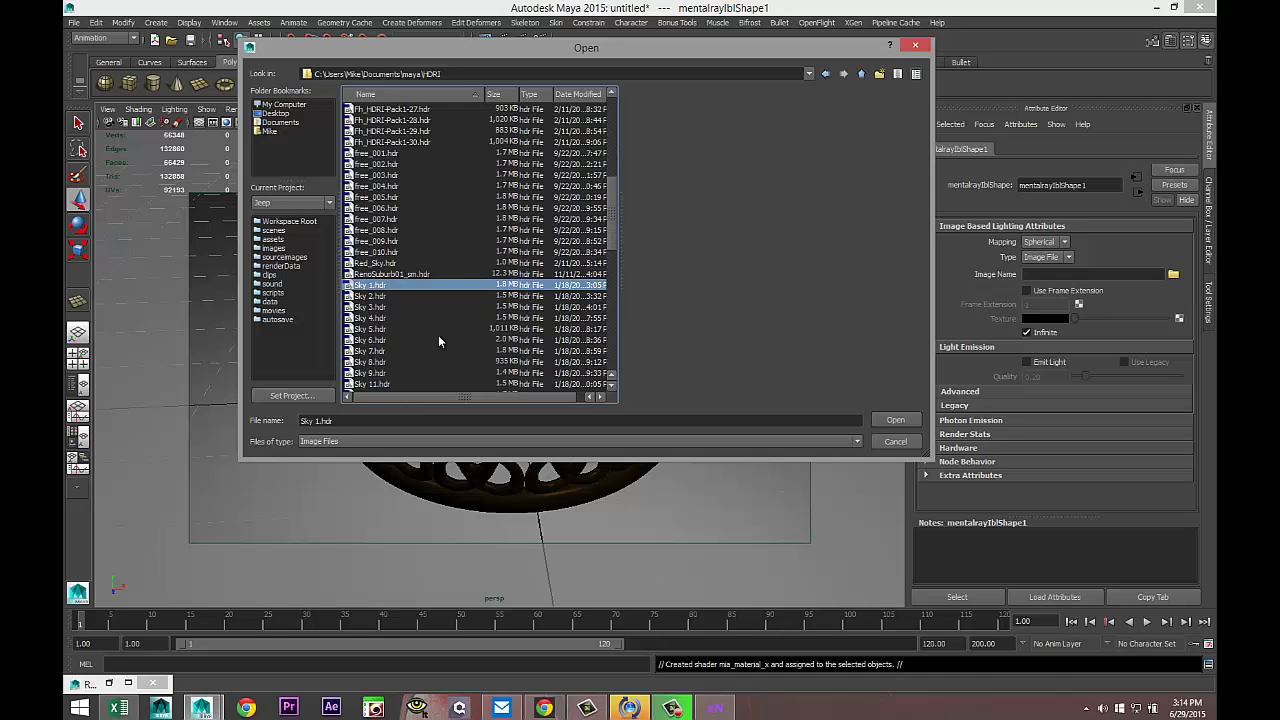
{"action": "left_click", "coordinate": [892, 421]}
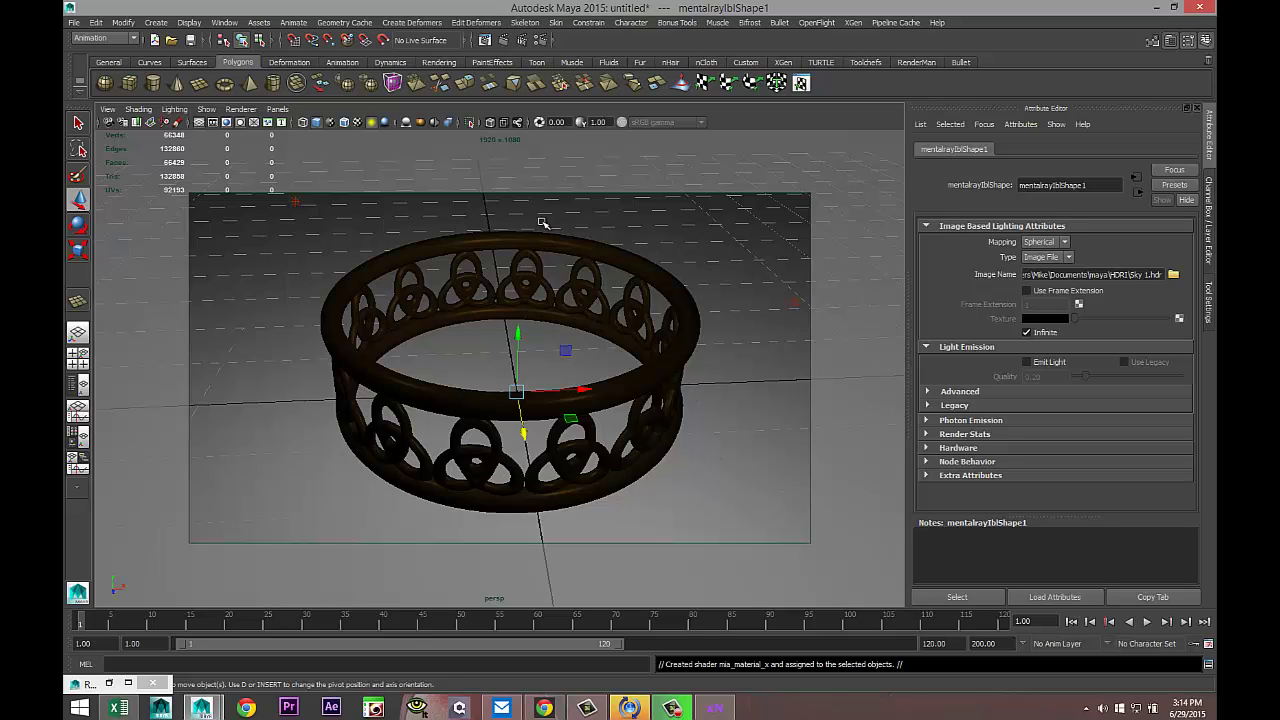
{"action": "left_click", "coordinate": [505, 42]}
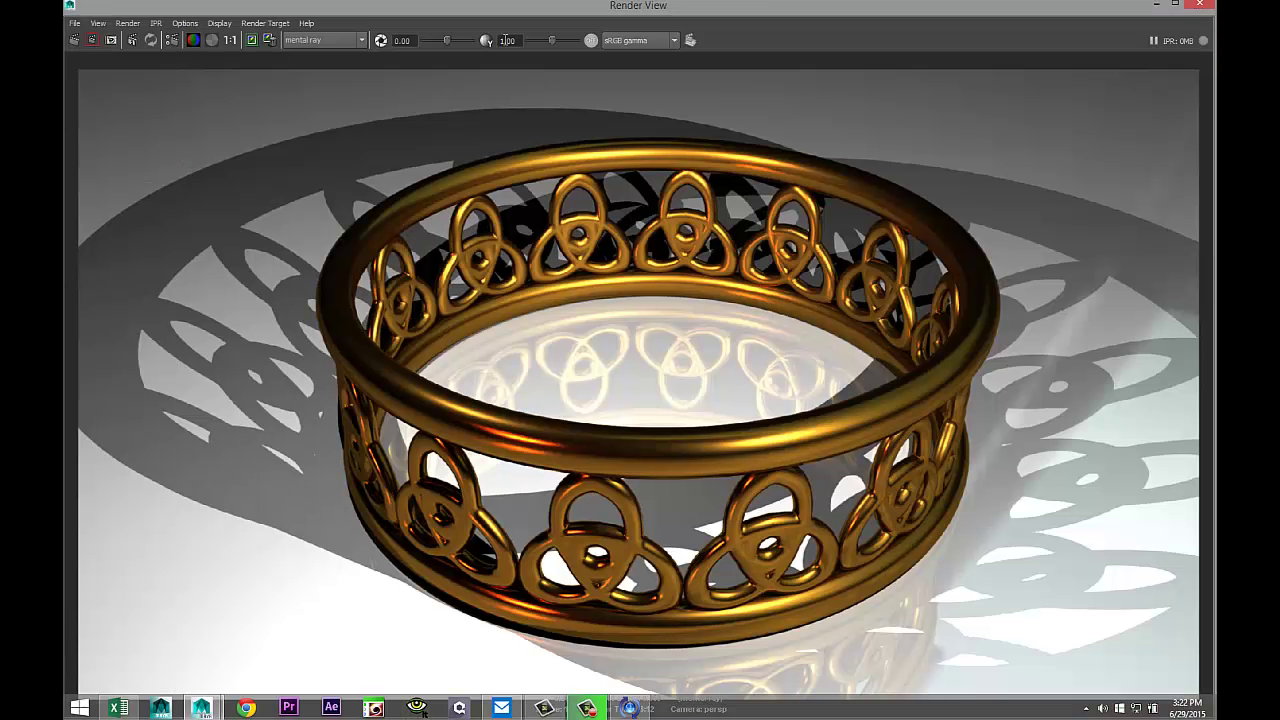